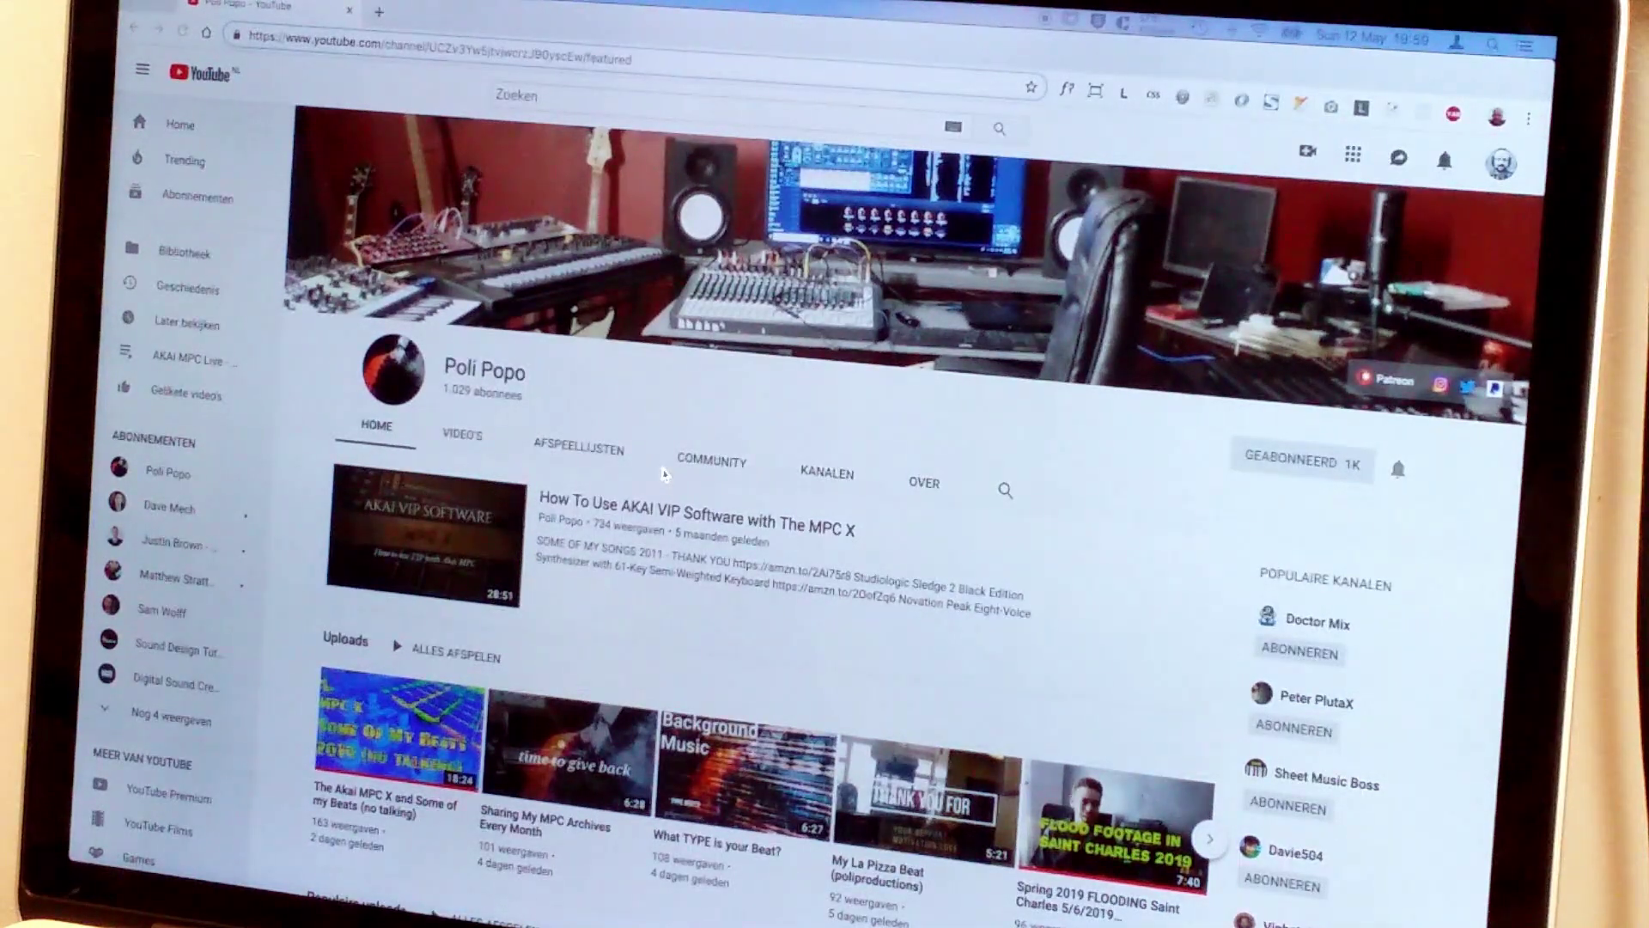
Step: Play the project and audition the first three Colab-Track stereo tracks one at a time in solo
key(Escape)
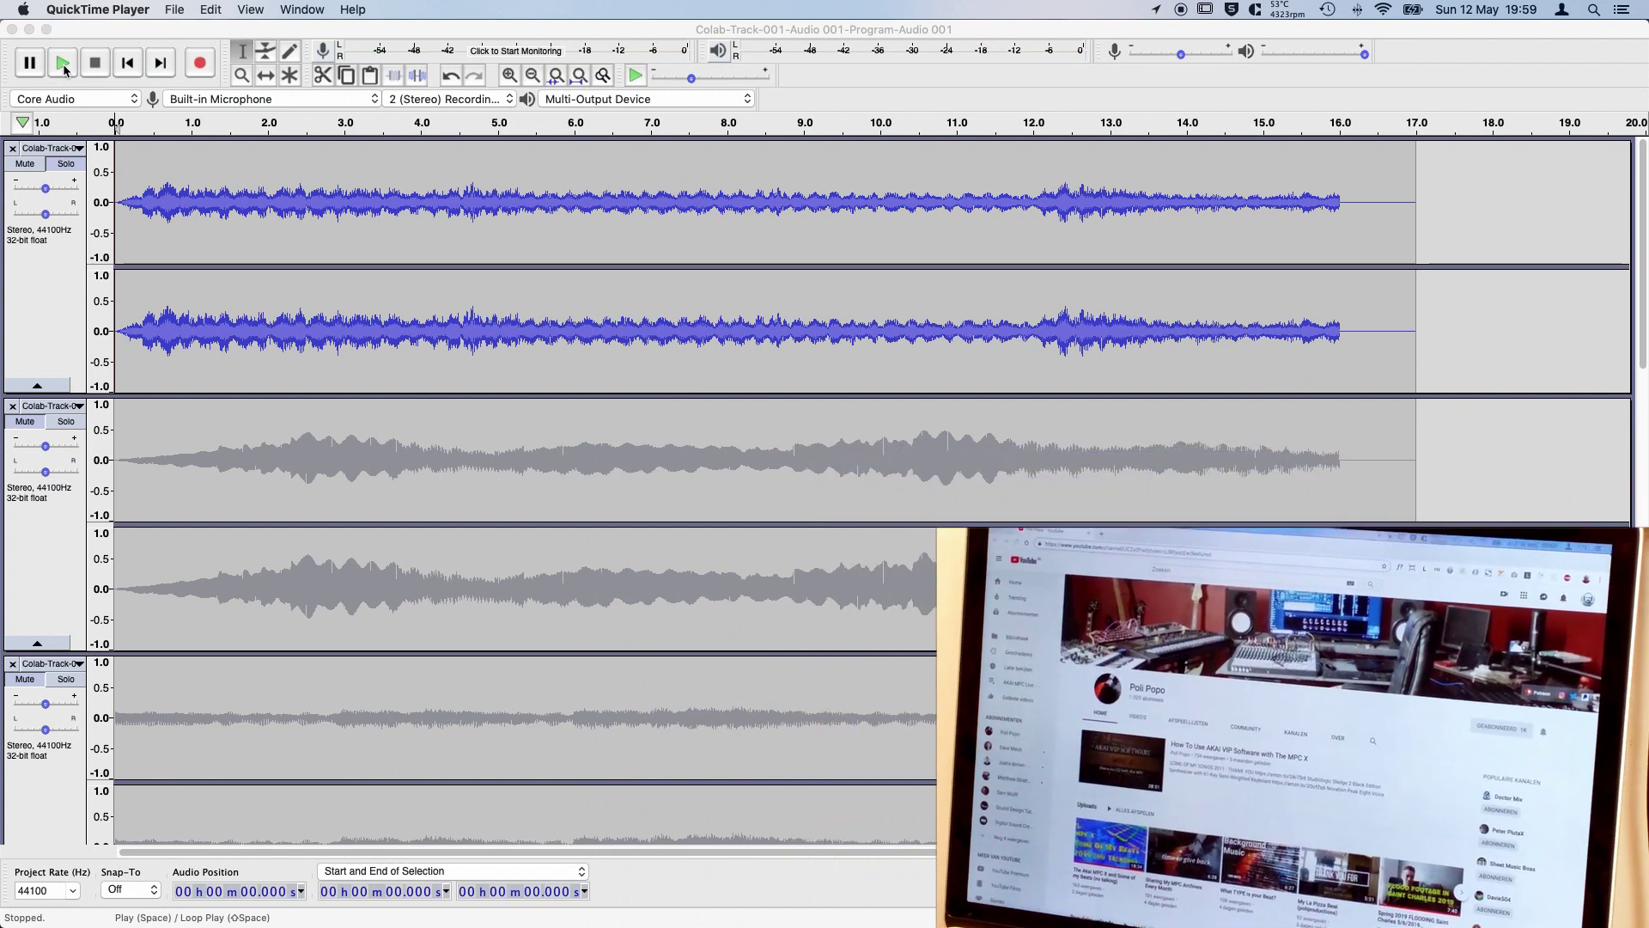
click(63, 64)
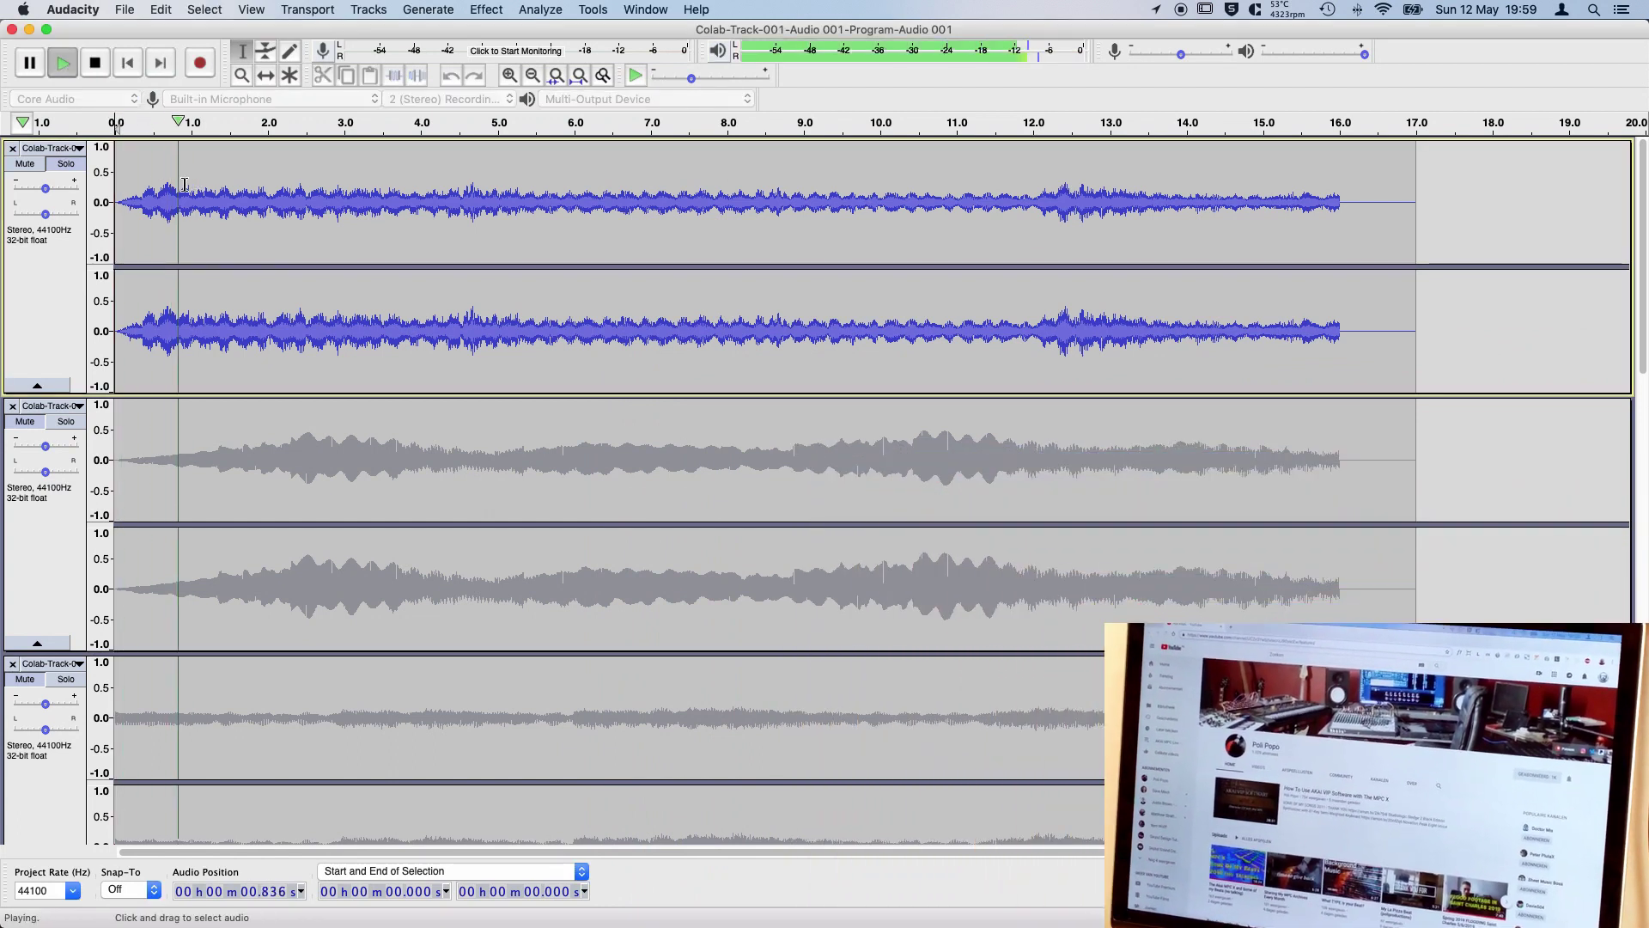
click(67, 422)
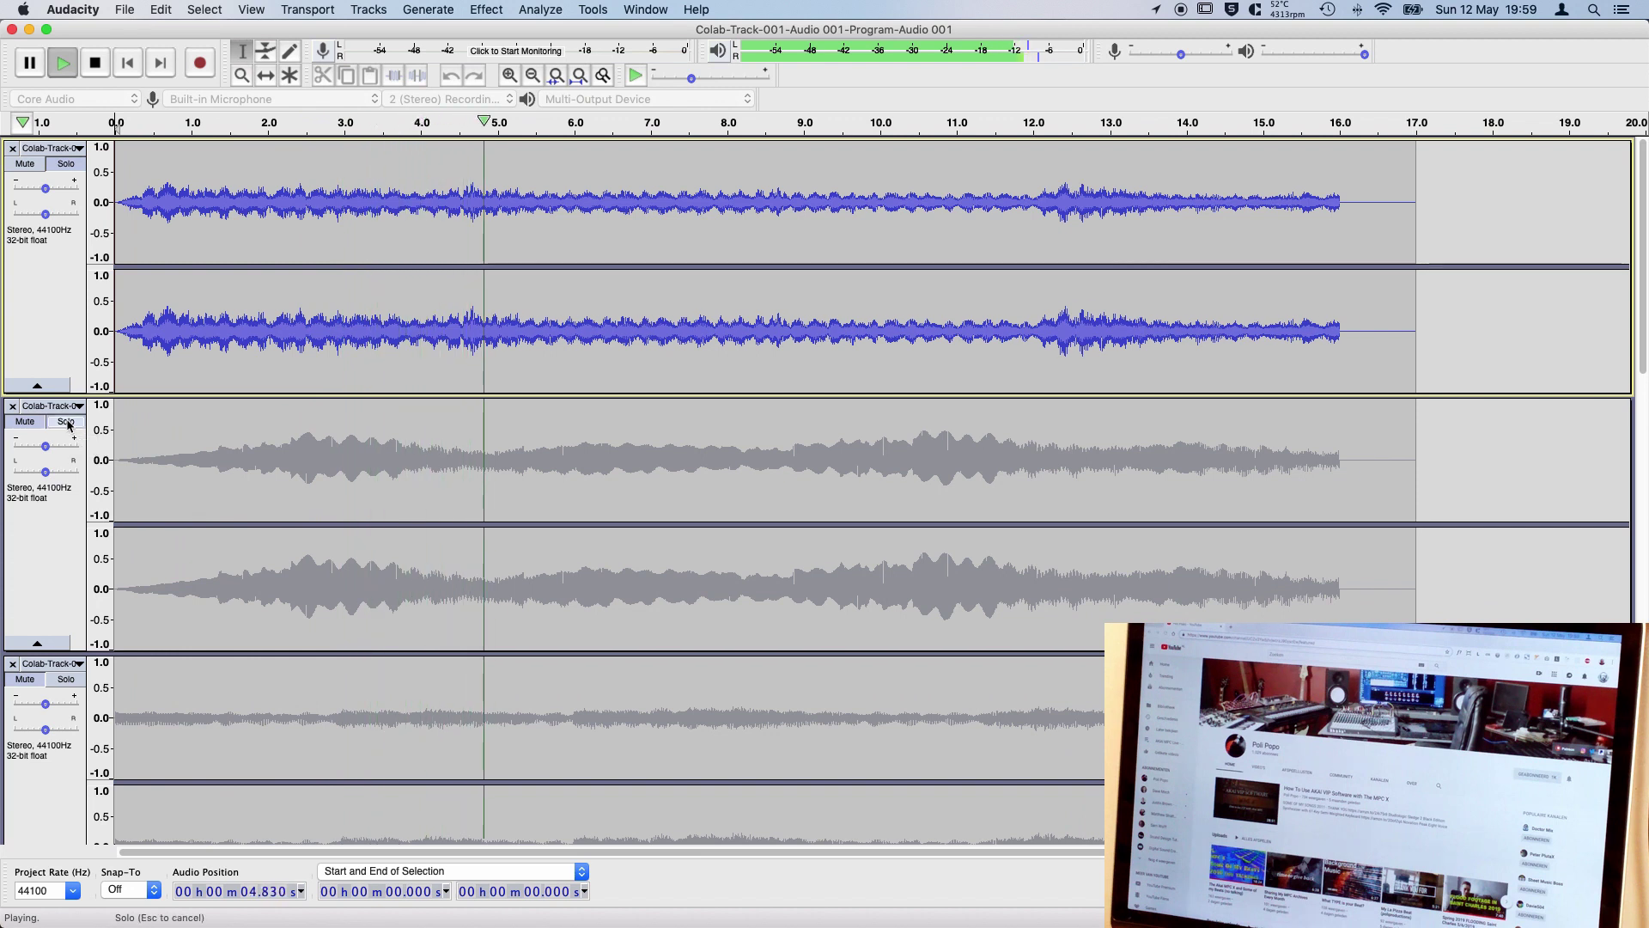
scroll(452, 413, down, 5)
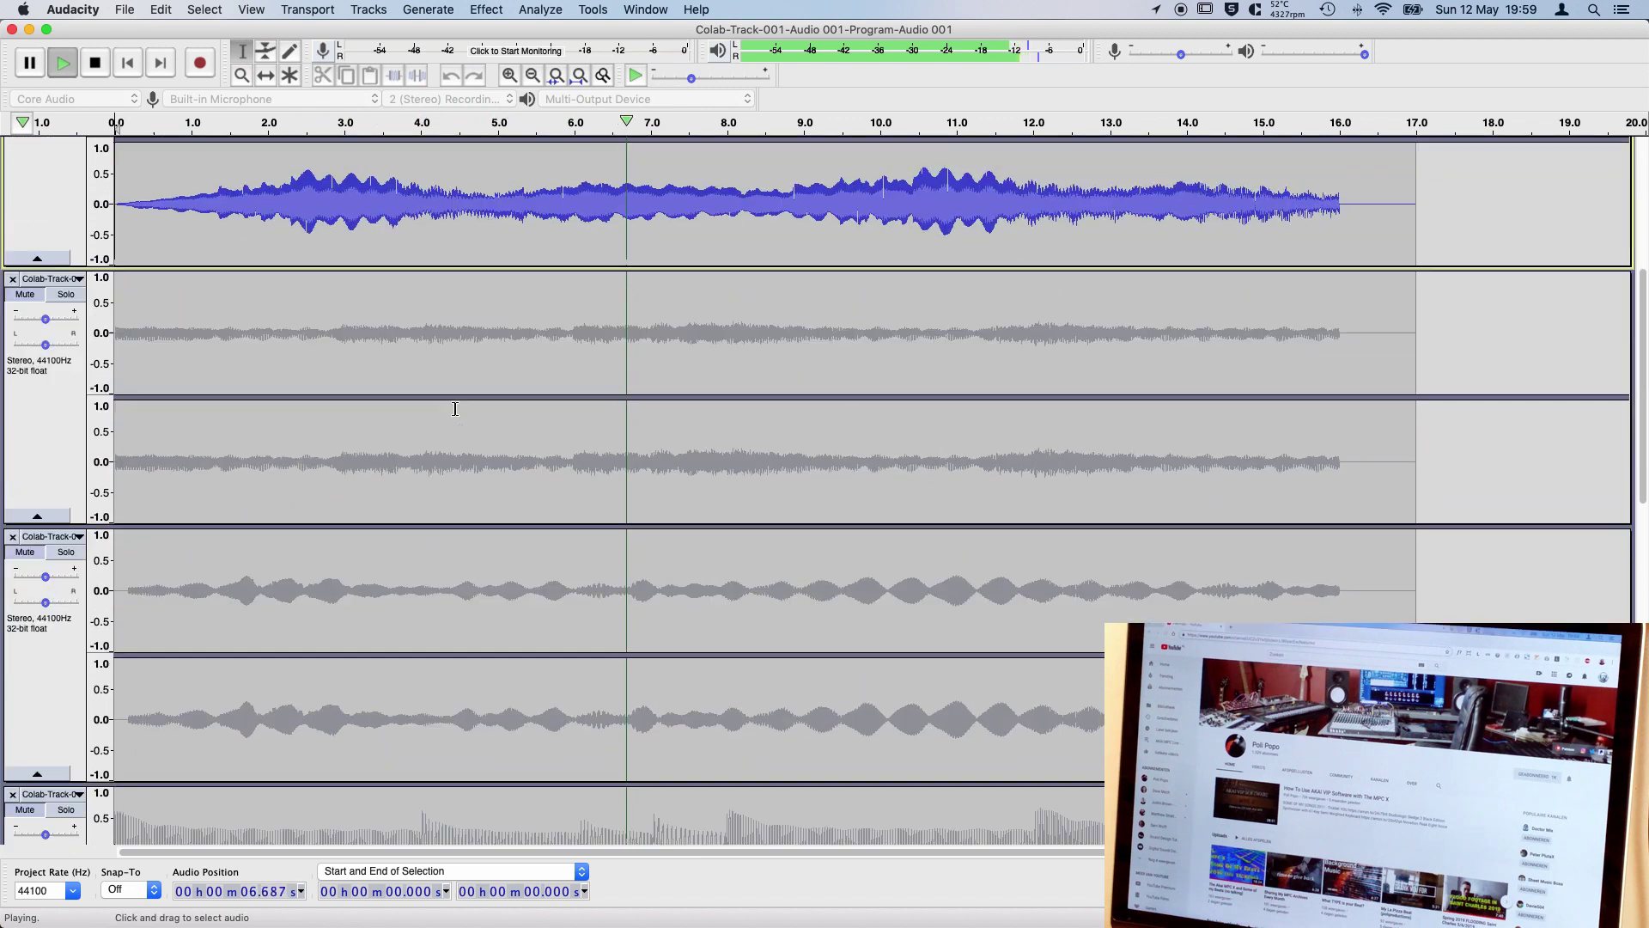
scroll(455, 412, up, 3)
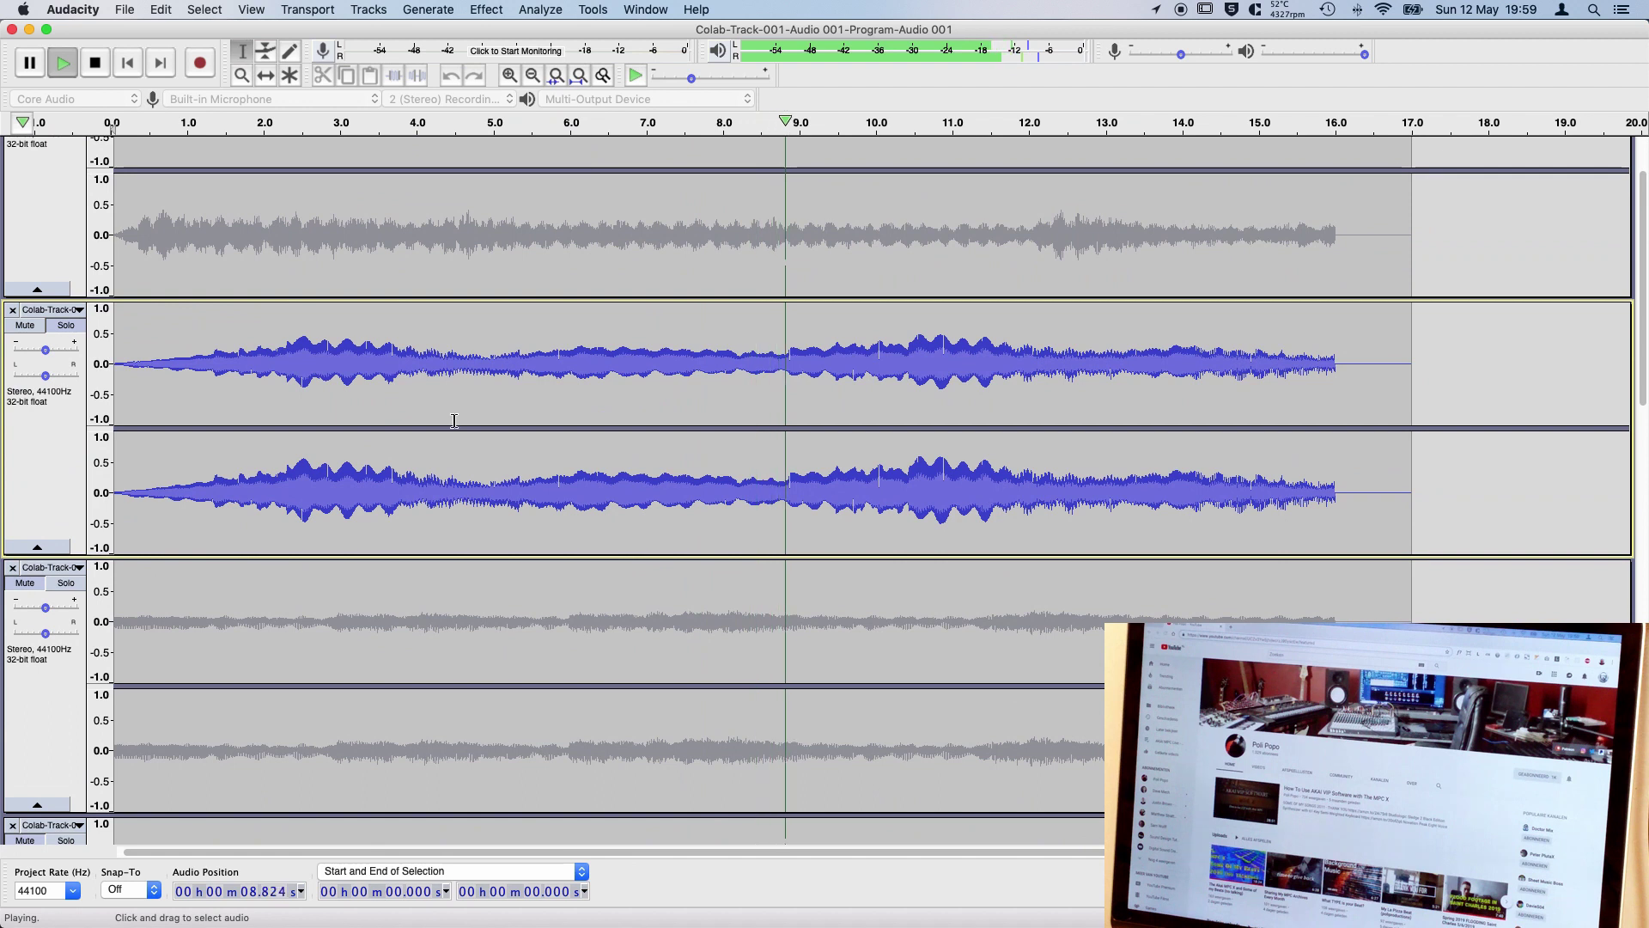
click(68, 586)
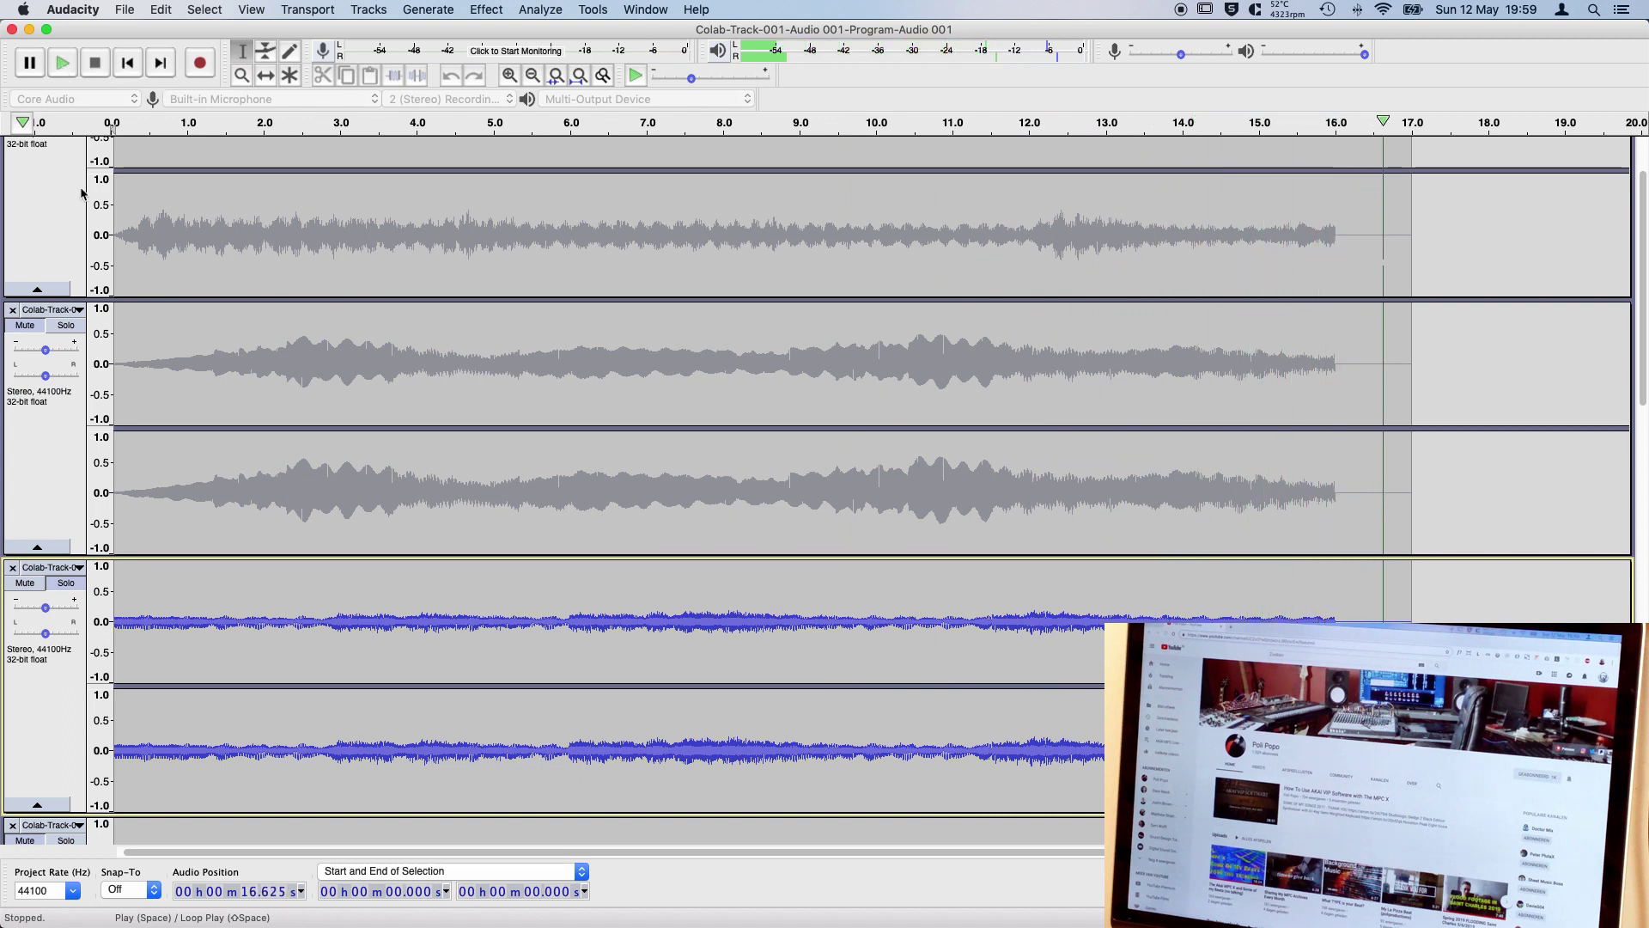
Step: Restart playback and audition the fourth and fifth tracks one at a time in solo
click(62, 62)
scroll(148, 519, down, 10)
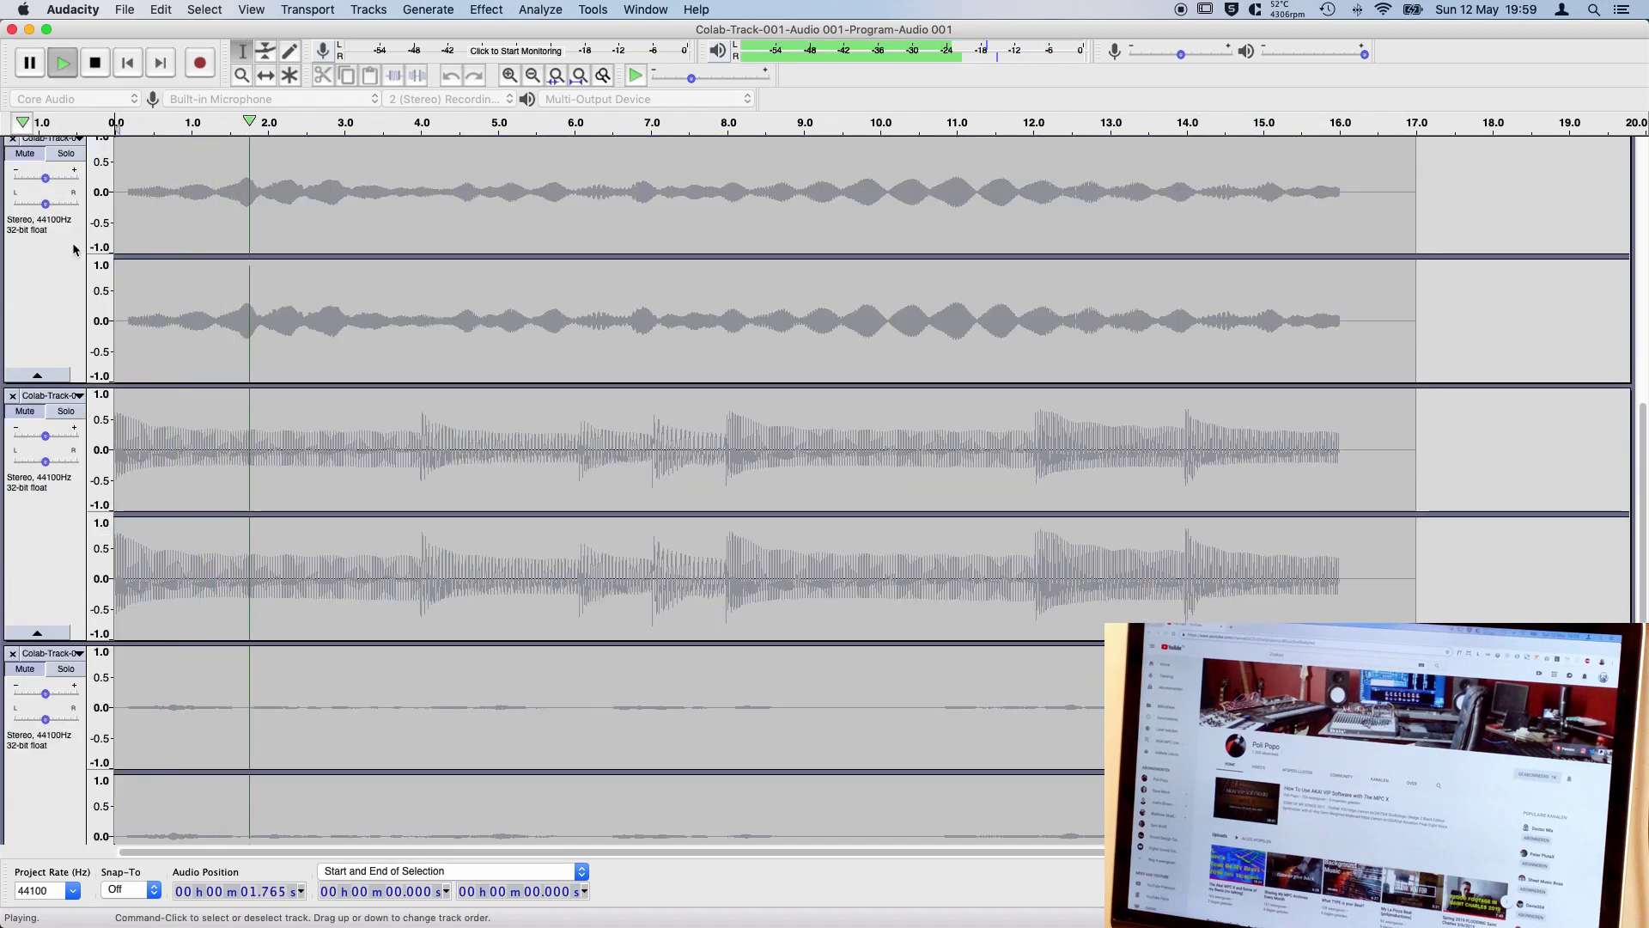
click(76, 138)
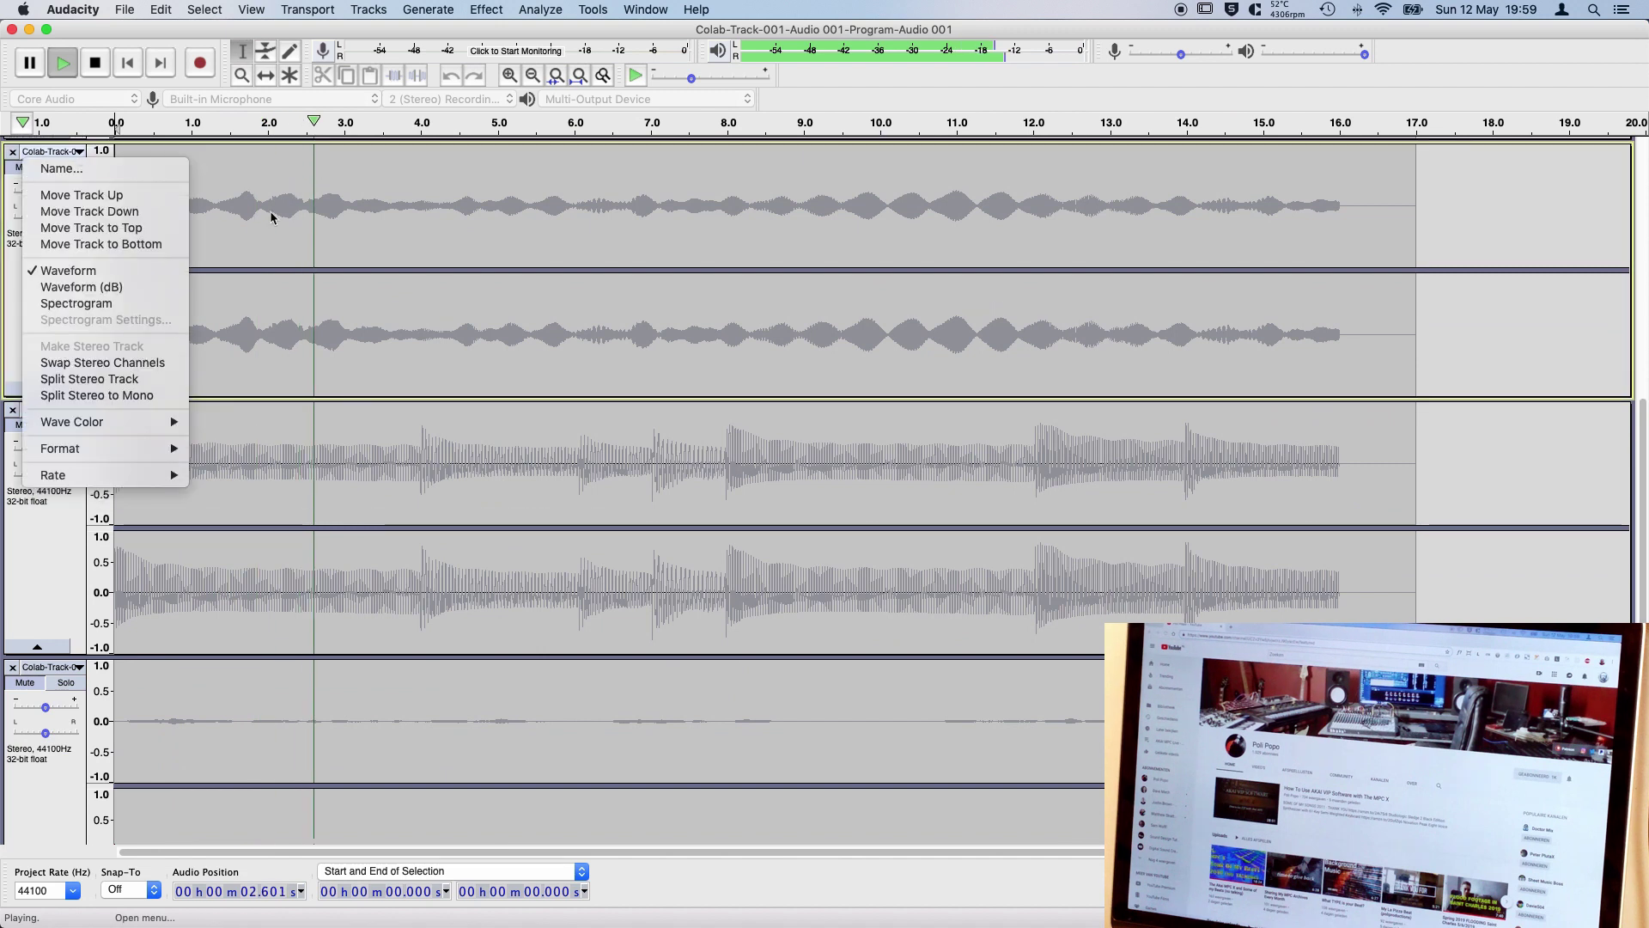
click(75, 152)
click(67, 168)
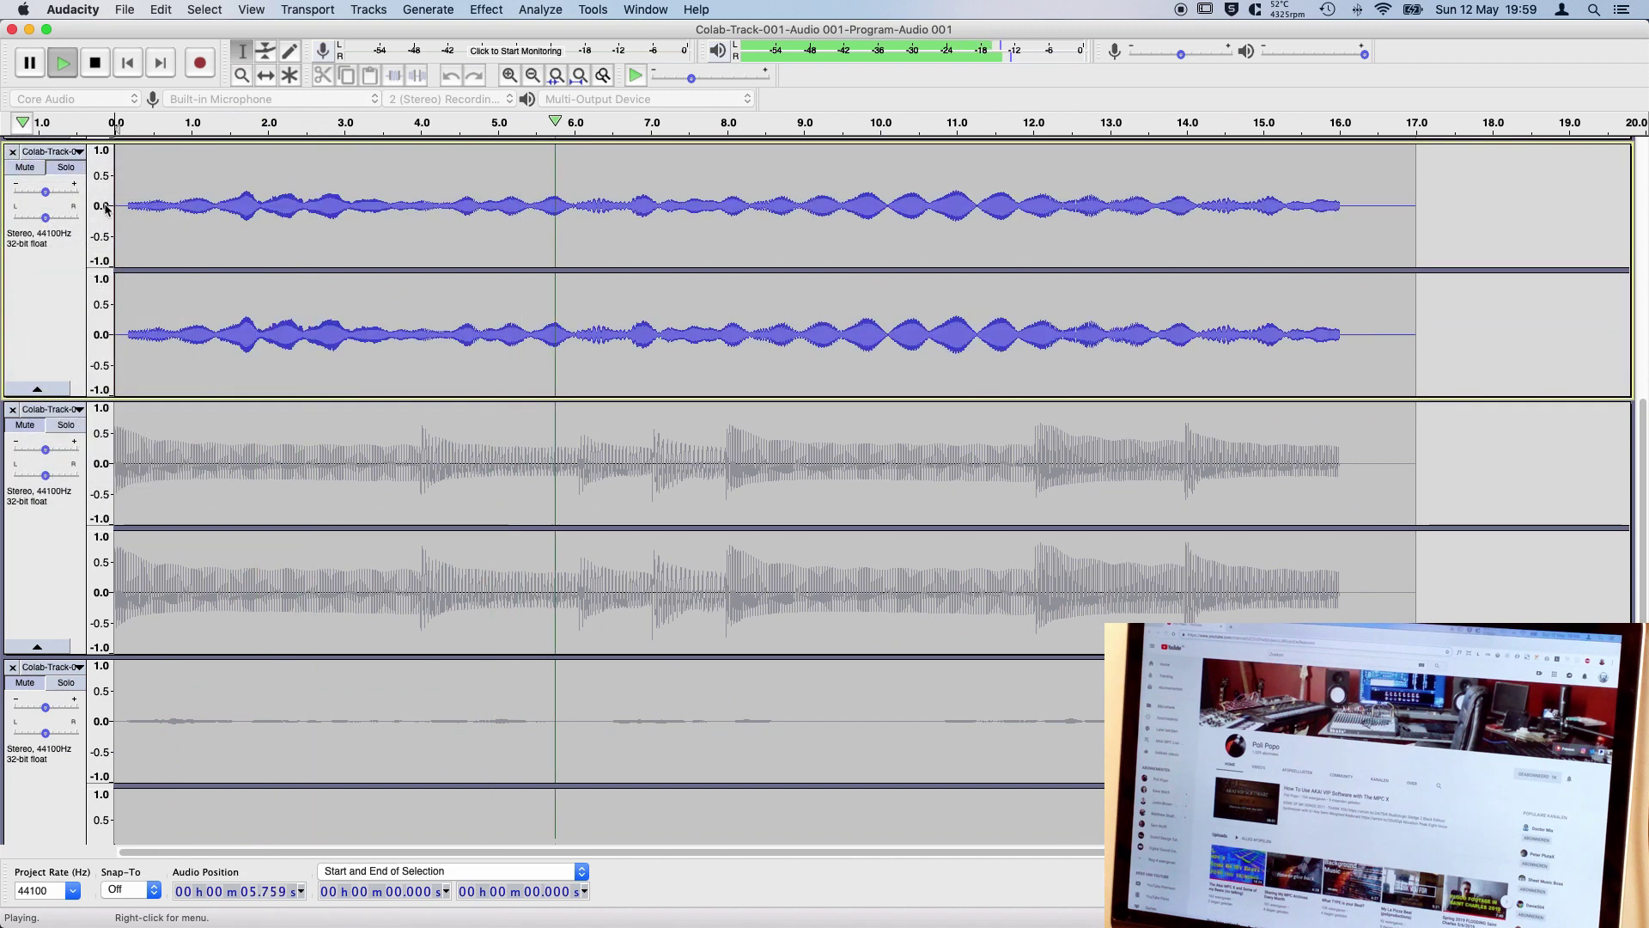
click(66, 425)
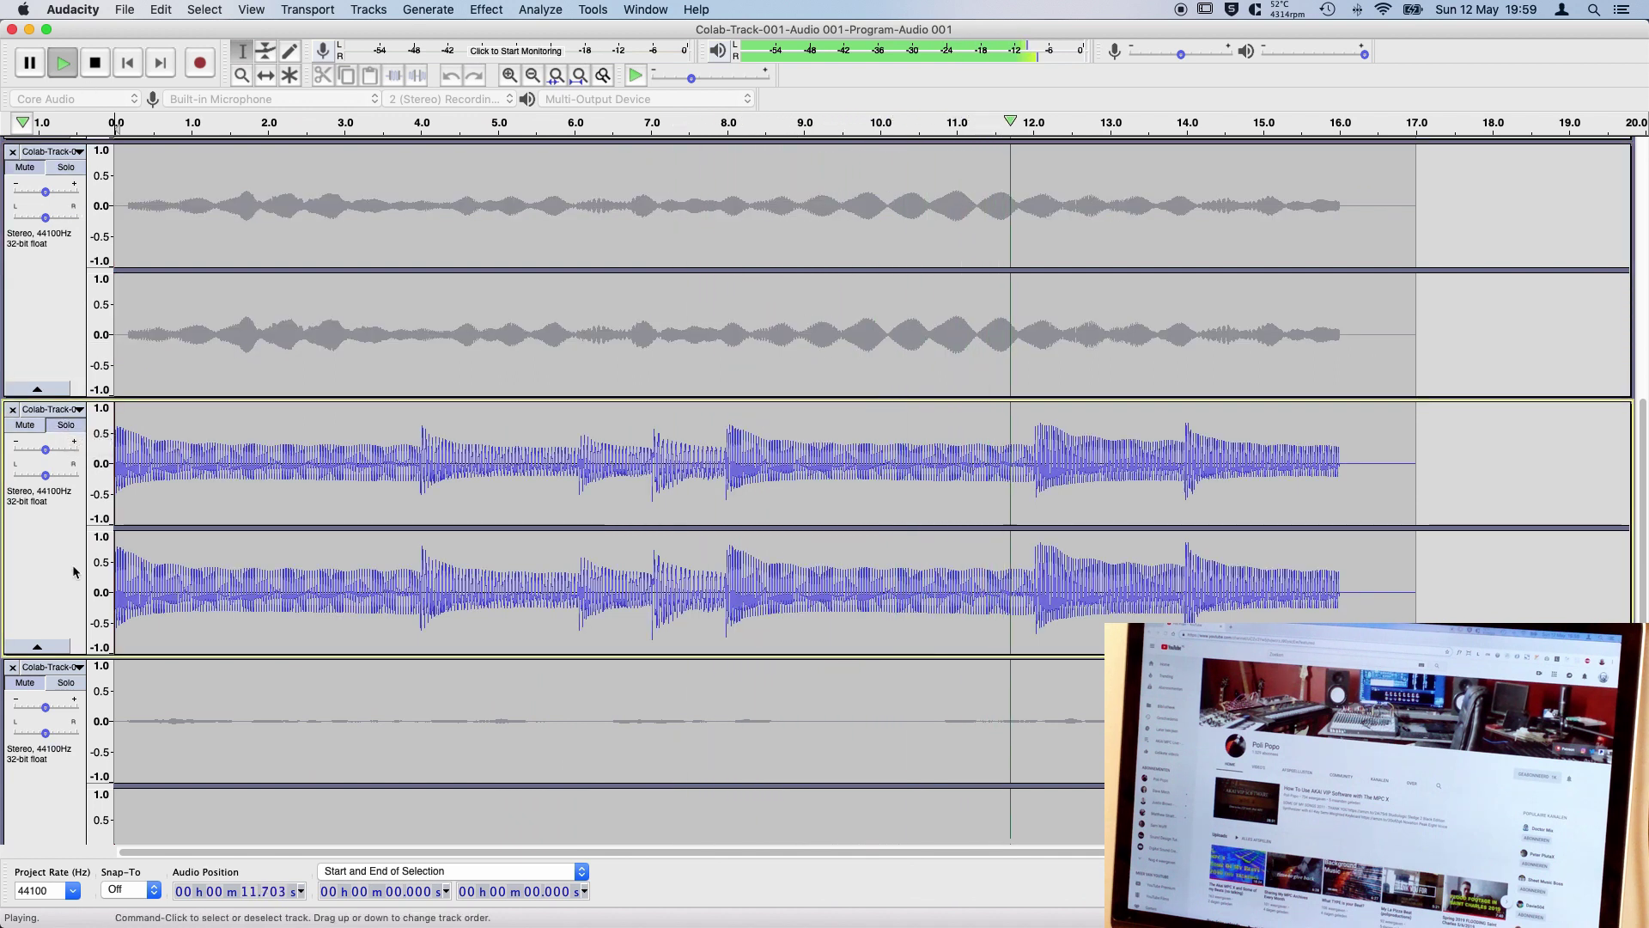
Step: Play from the start again and audition the sixth and seventh tracks one at a time in solo
scroll(70, 508, down, 5)
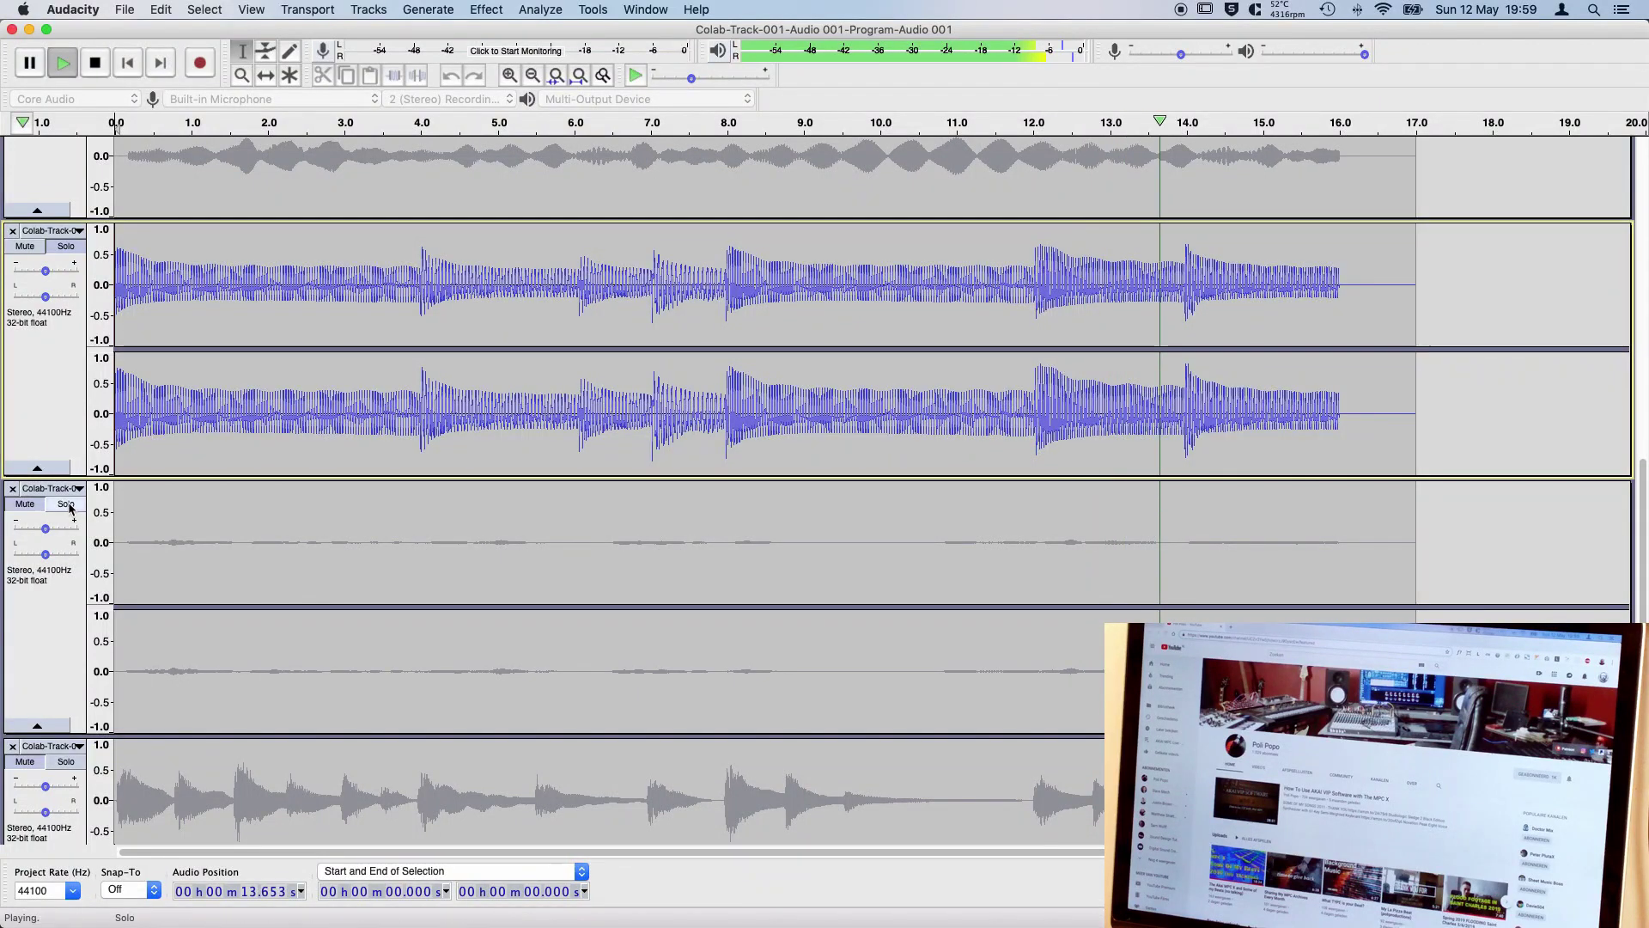
click(65, 65)
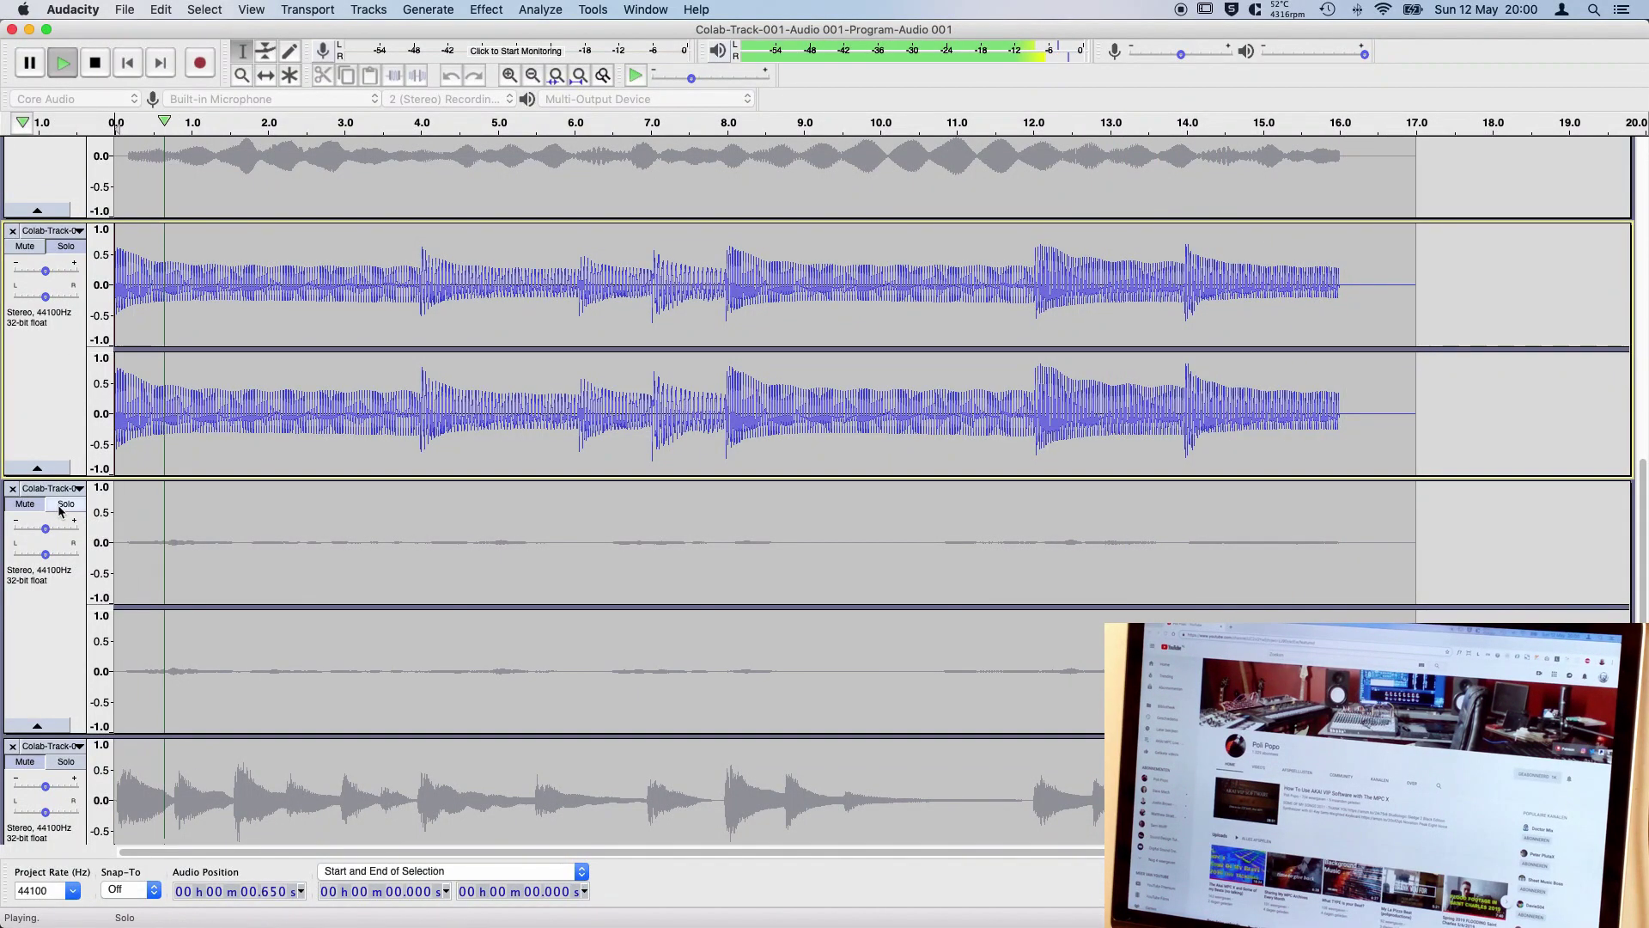
click(60, 508)
scroll(73, 535, down, 3)
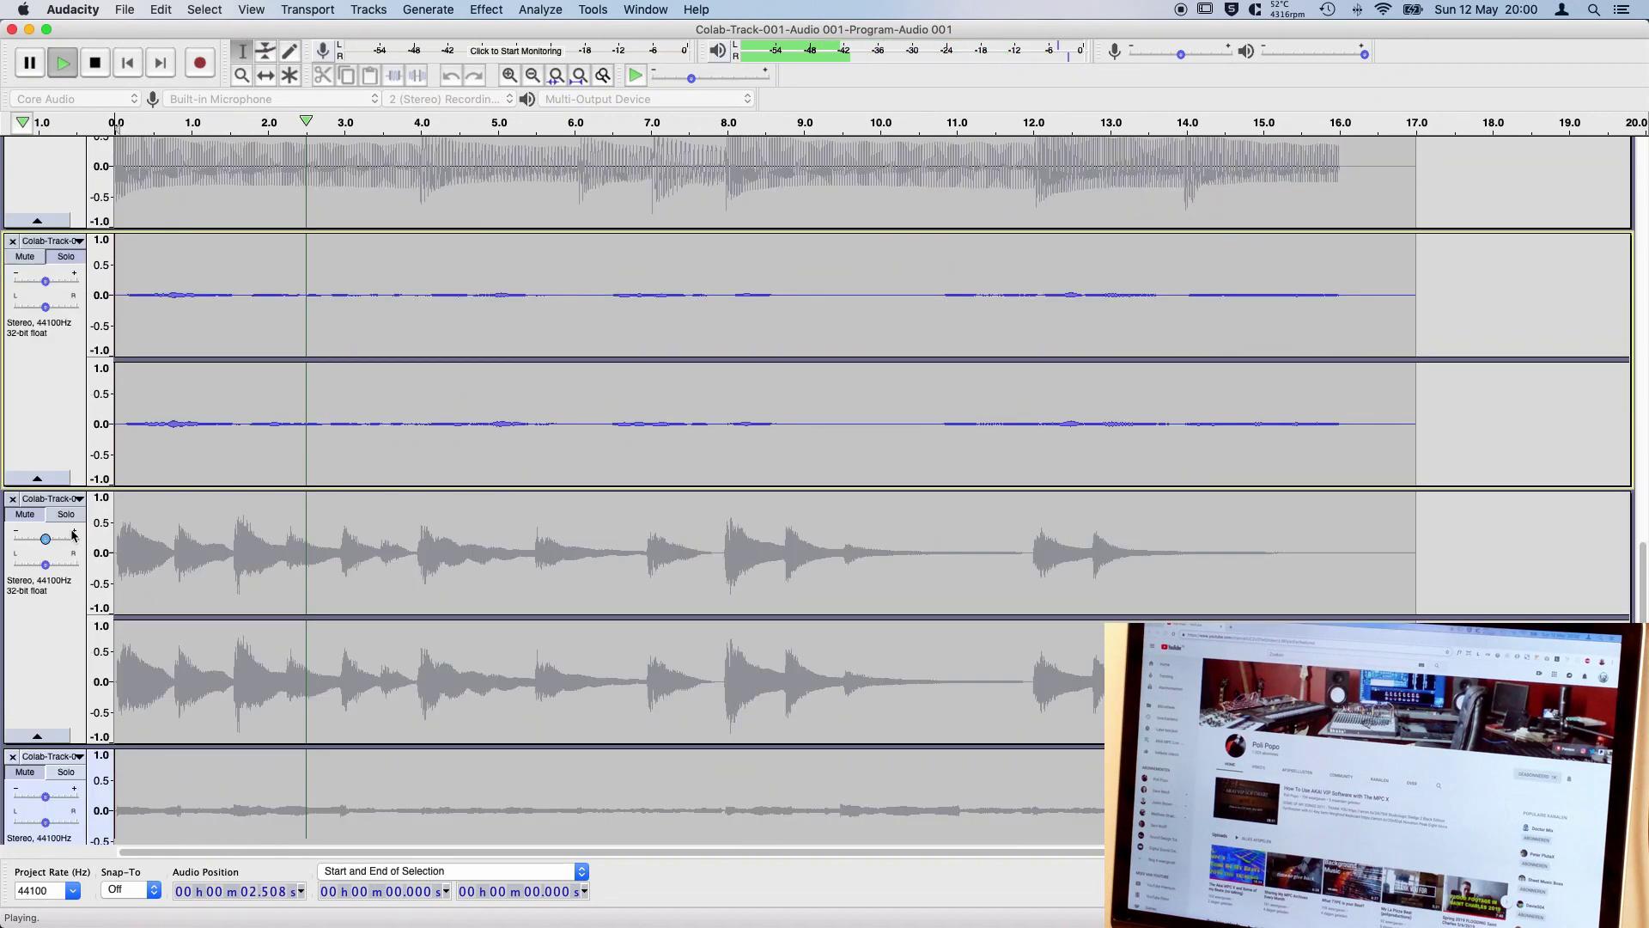
scroll(73, 534, down, 2)
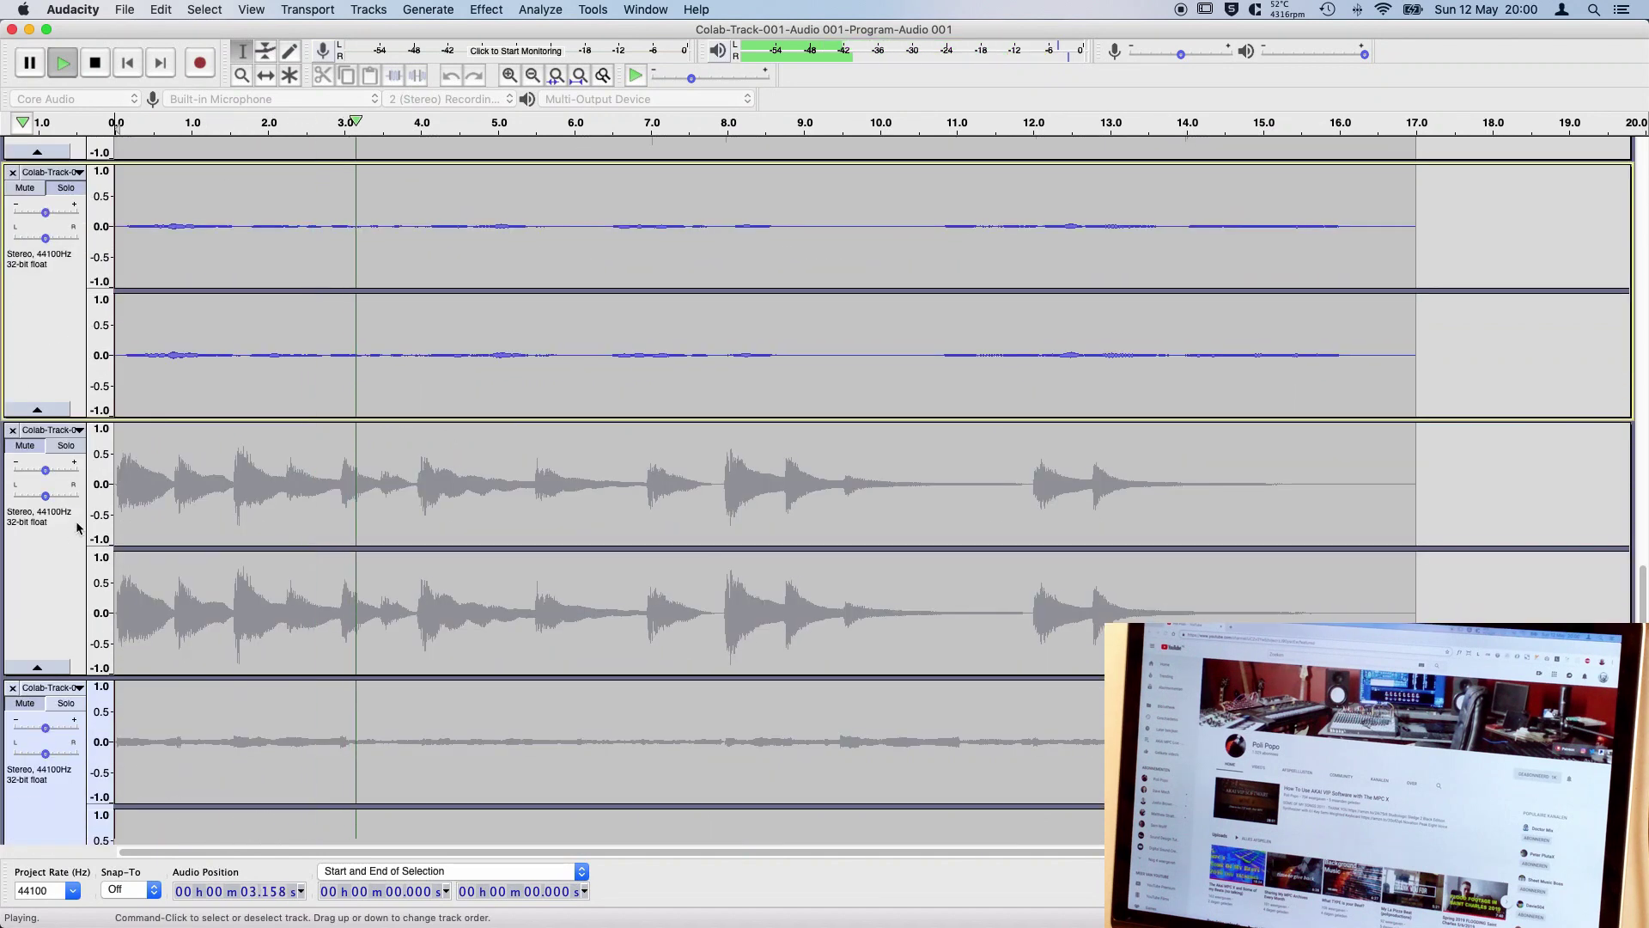
click(69, 447)
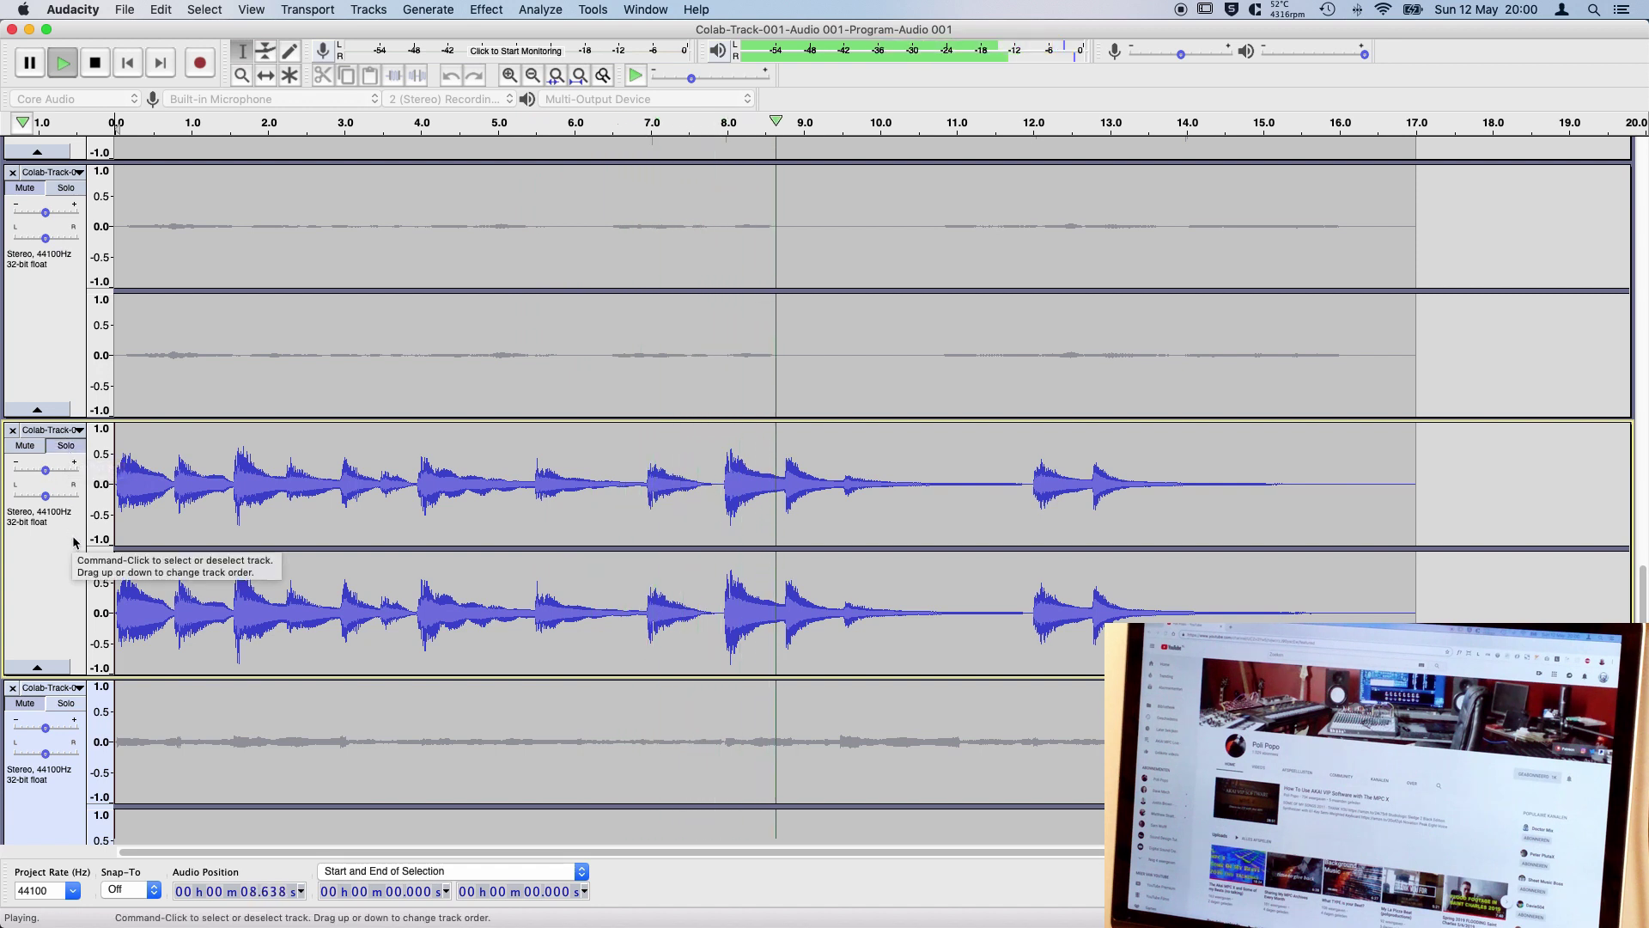
Step: Solo the last track, play it from the beginning and stop playback
scroll(74, 542, down, 3)
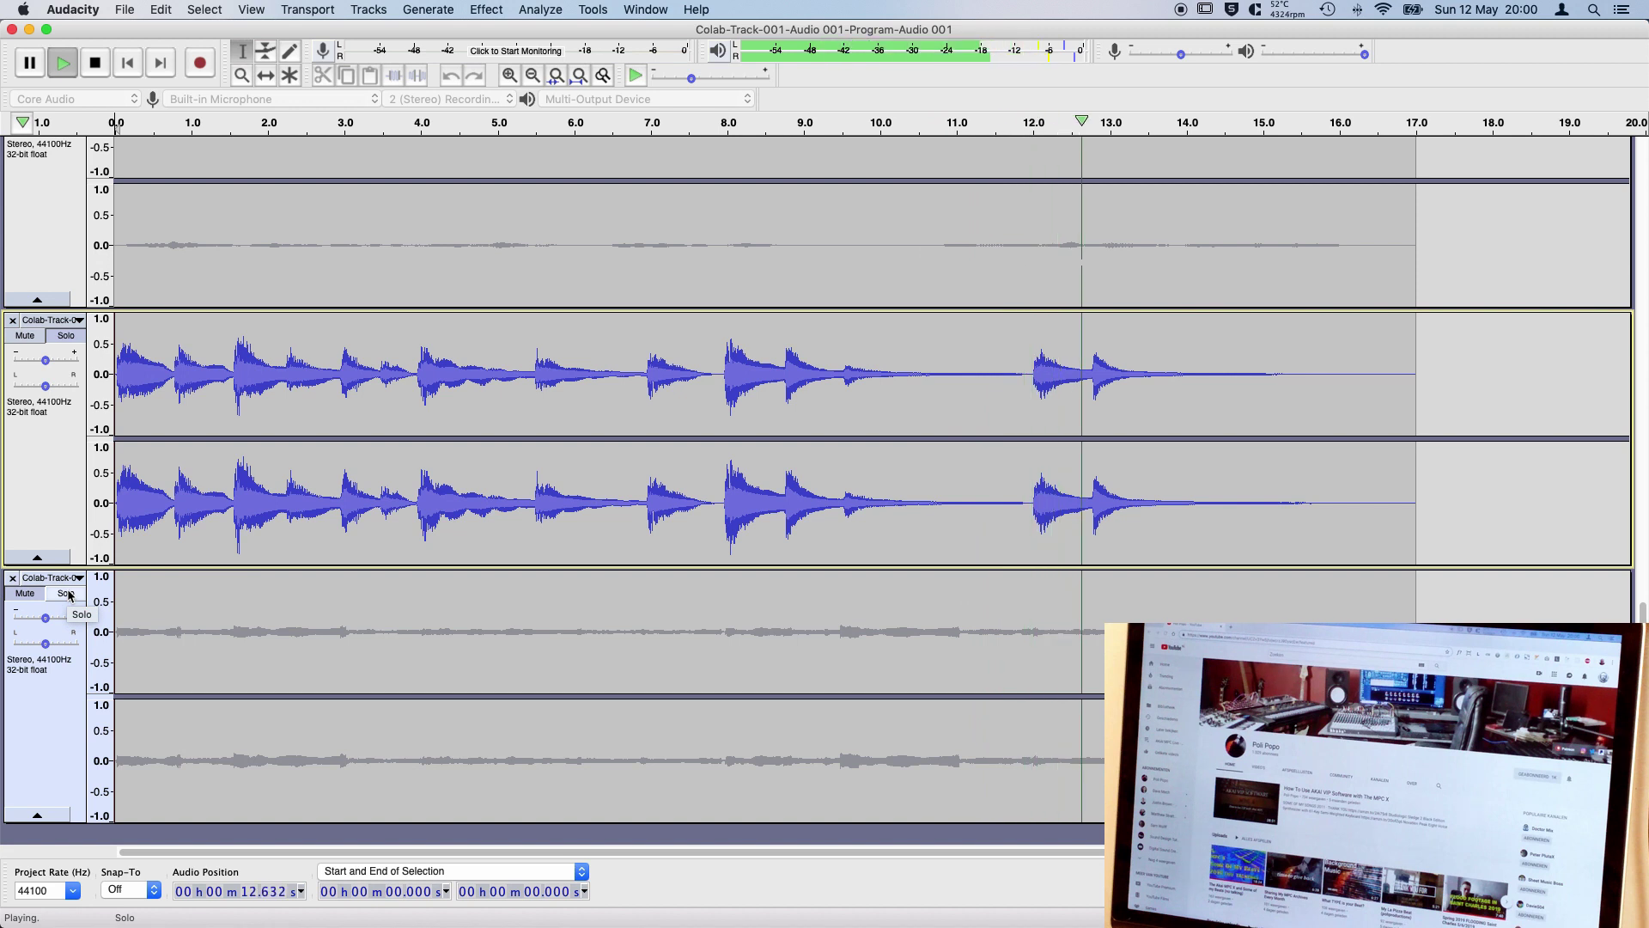
click(69, 595)
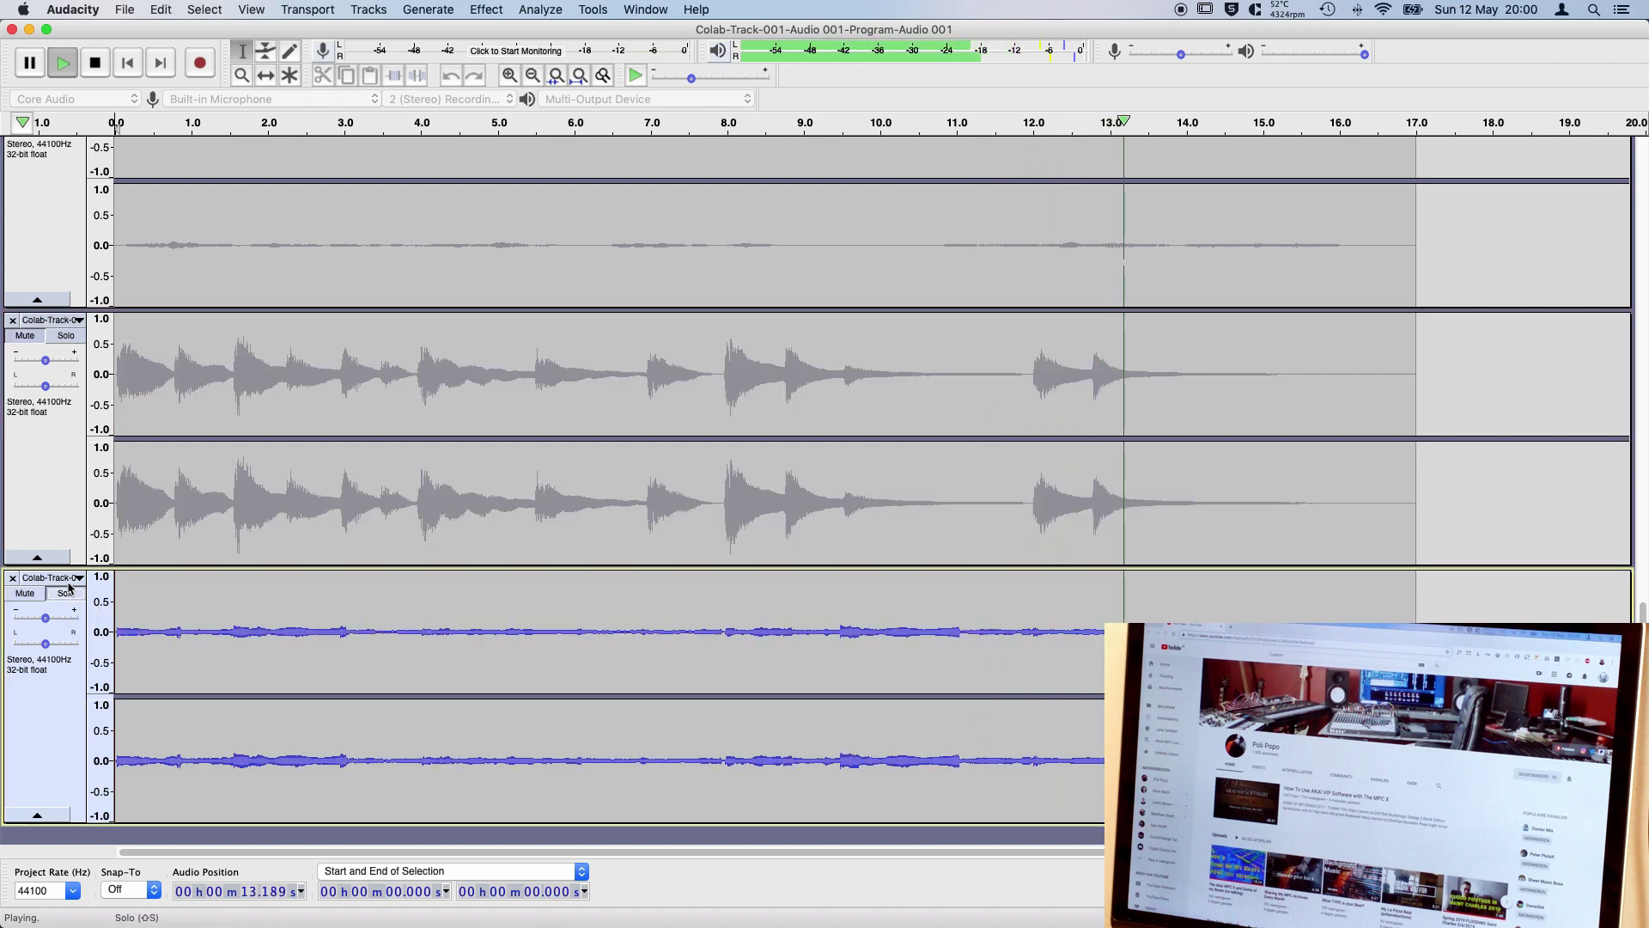
click(63, 64)
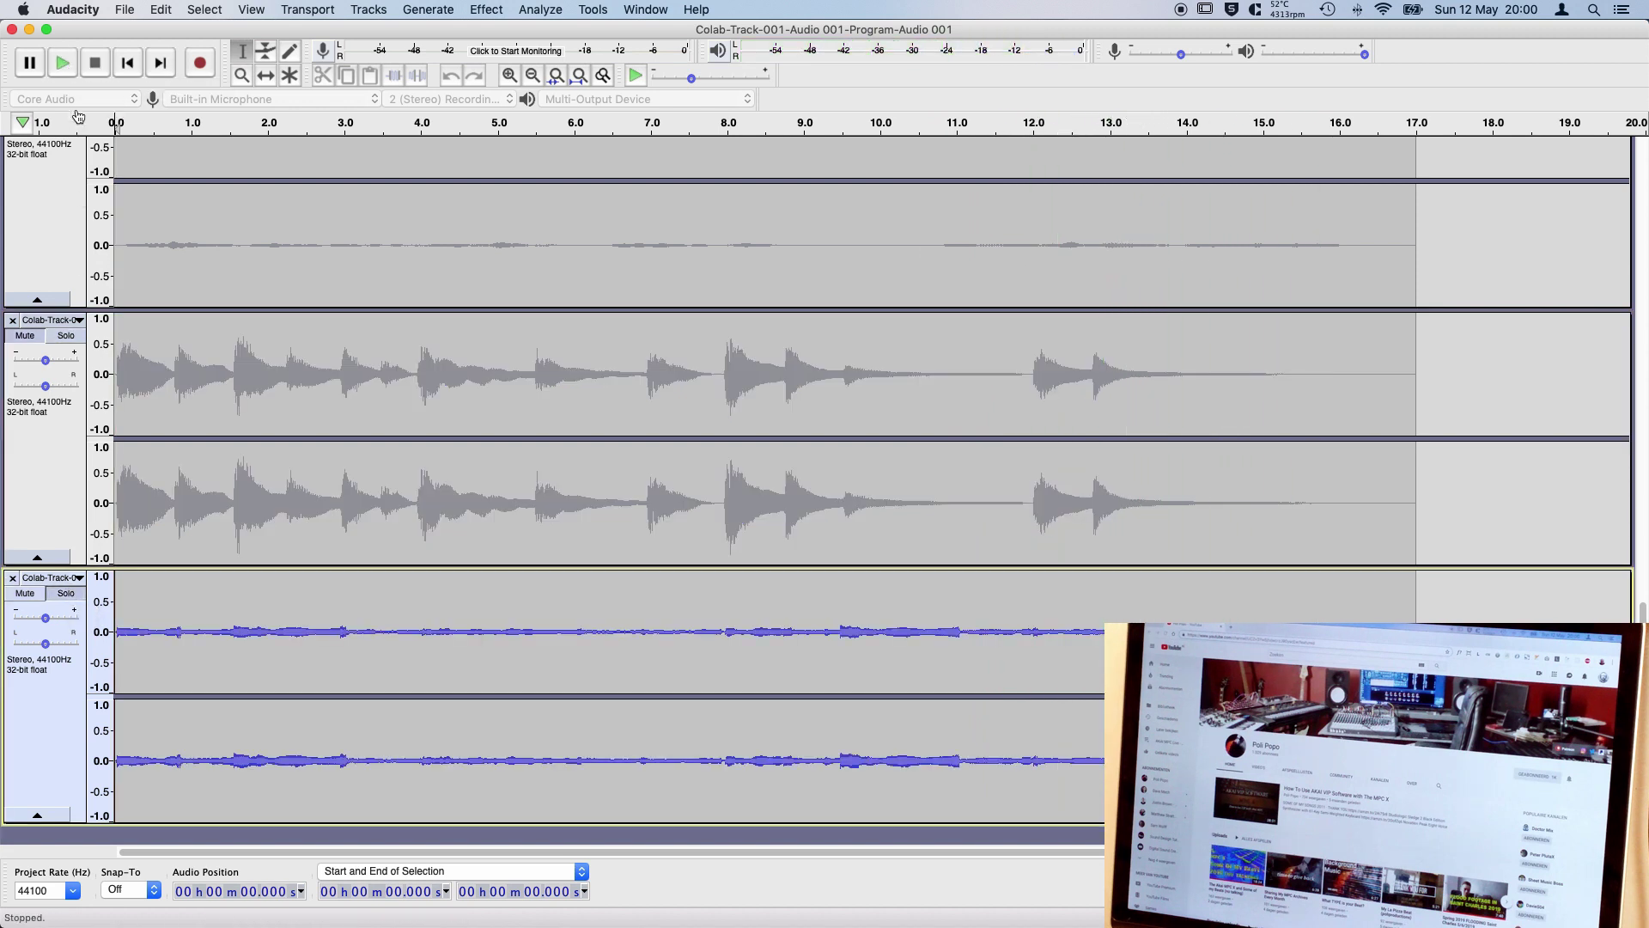
click(62, 64)
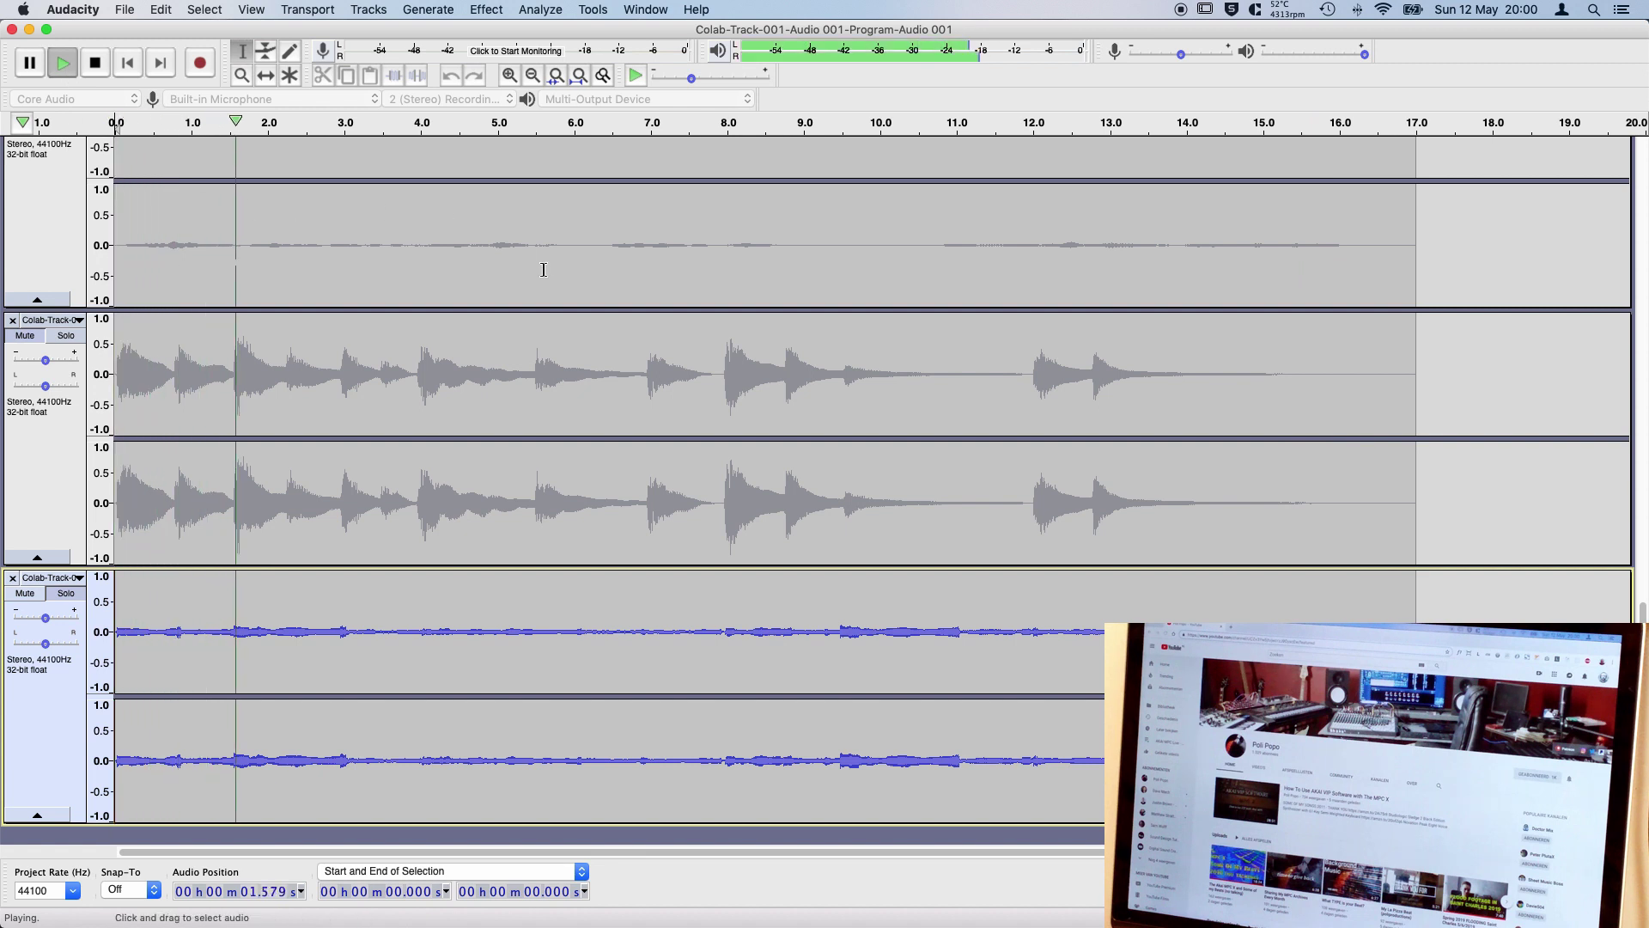
click(96, 64)
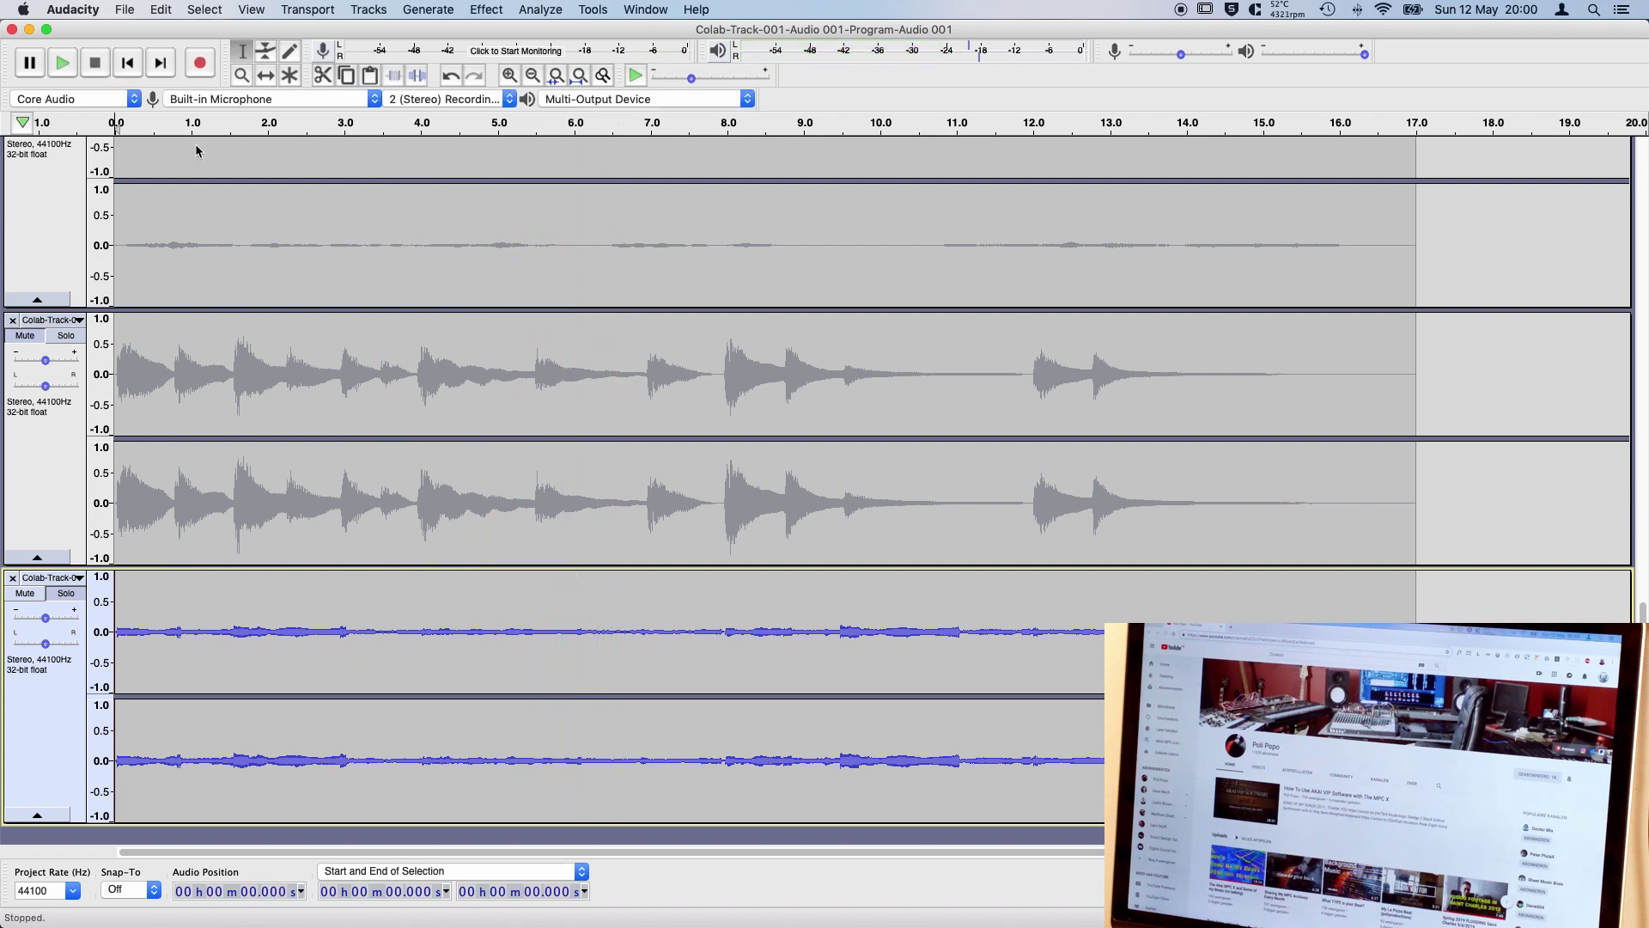
Step: Close the Colab-Track project without saving changes
click(12, 30)
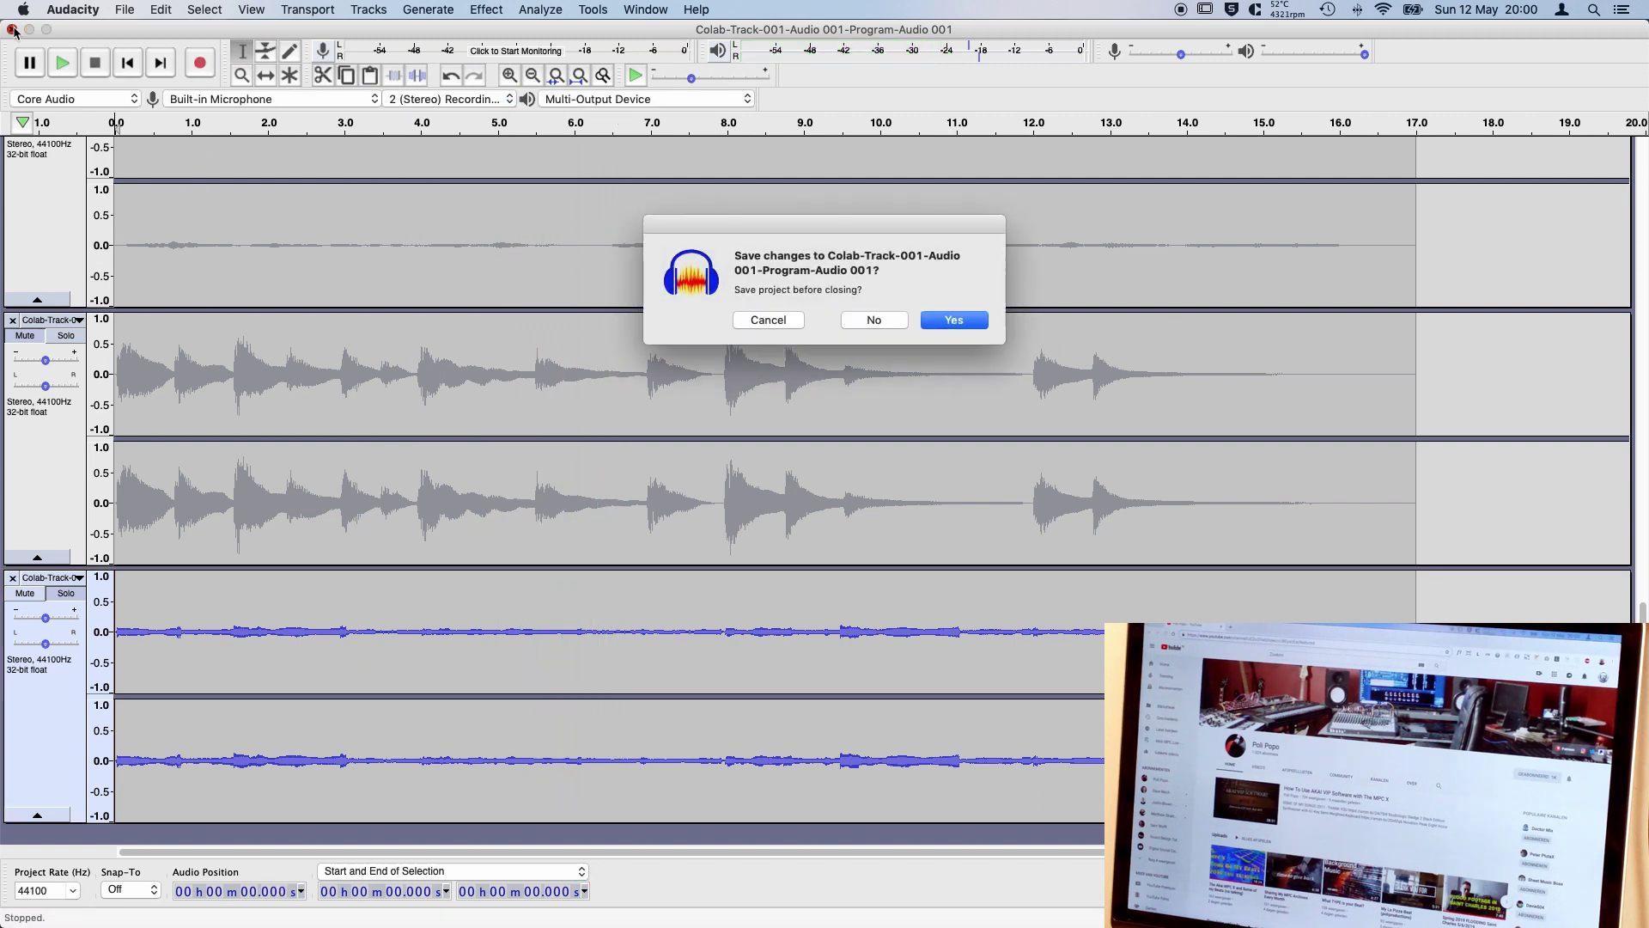
click(874, 320)
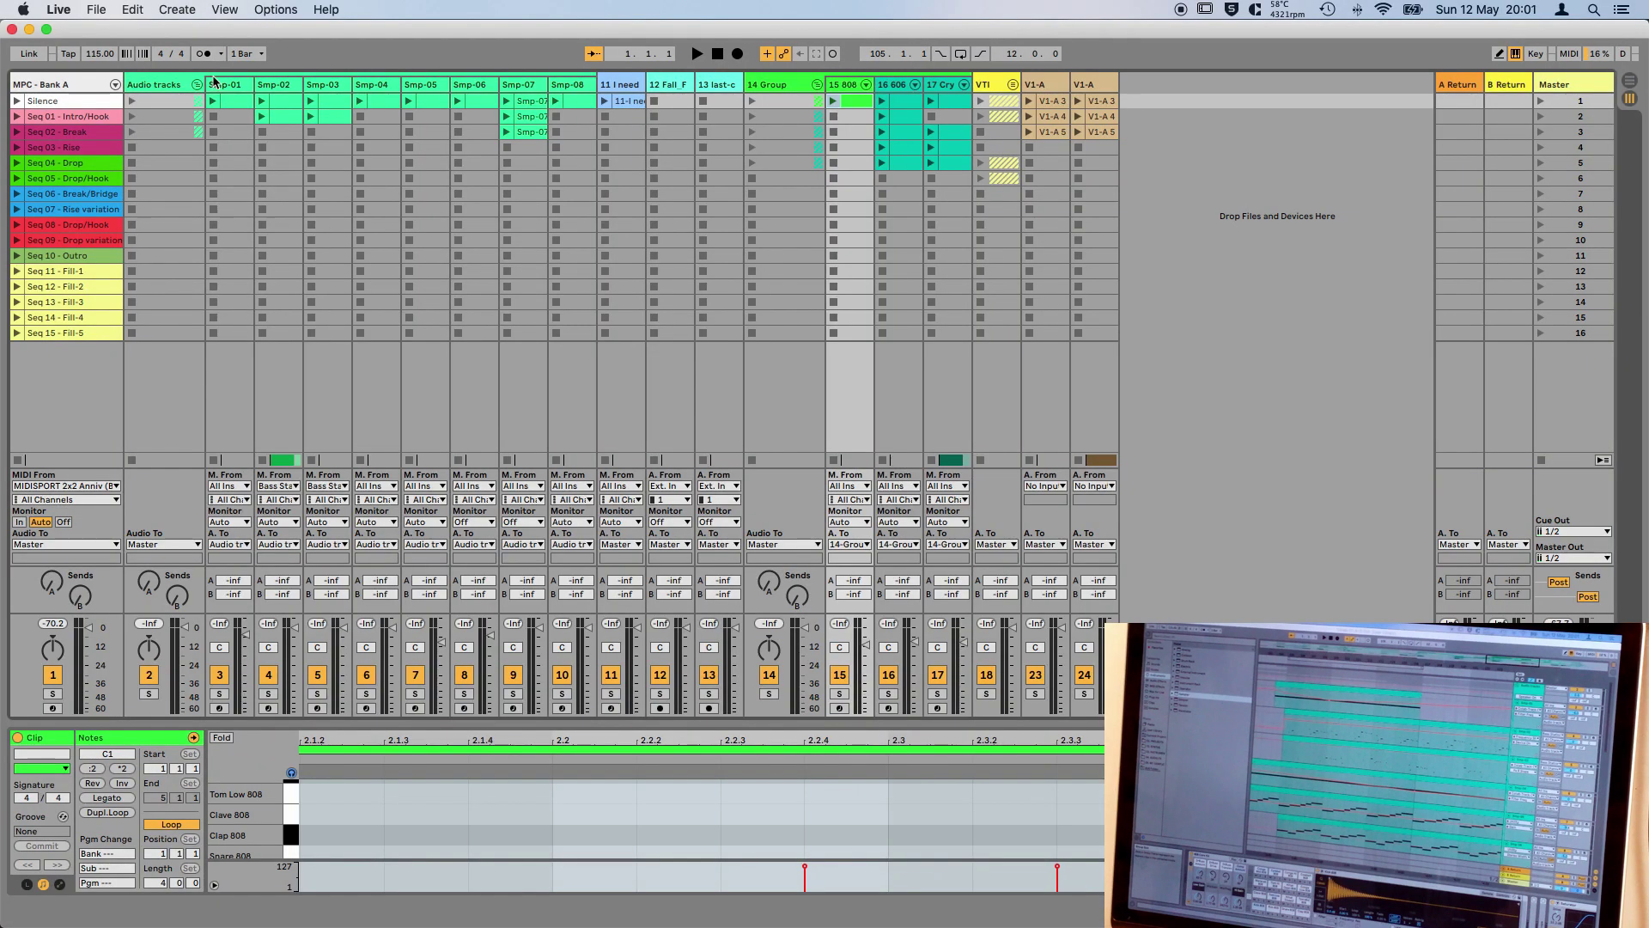
Step: Switch to Ableton Live and inspect the device chains of Smp-01 and of Smp-03 through Smp-08
click(214, 82)
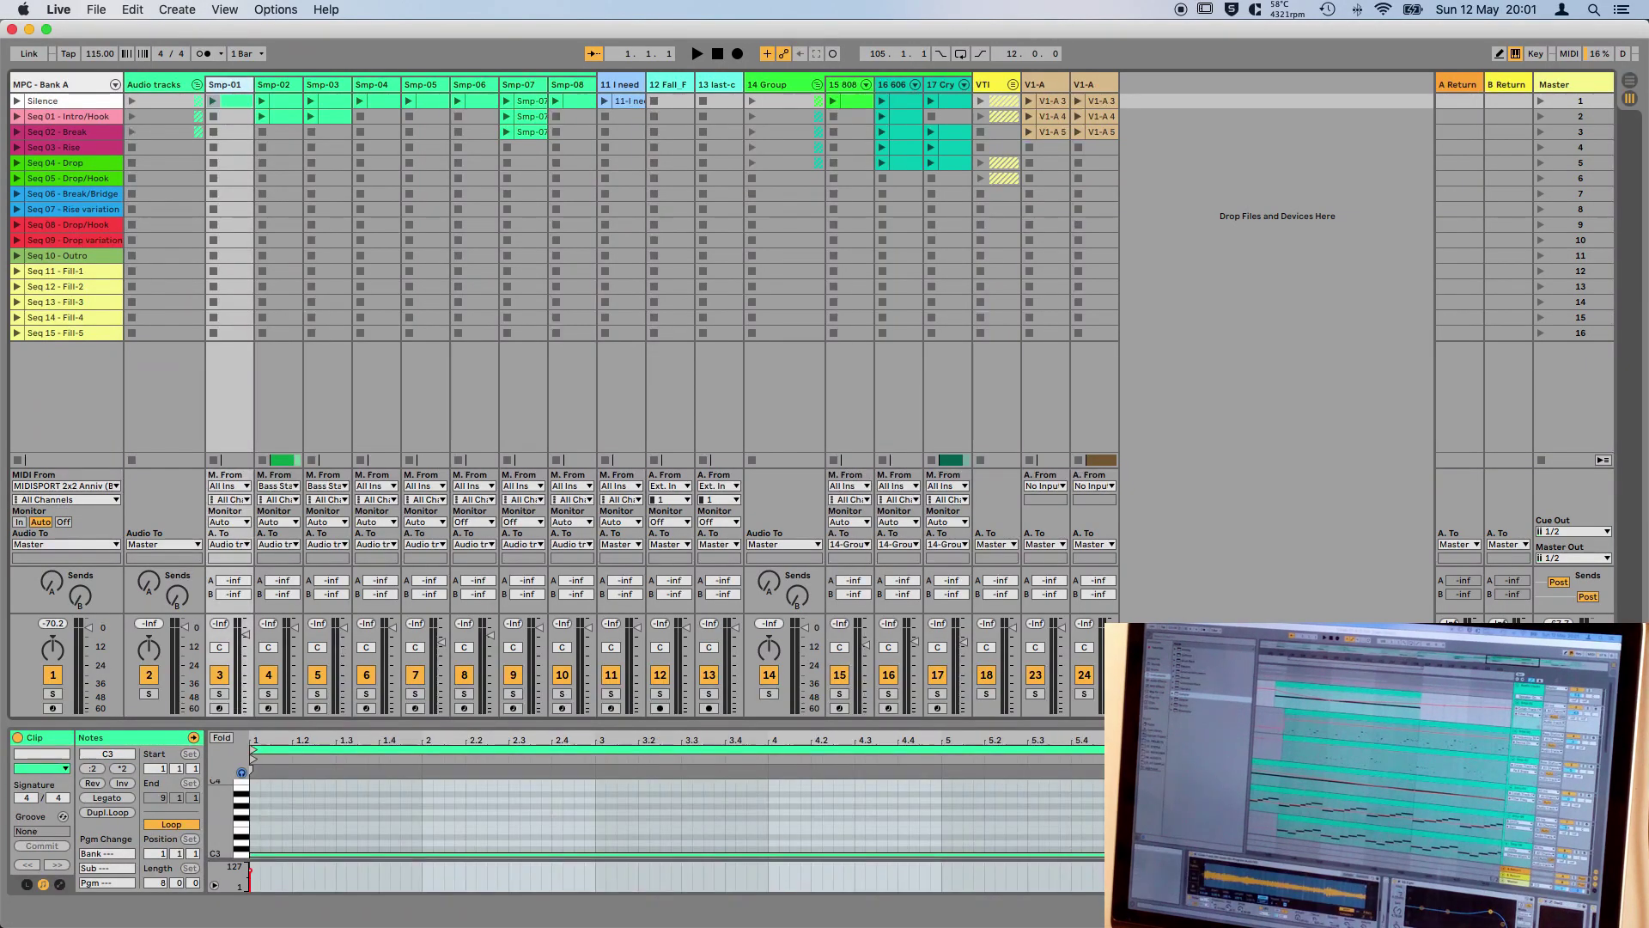
key(shift+Tab)
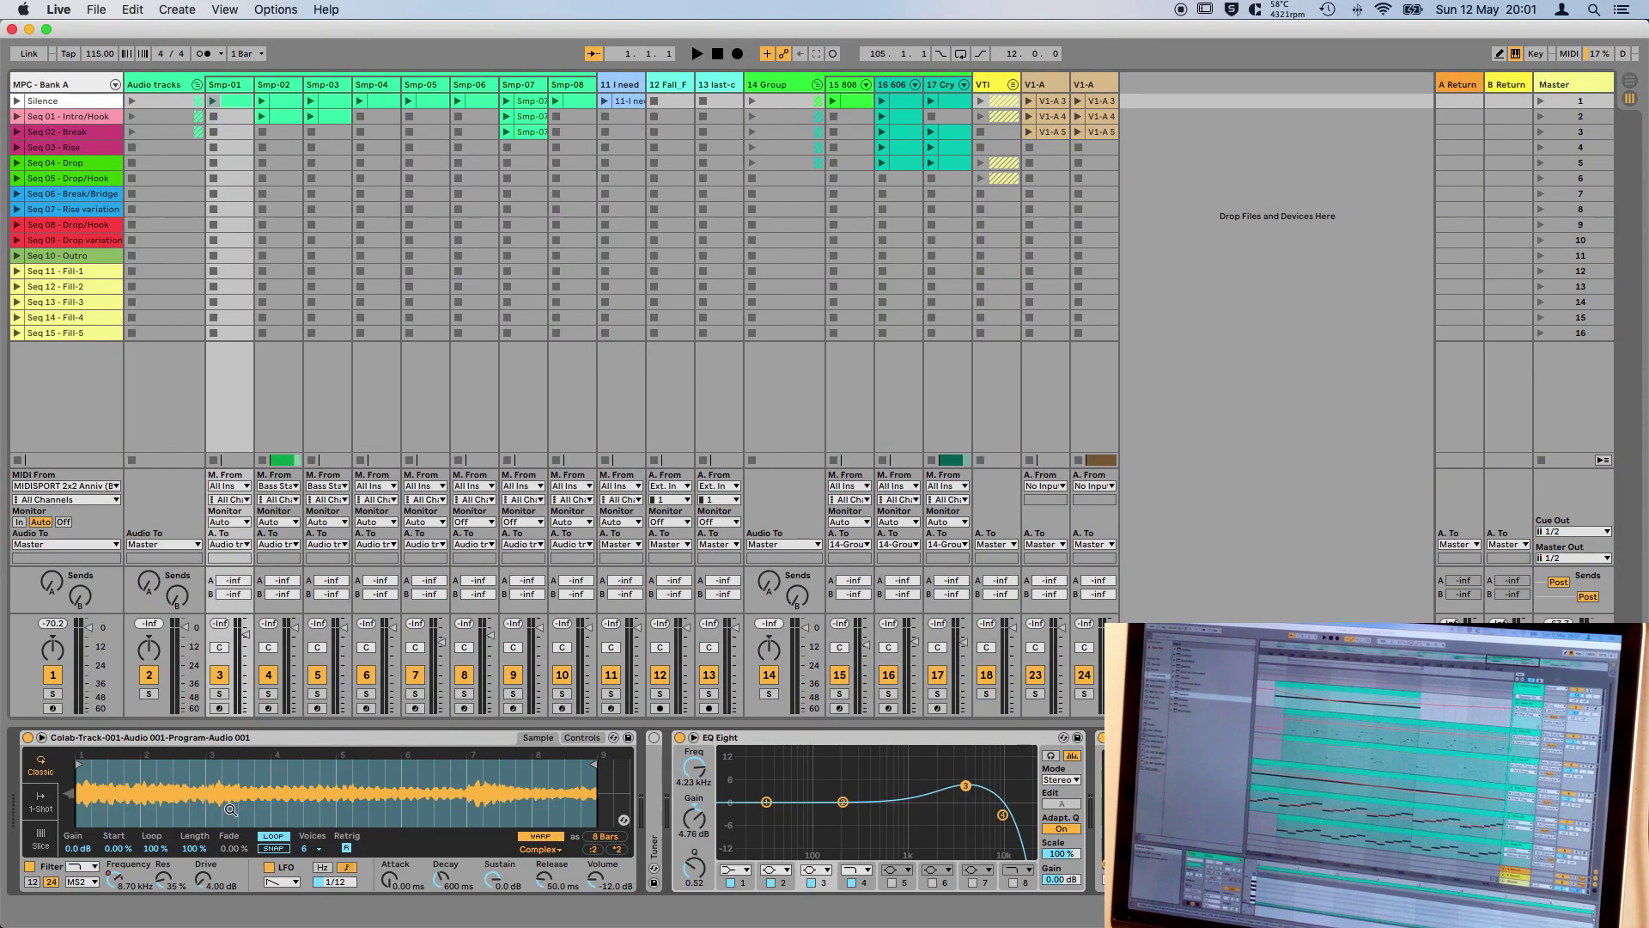
click(333, 86)
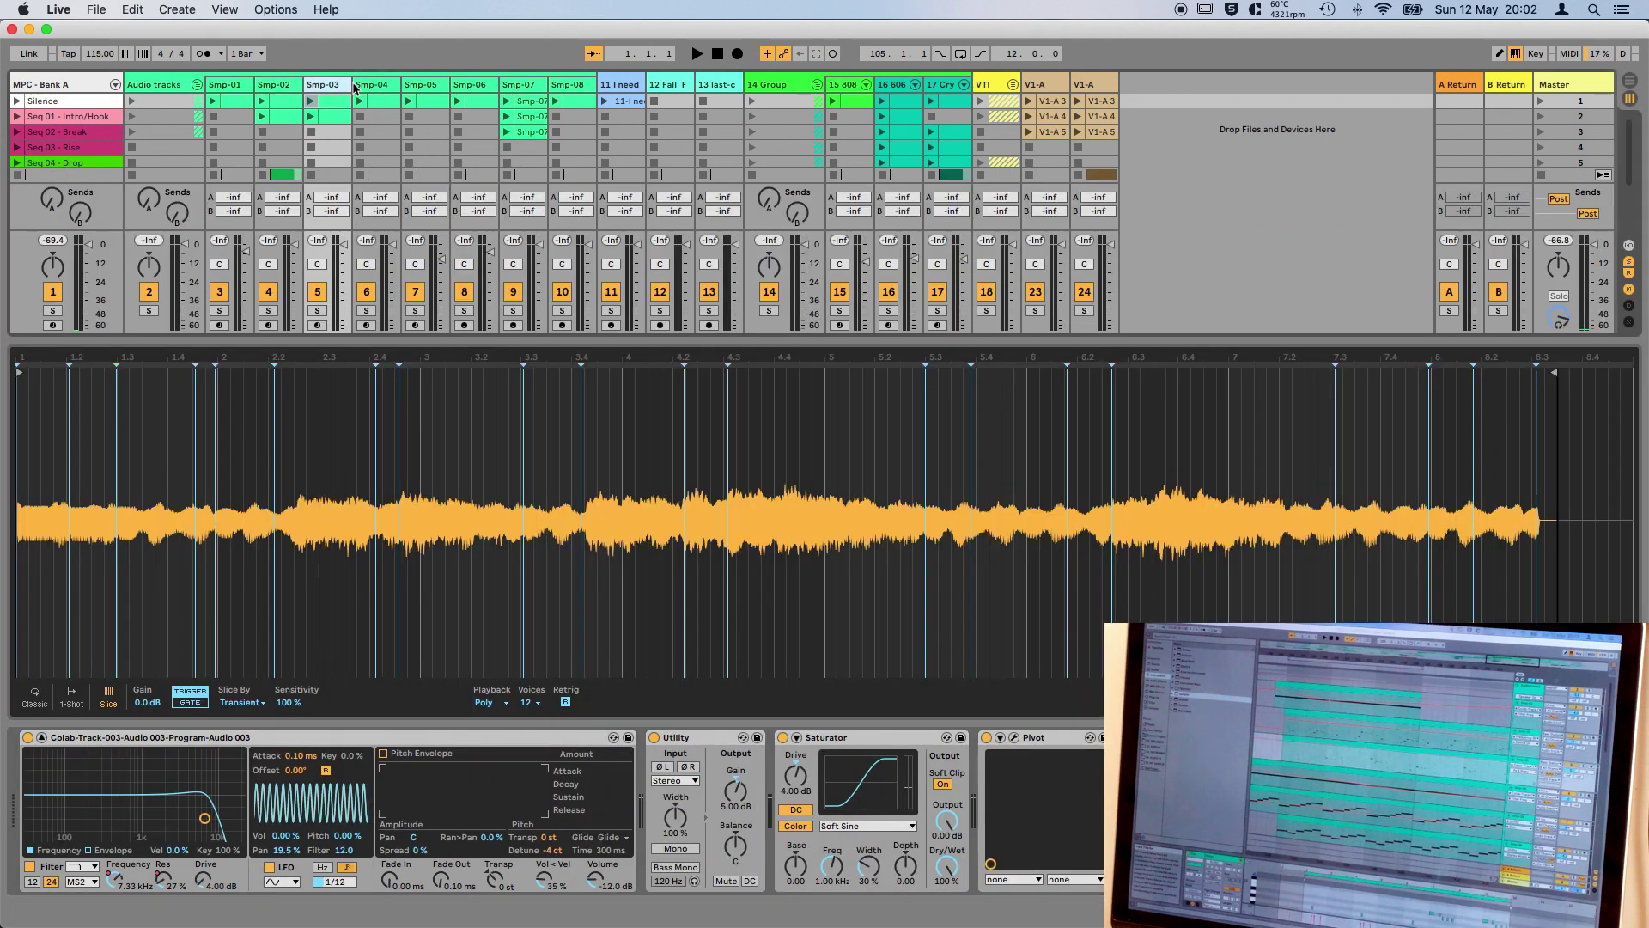
click(374, 85)
click(444, 85)
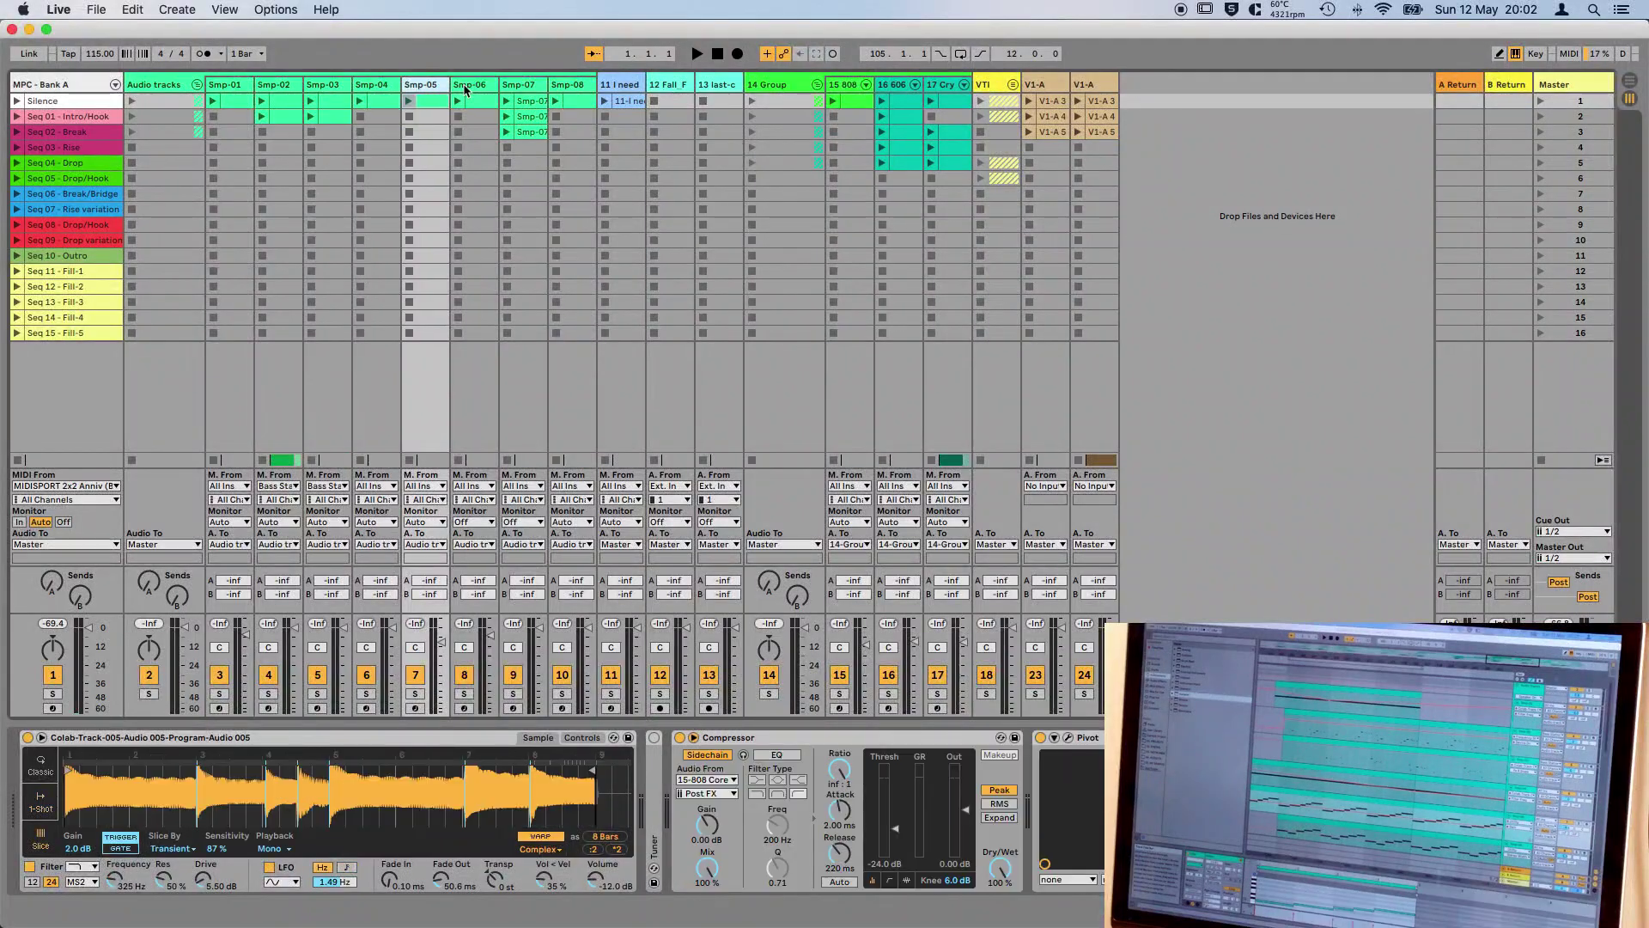
click(464, 86)
click(519, 86)
click(570, 86)
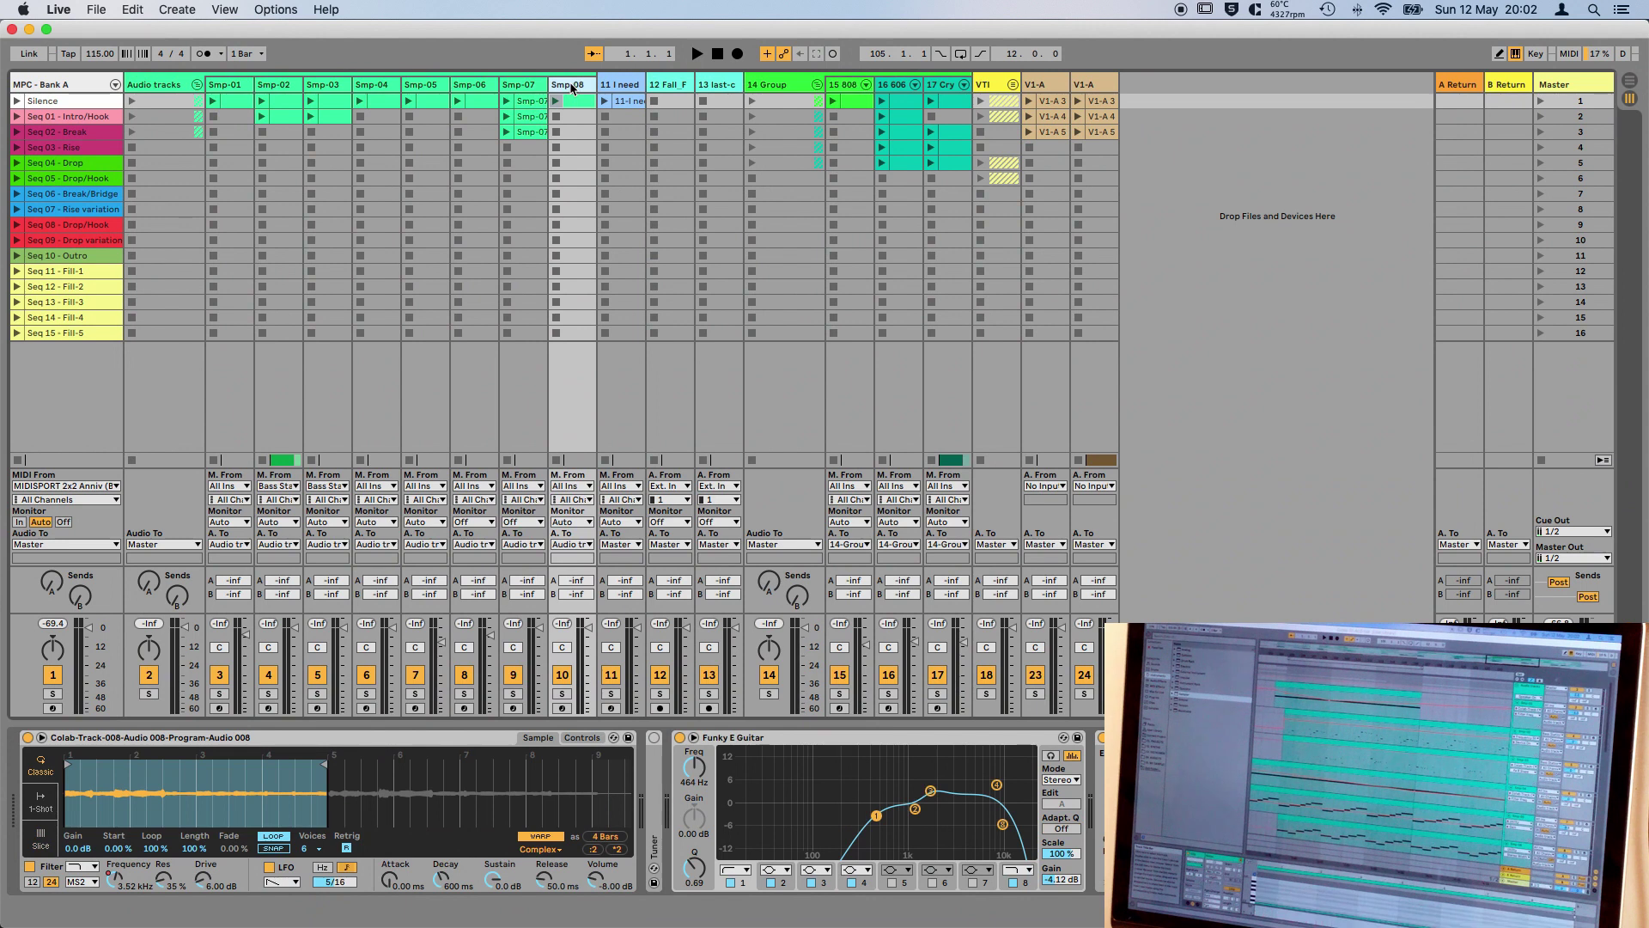
Step: Review the devices from Smp-07 back to Smp-01, examining the expanded slice waveform of Smp-03
click(519, 86)
click(456, 85)
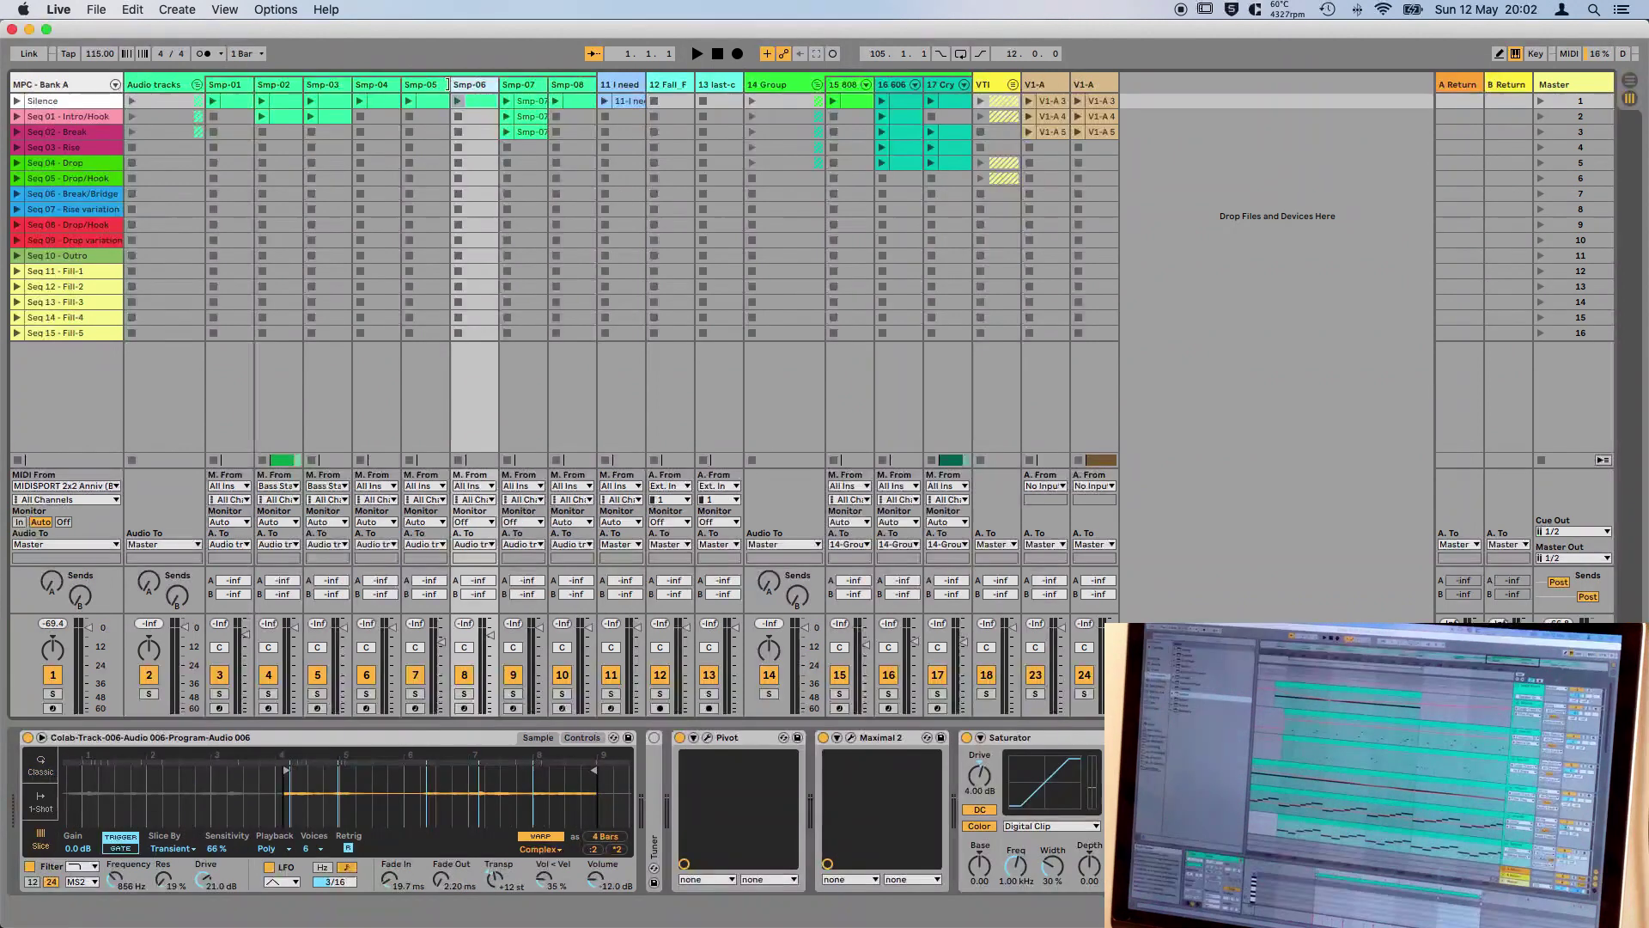
click(432, 86)
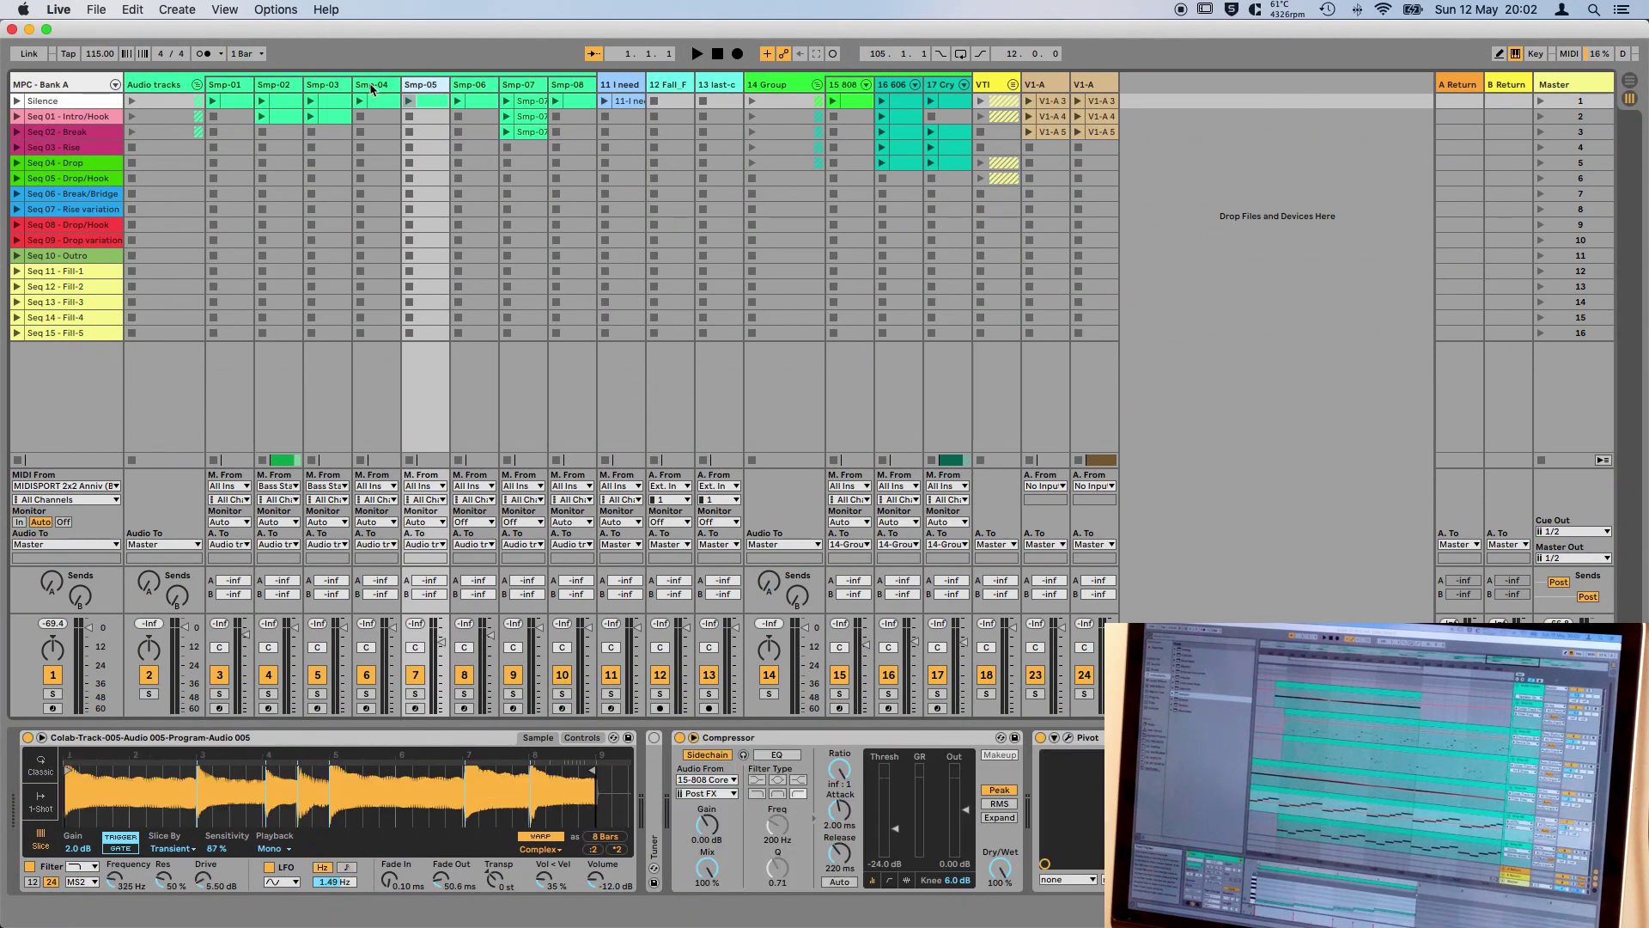
click(323, 85)
click(41, 738)
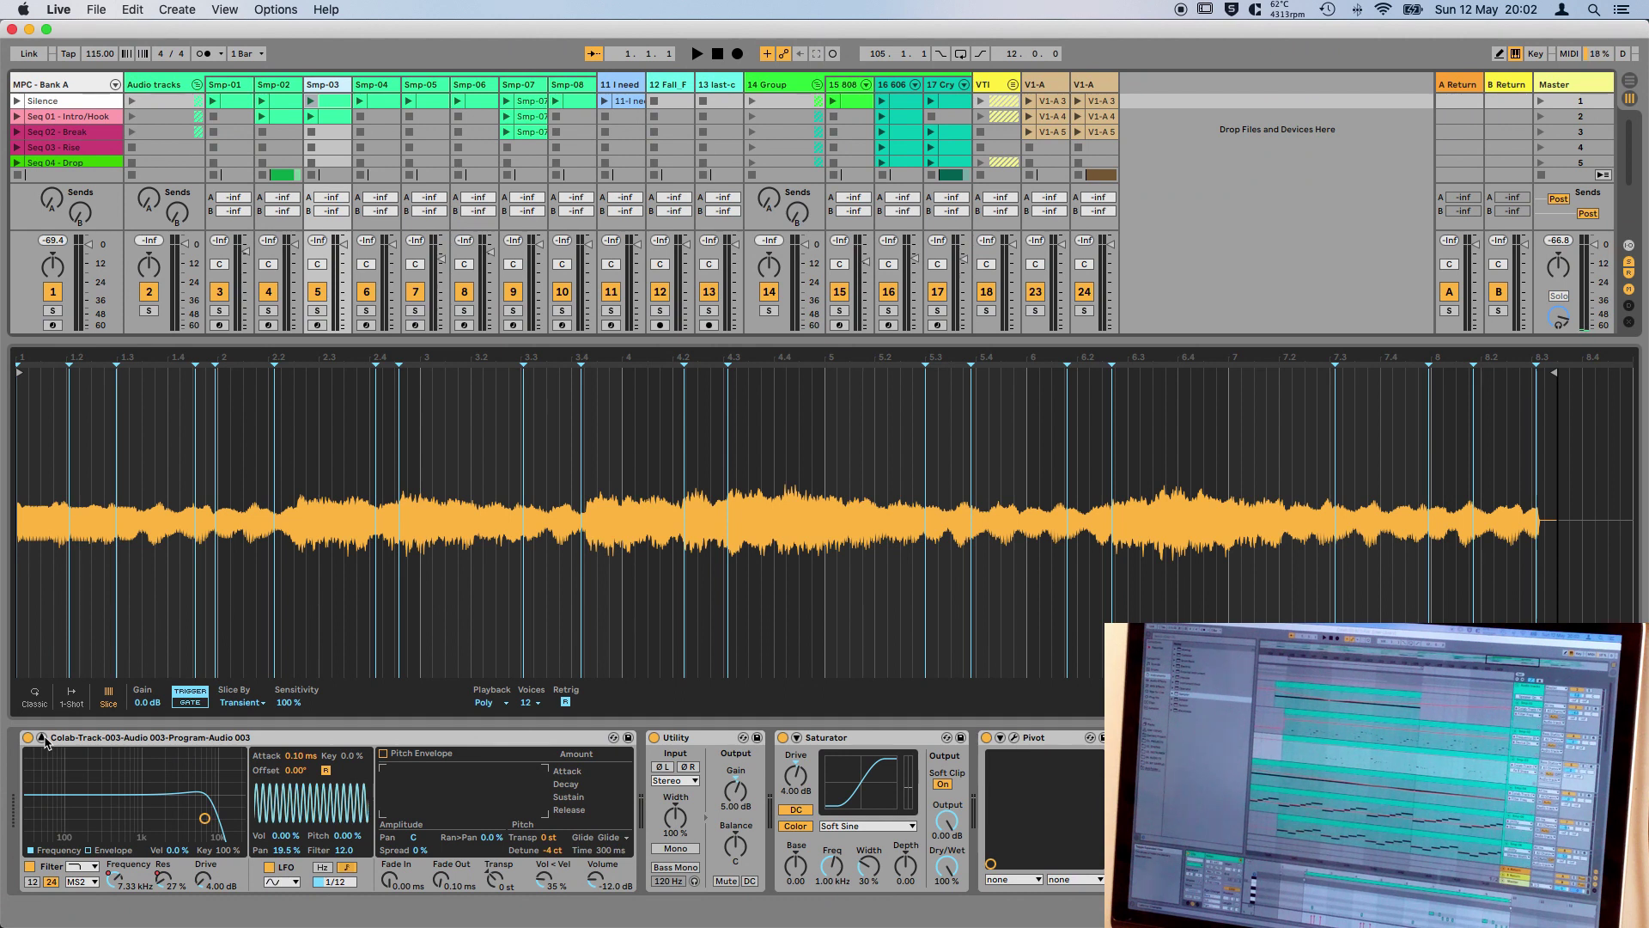
click(42, 738)
click(291, 90)
click(227, 85)
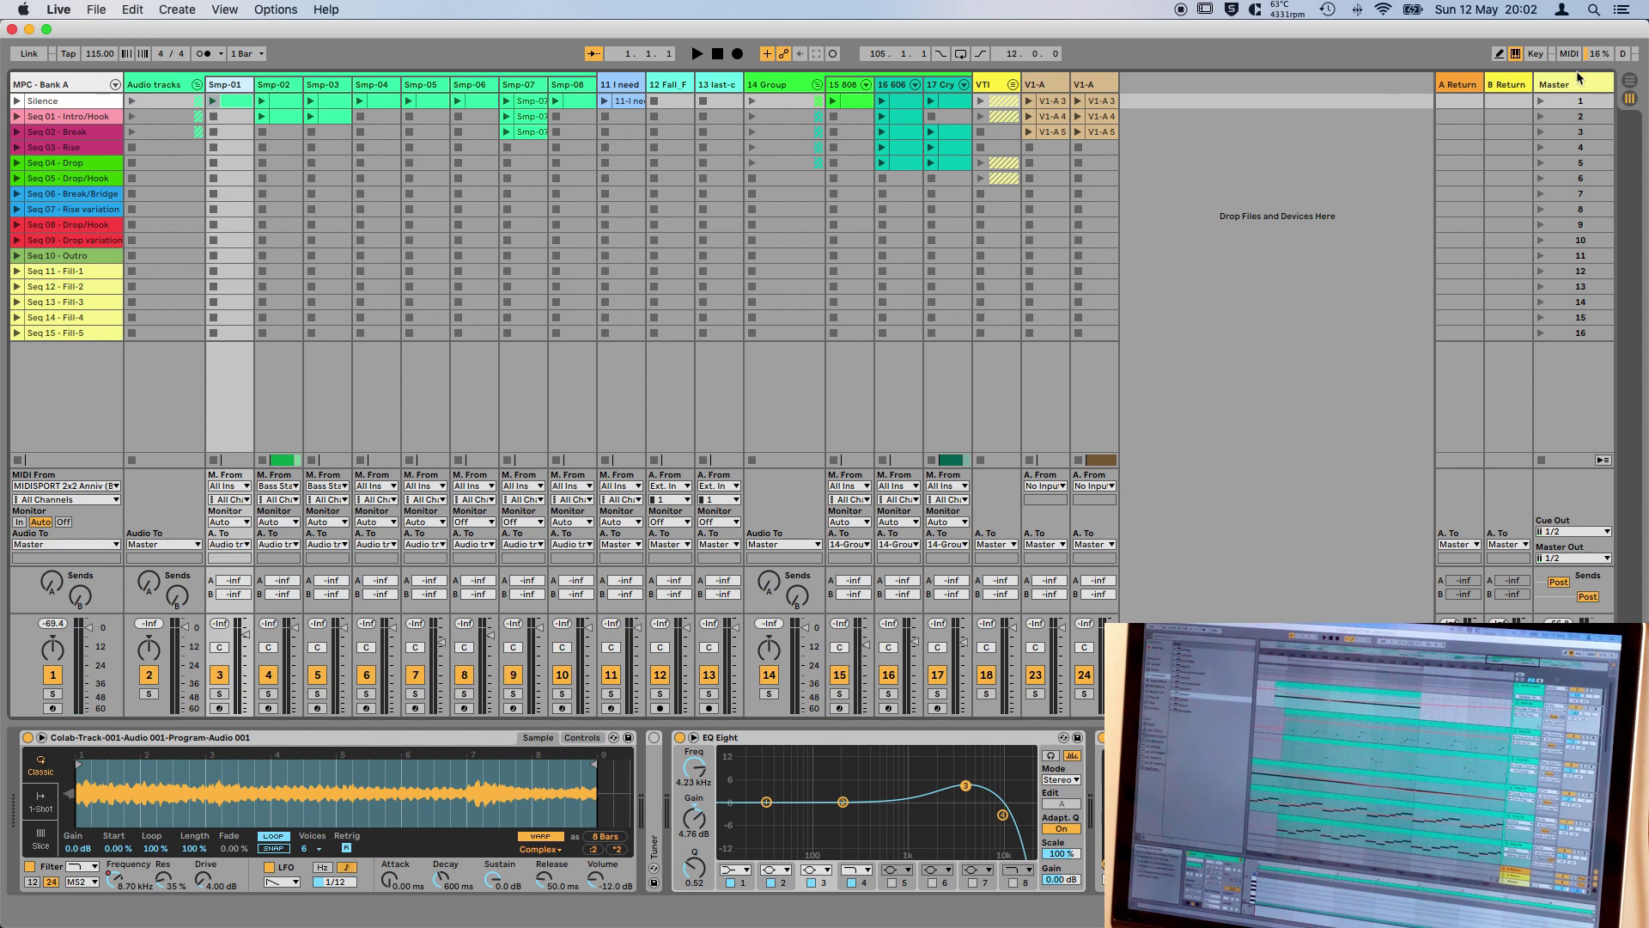
Step: Open the Arrangement view and examine the Smp tracks from the beginning of the timeline
click(1630, 85)
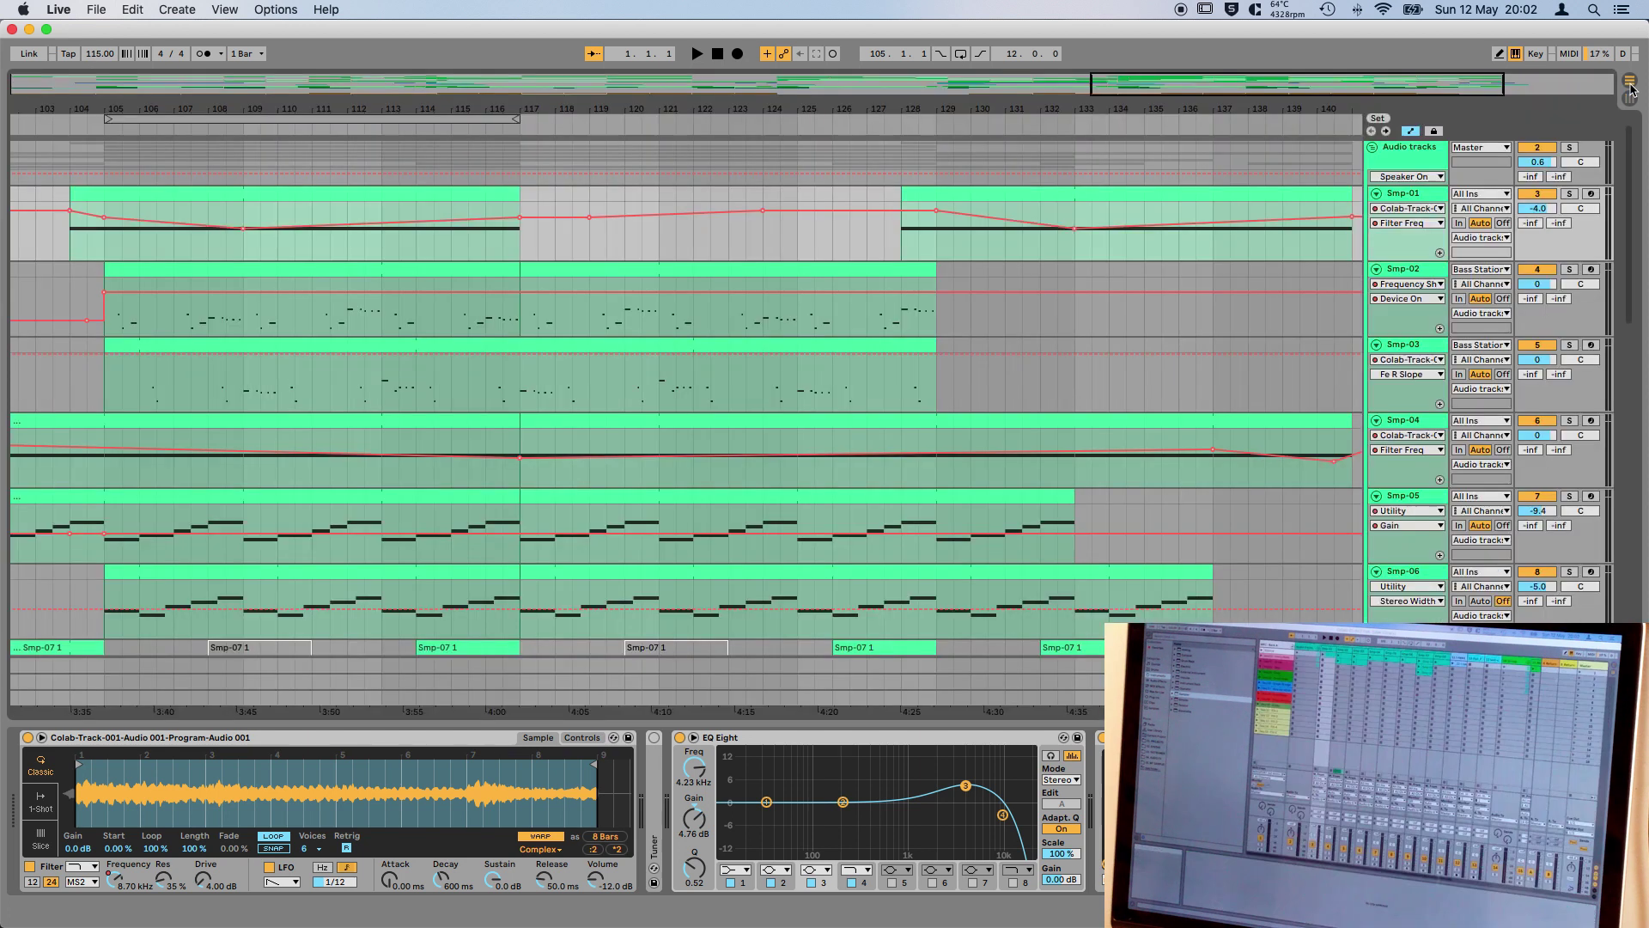
scroll(509, 165, left, 10)
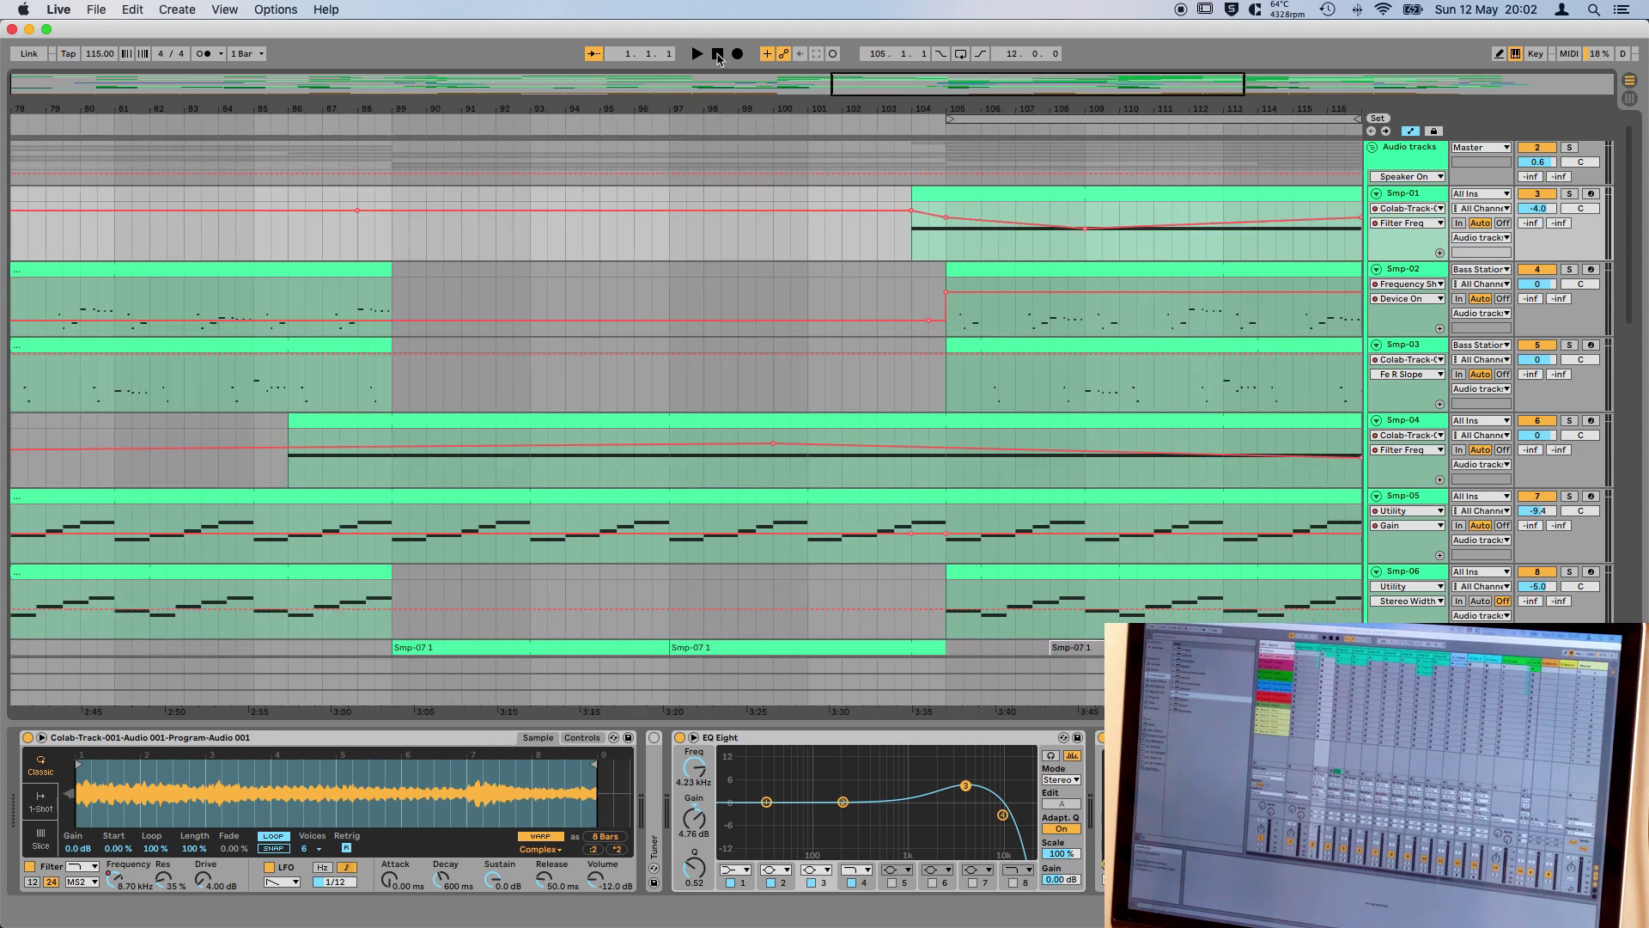
scroll(661, 217, left, 20)
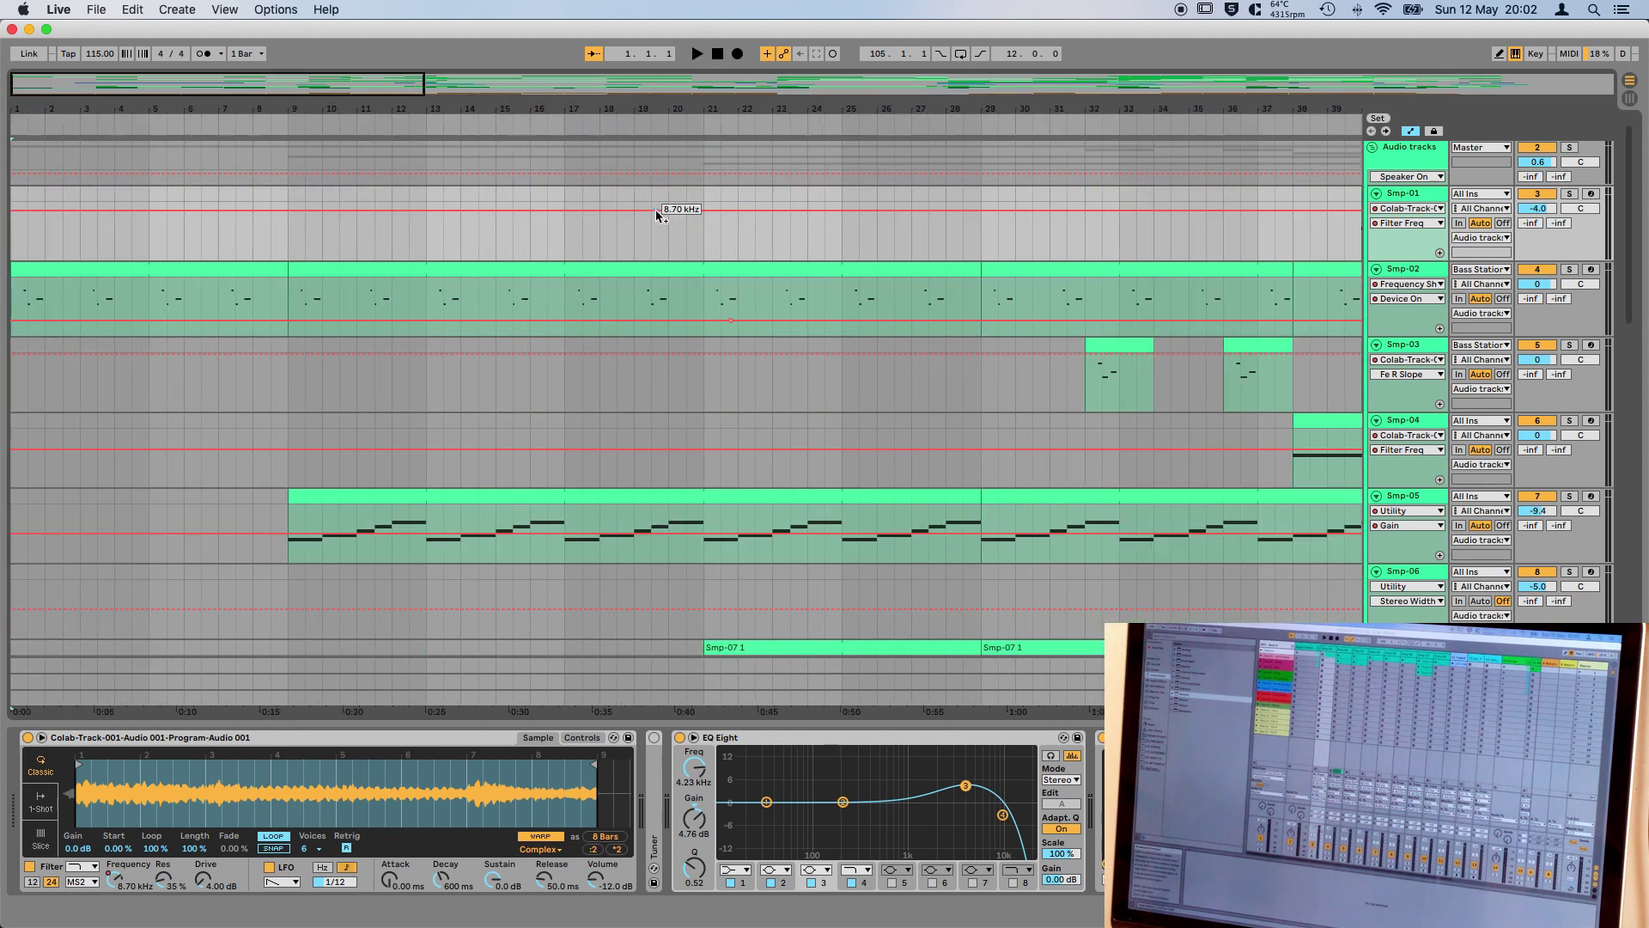
scroll(674, 239, up, 1)
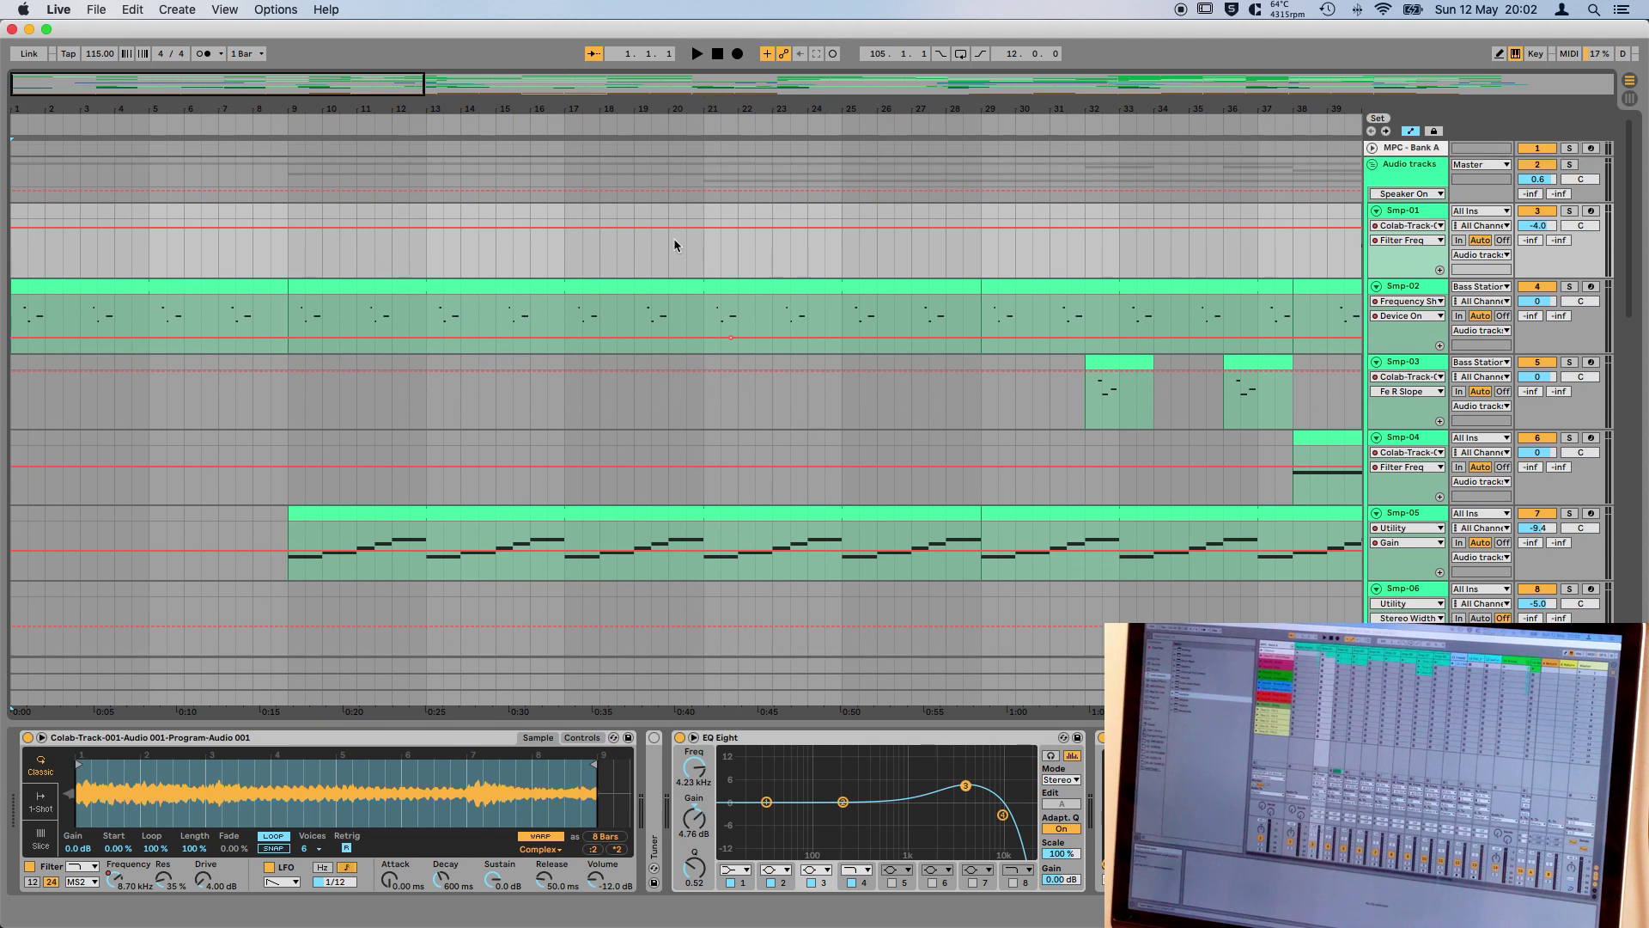
Step: Play the arrangement from the start and examine the drum group and V1-A tracks during the intro
click(697, 54)
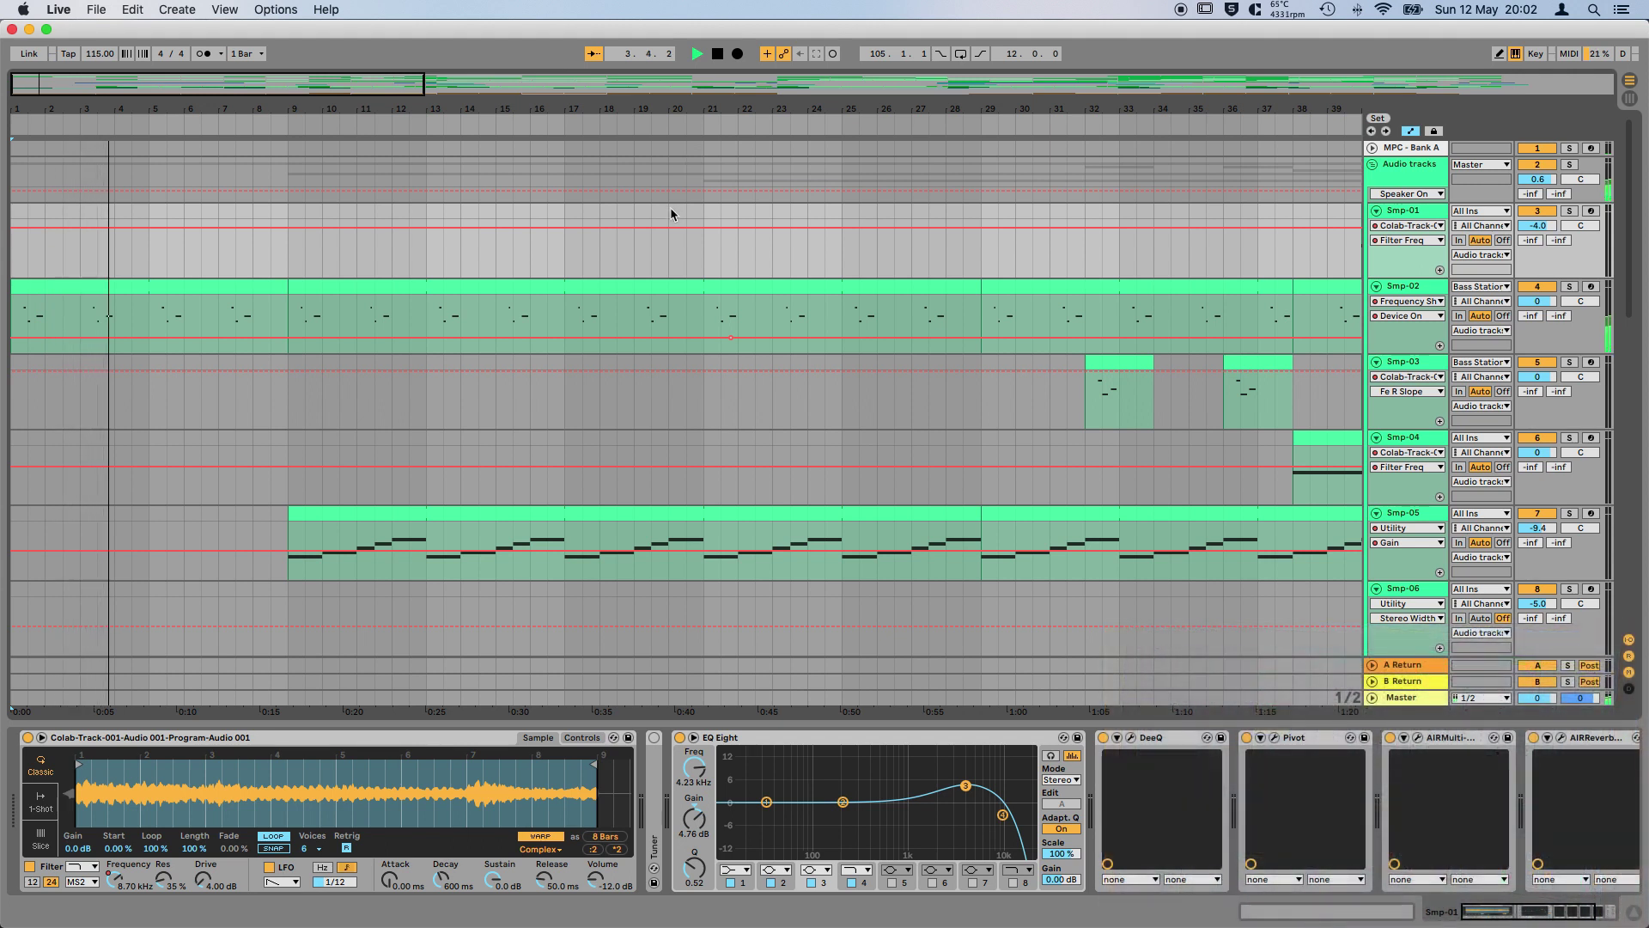
scroll(671, 214, down, 10)
scroll(671, 214, down, 10)
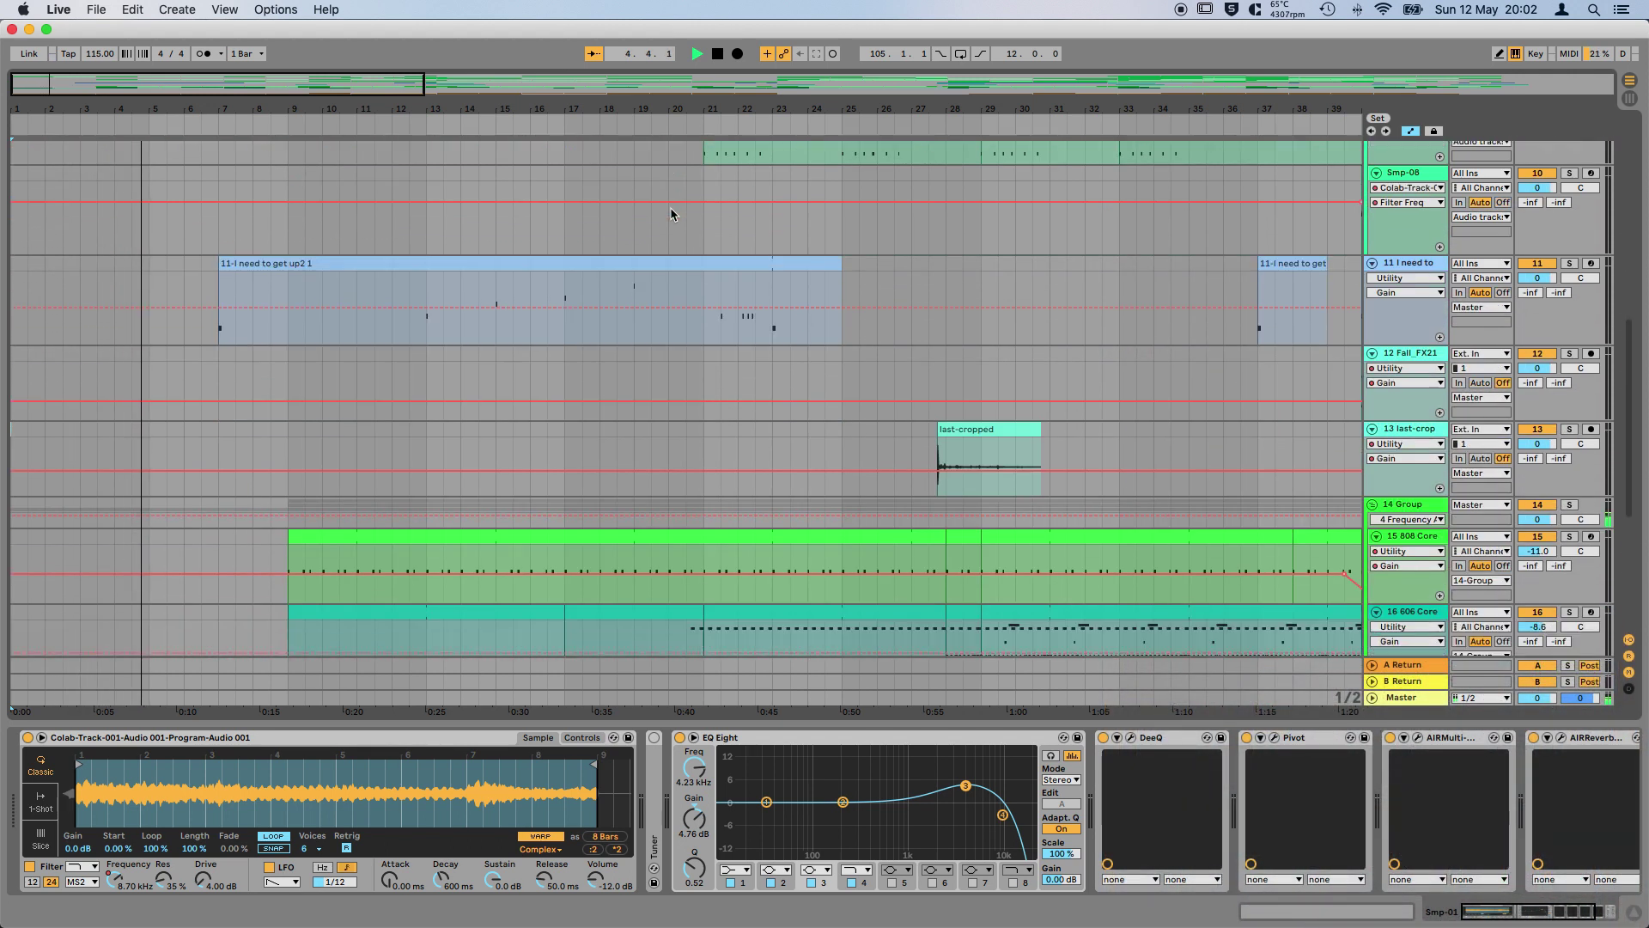
scroll(671, 214, down, 3)
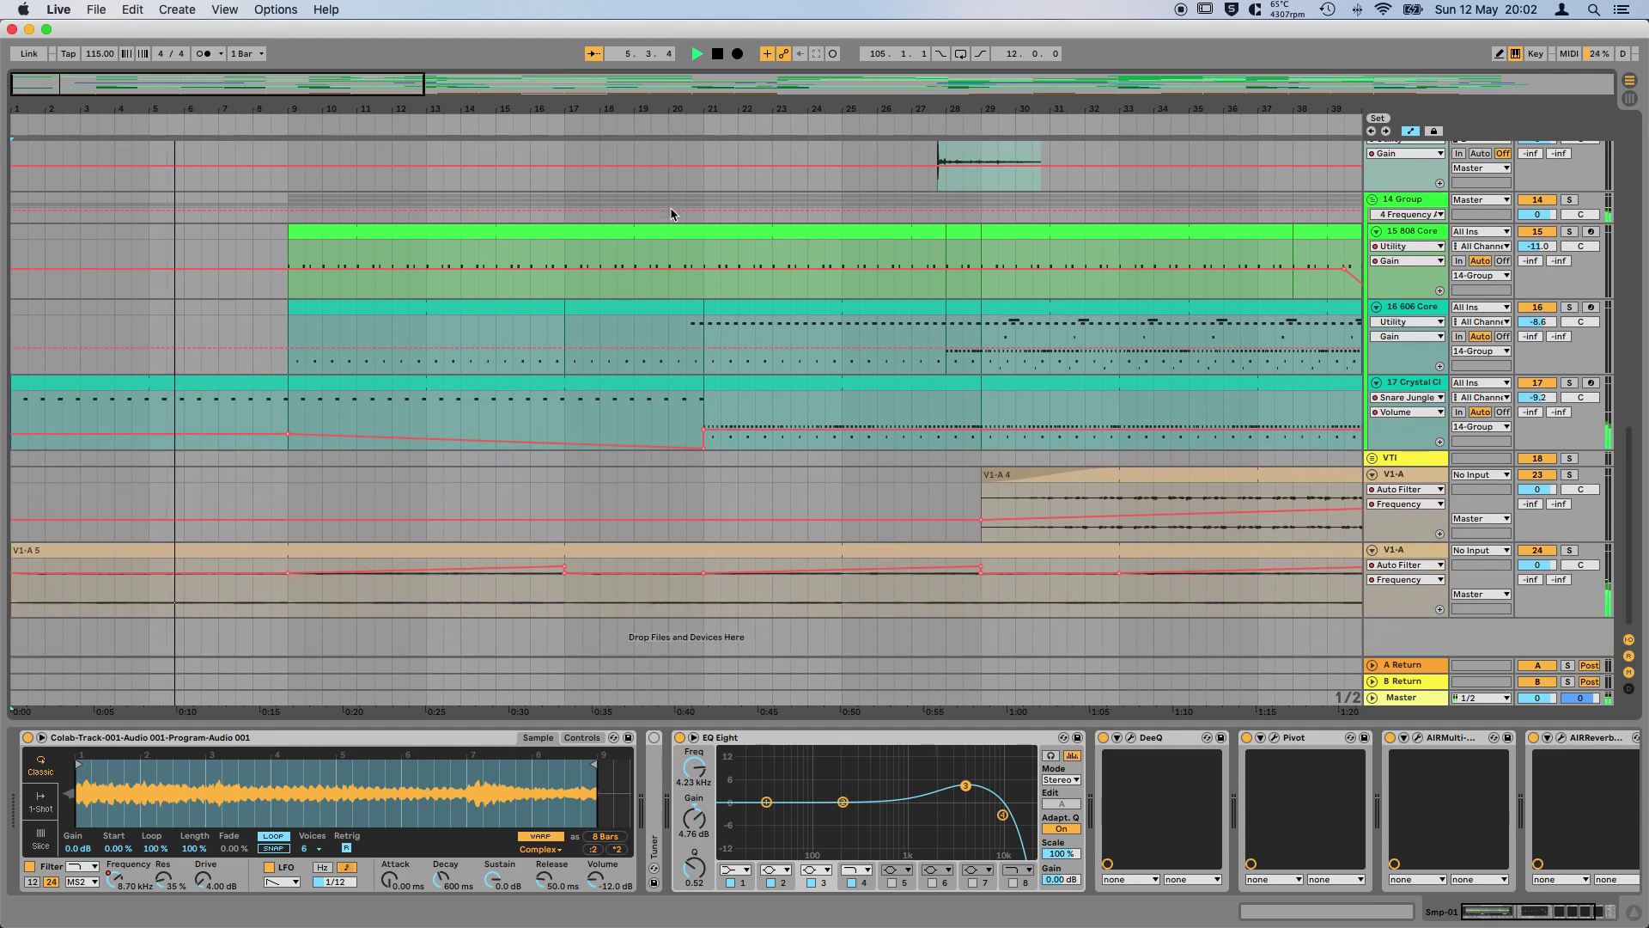
scroll(671, 214, up, 2)
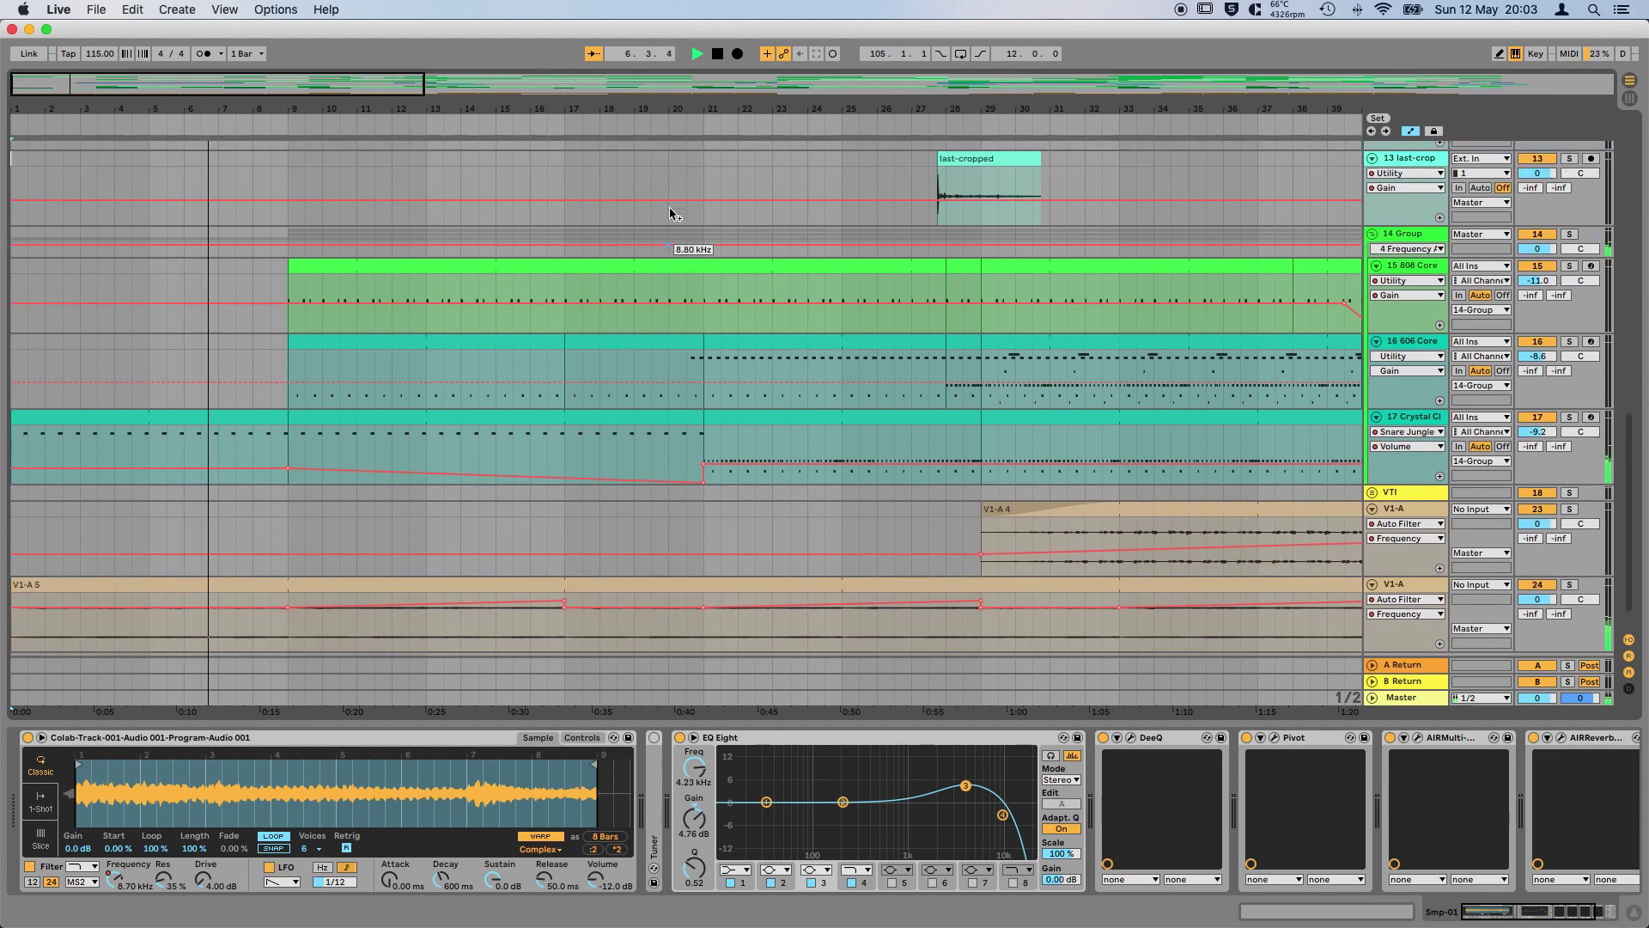
scroll(671, 214, down, 3)
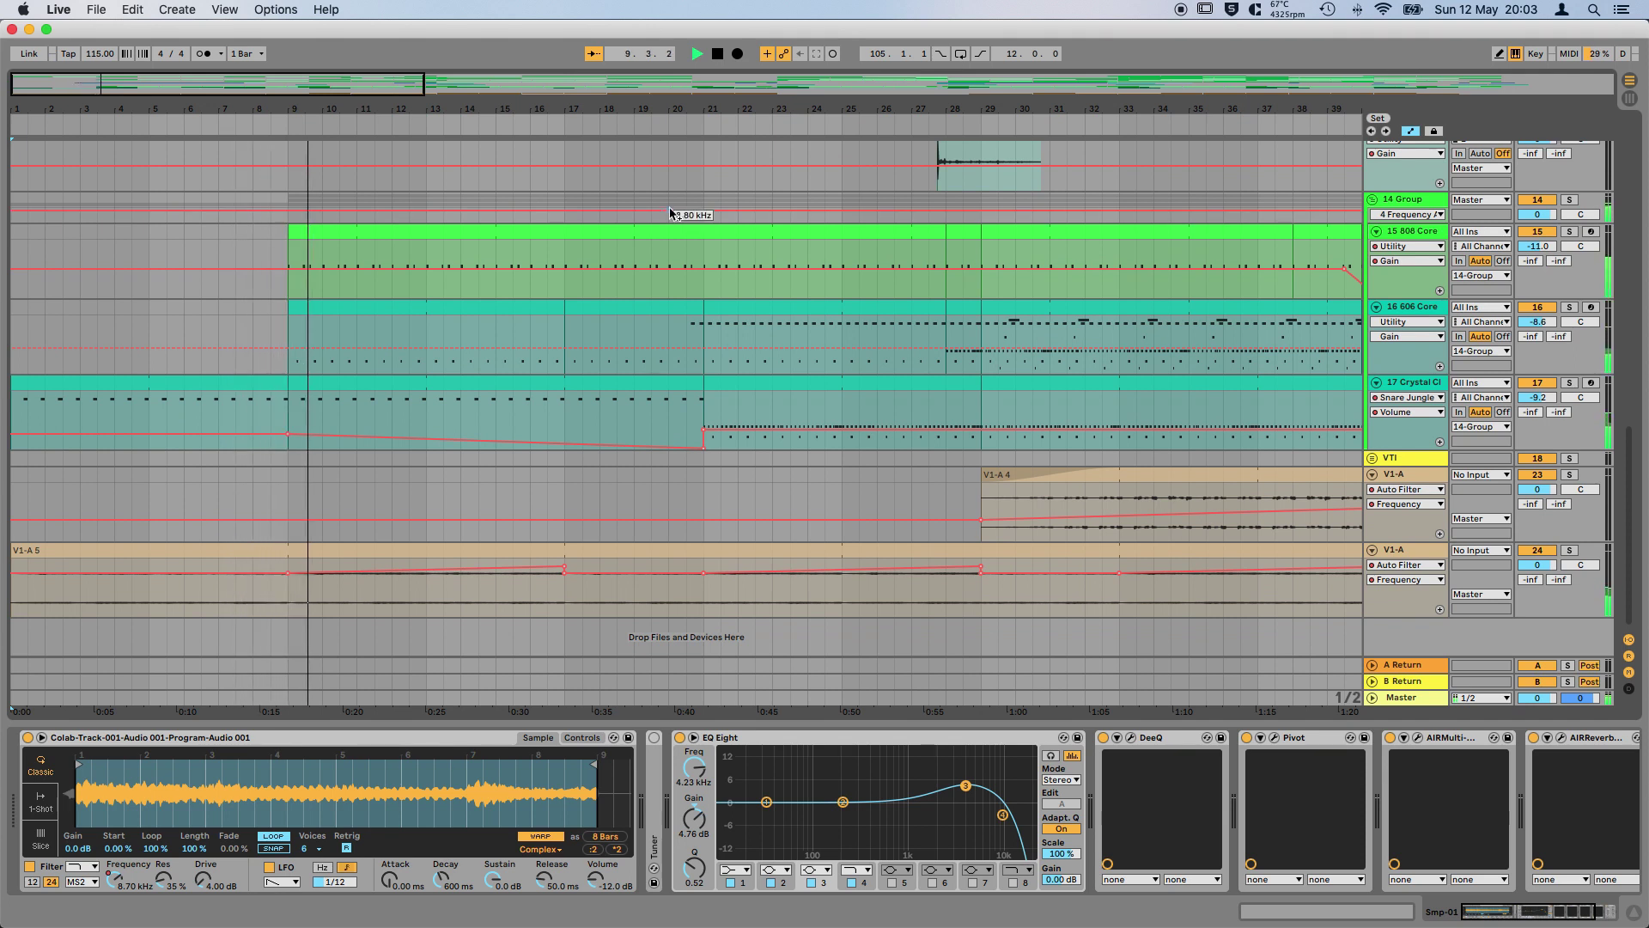
Step: Review the tracks from the drum group back up to Smp-04, including the last-cropped, 11-I need to get up2 and Smp-07 clips
scroll(671, 212, up, 4)
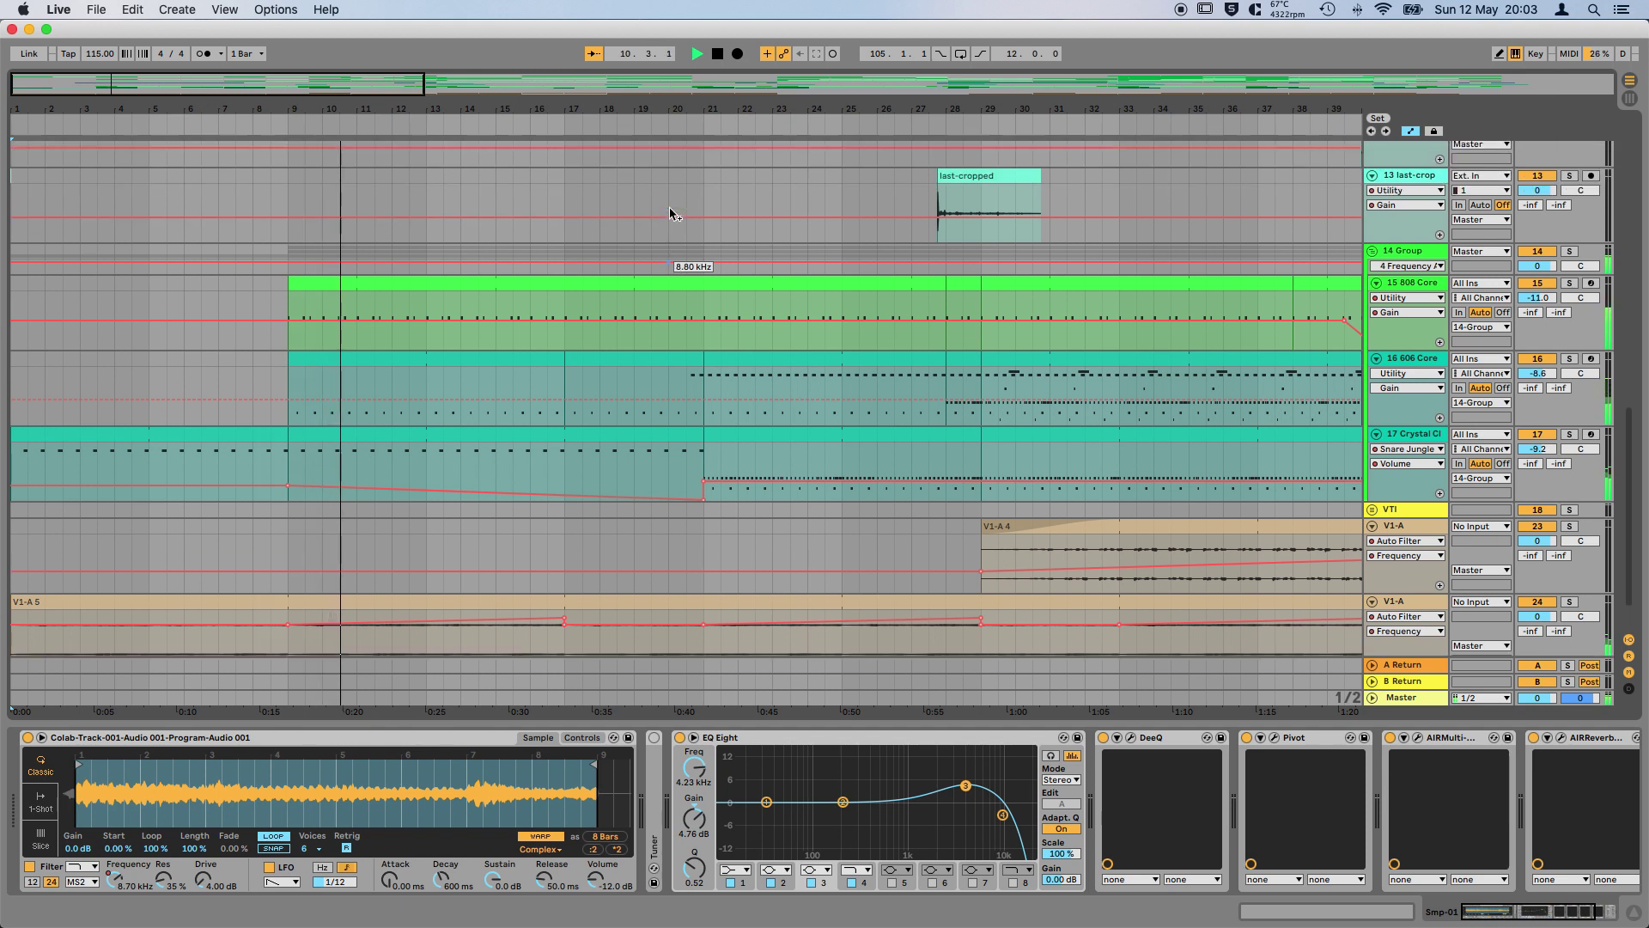
scroll(670, 213, up, 3)
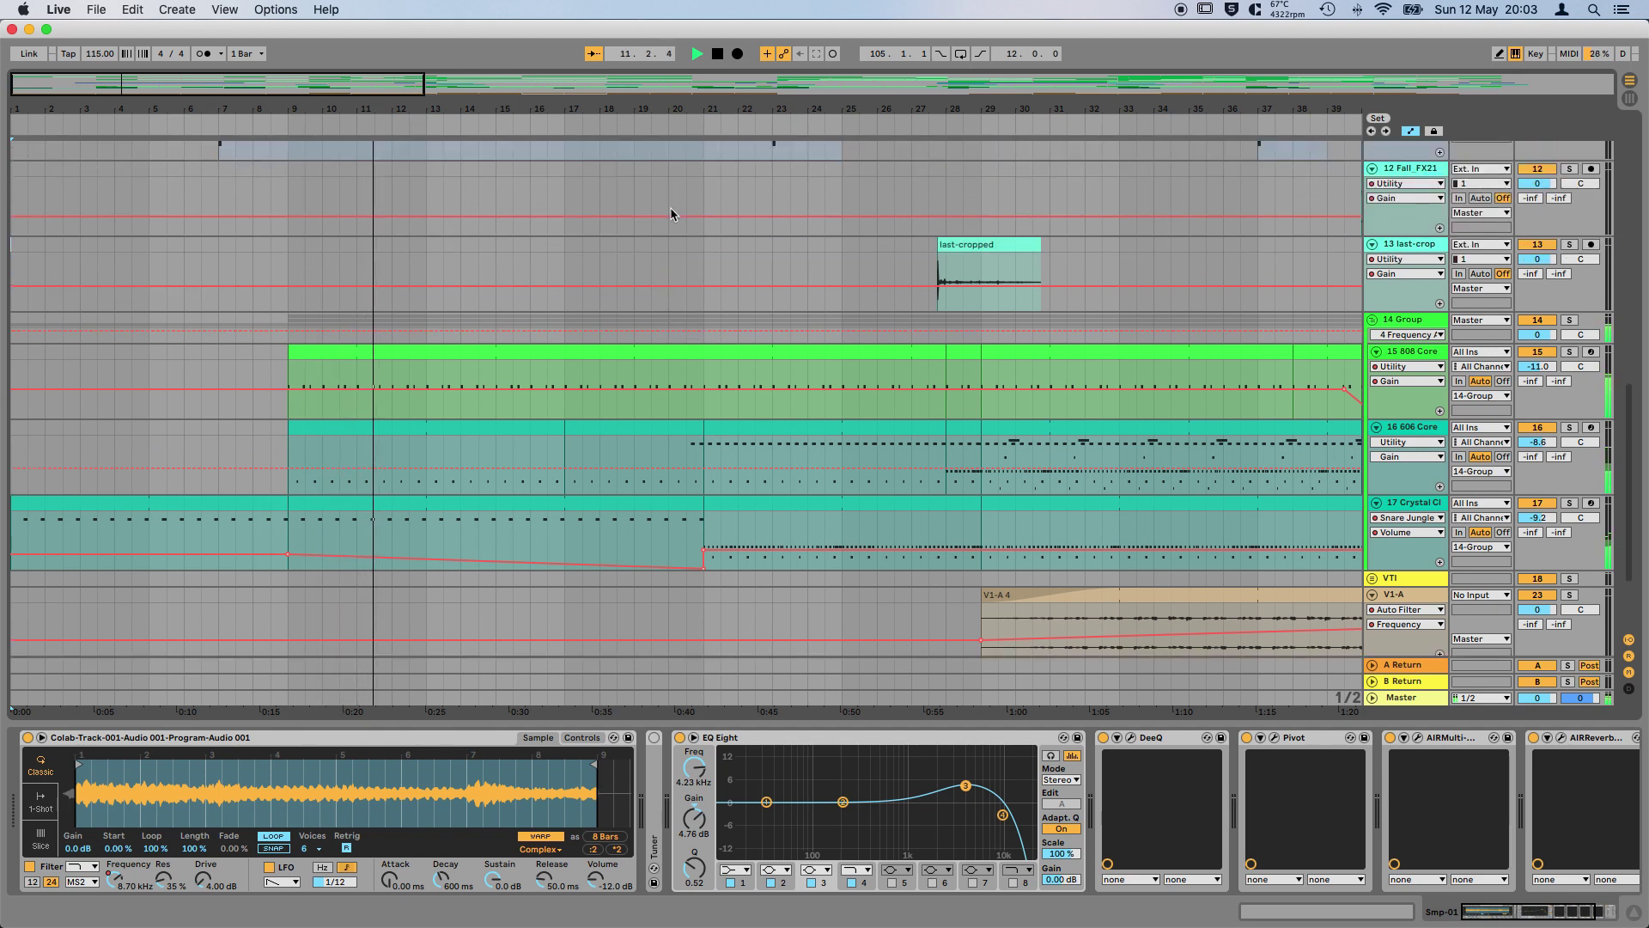
scroll(671, 214, up, 5)
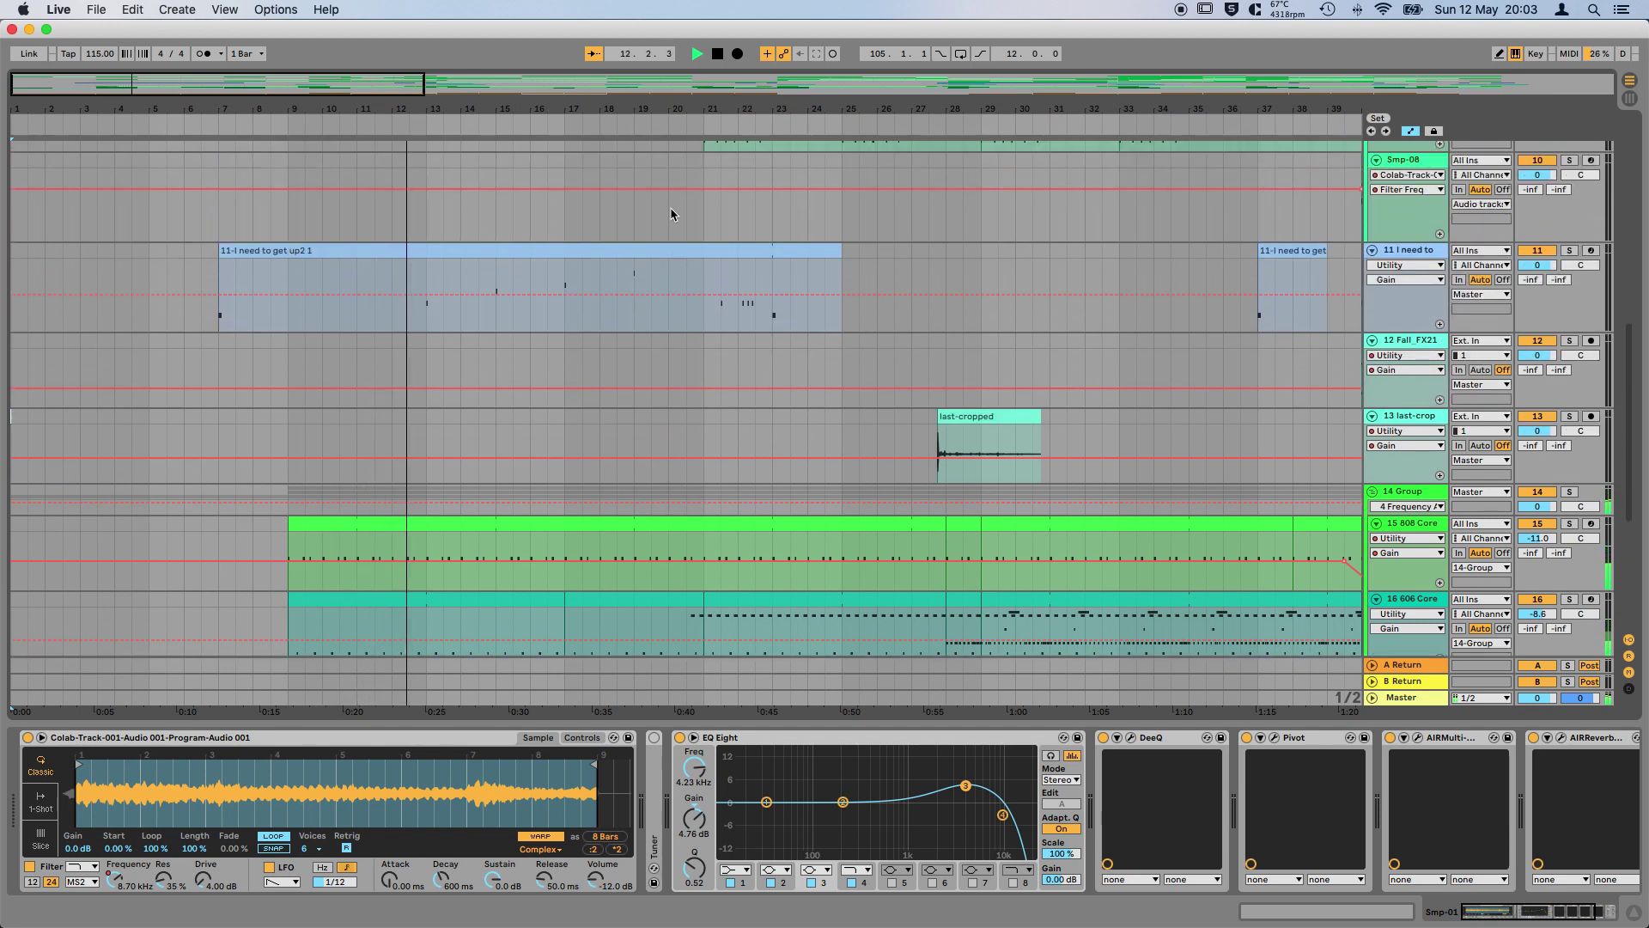
scroll(670, 214, up, 2)
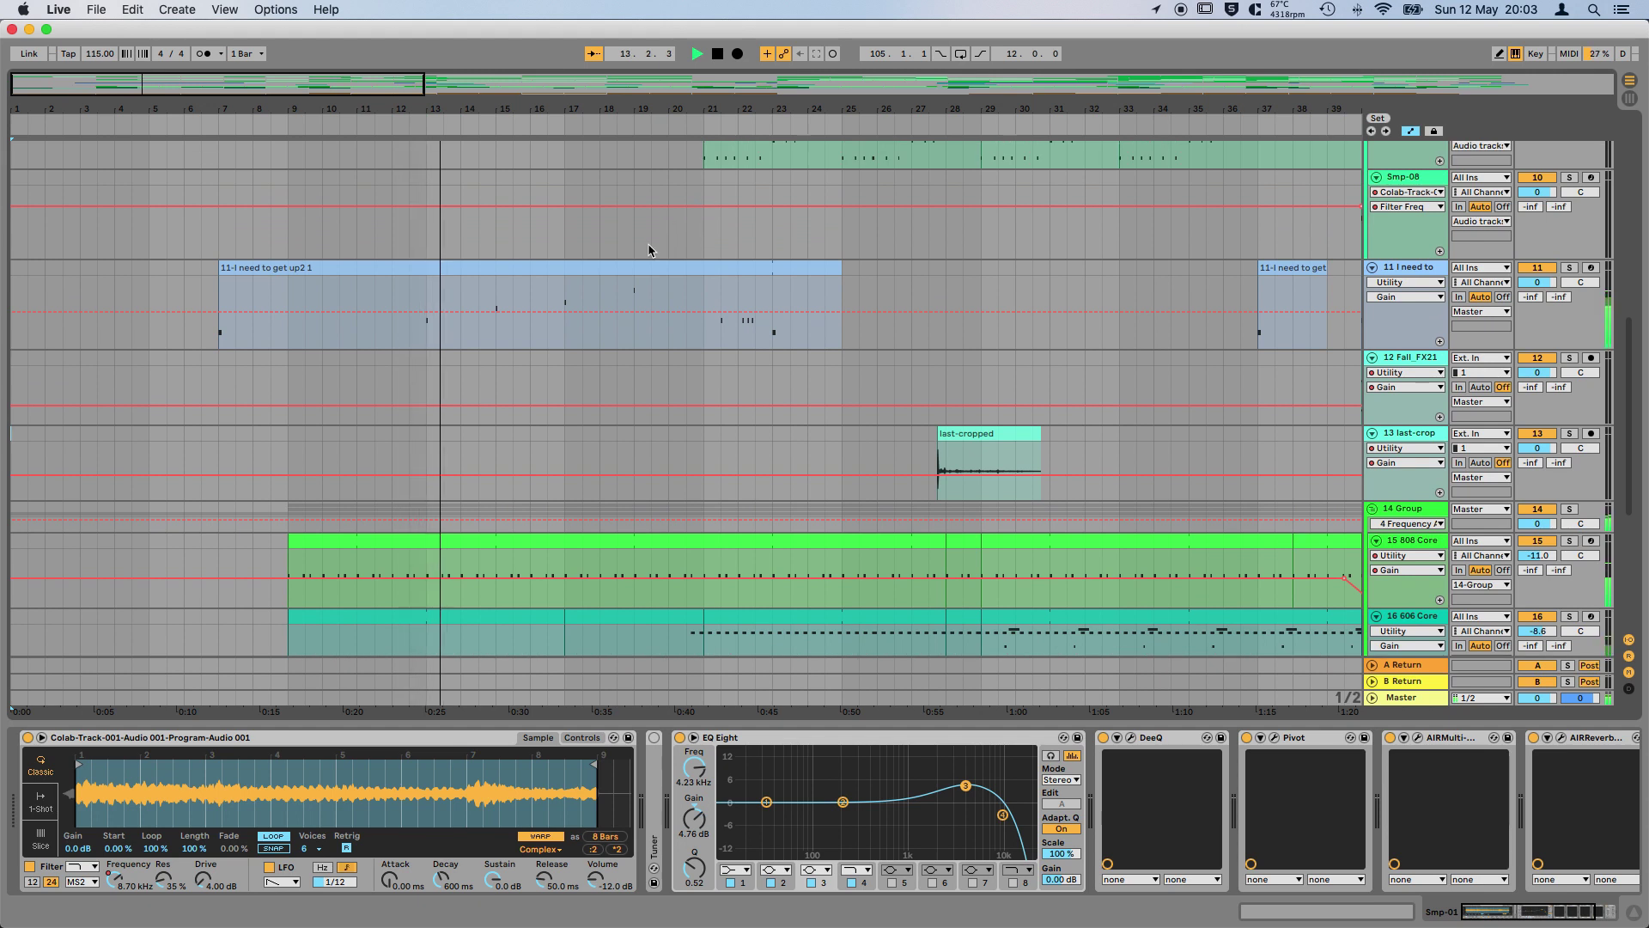
scroll(649, 250, up, 1)
scroll(648, 250, up, 3)
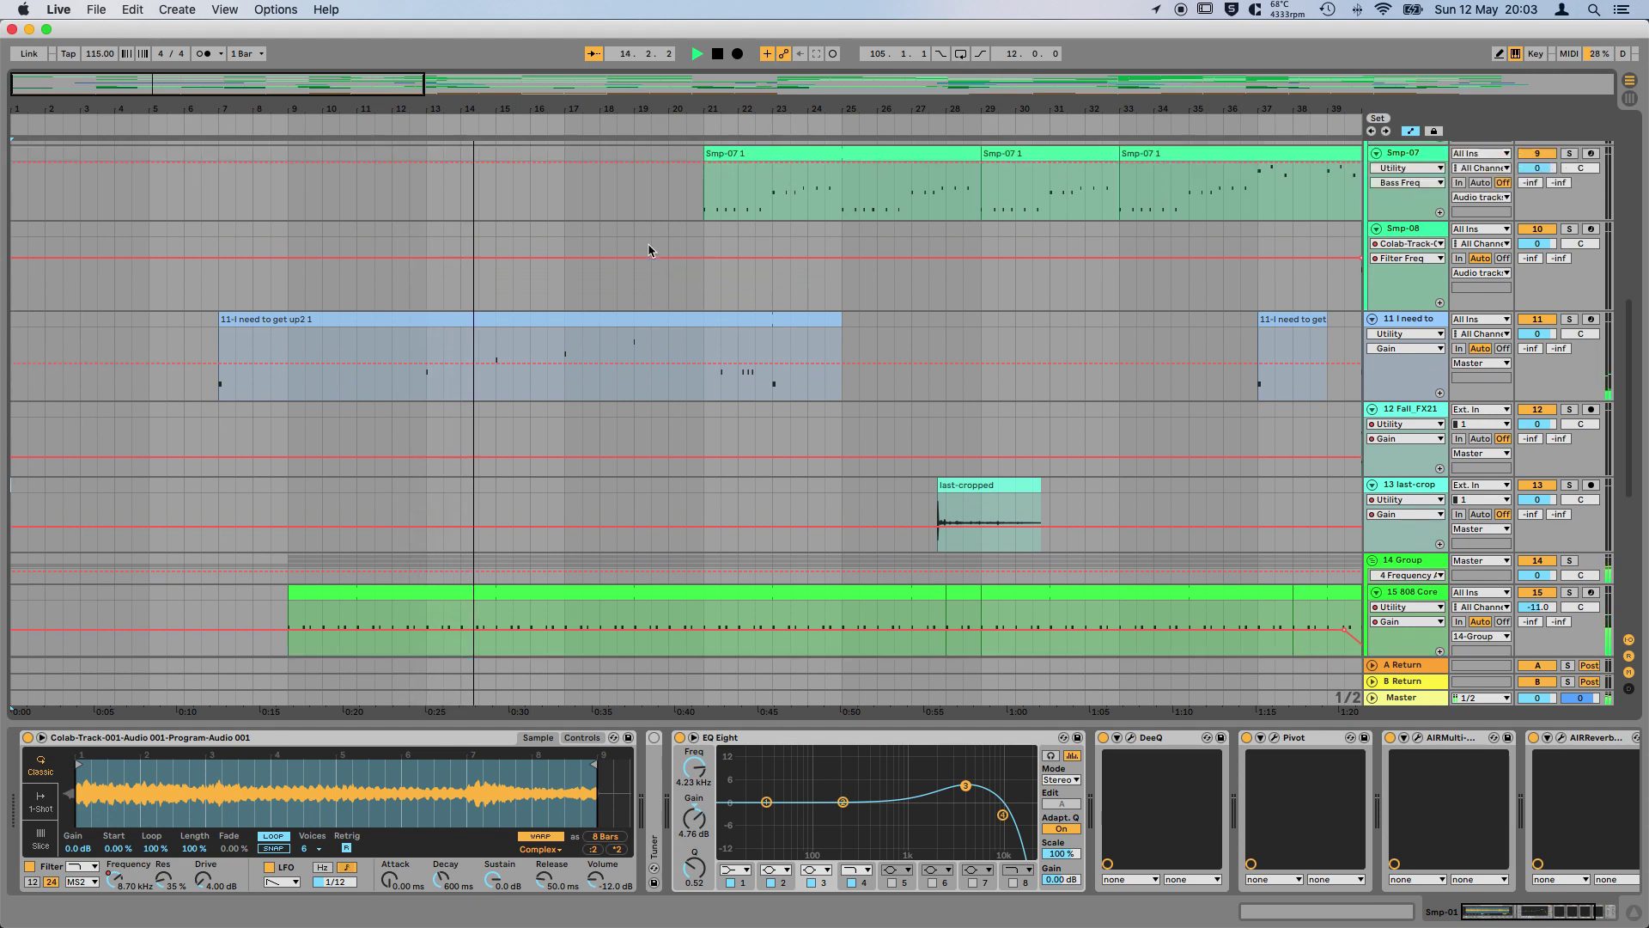
scroll(648, 244, up, 5)
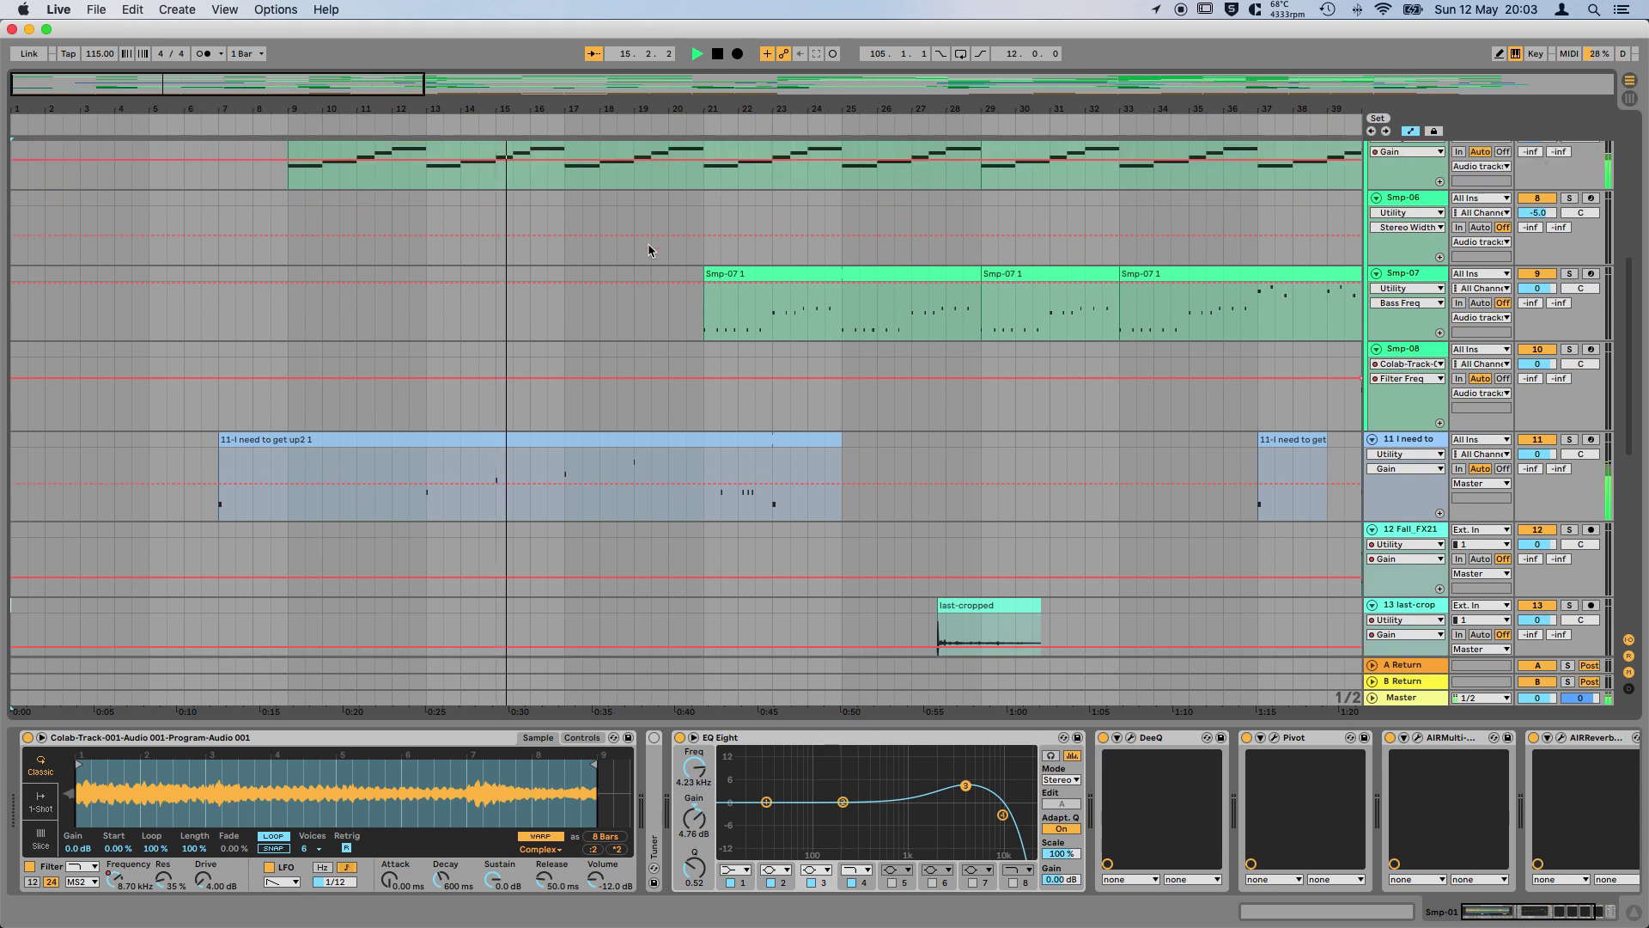
scroll(648, 245, up, 1)
scroll(648, 245, up, 1)
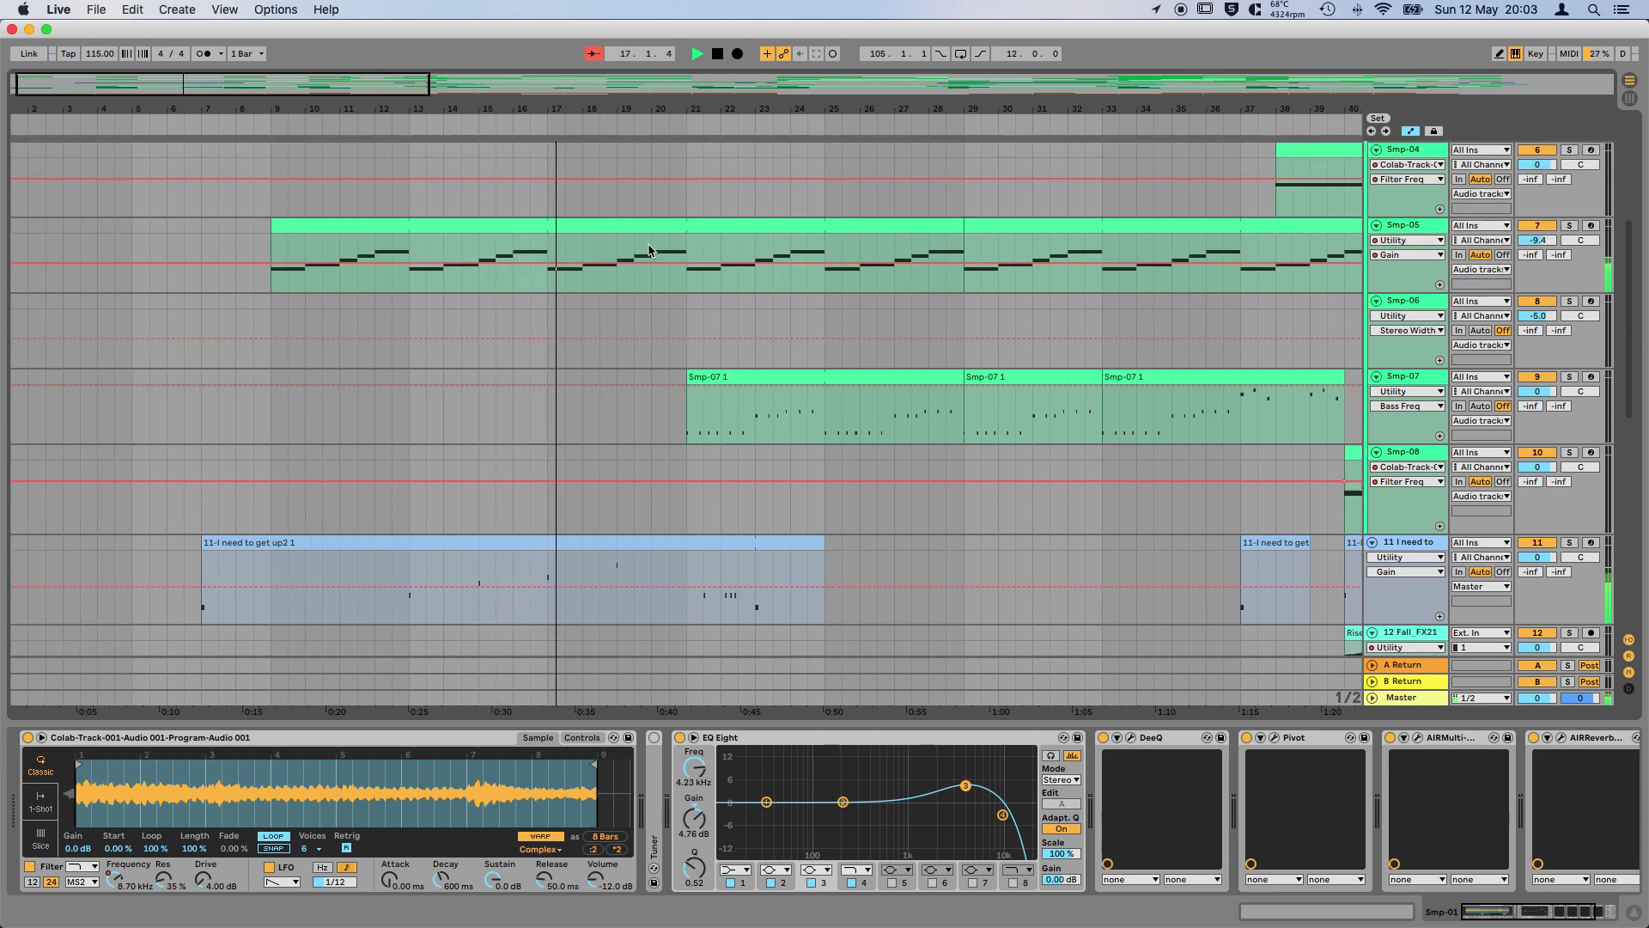
Step: Examine the 808, 606 and Crystal drum parts and the V1-A clips around bar 20 during playback
scroll(649, 250, down, 10)
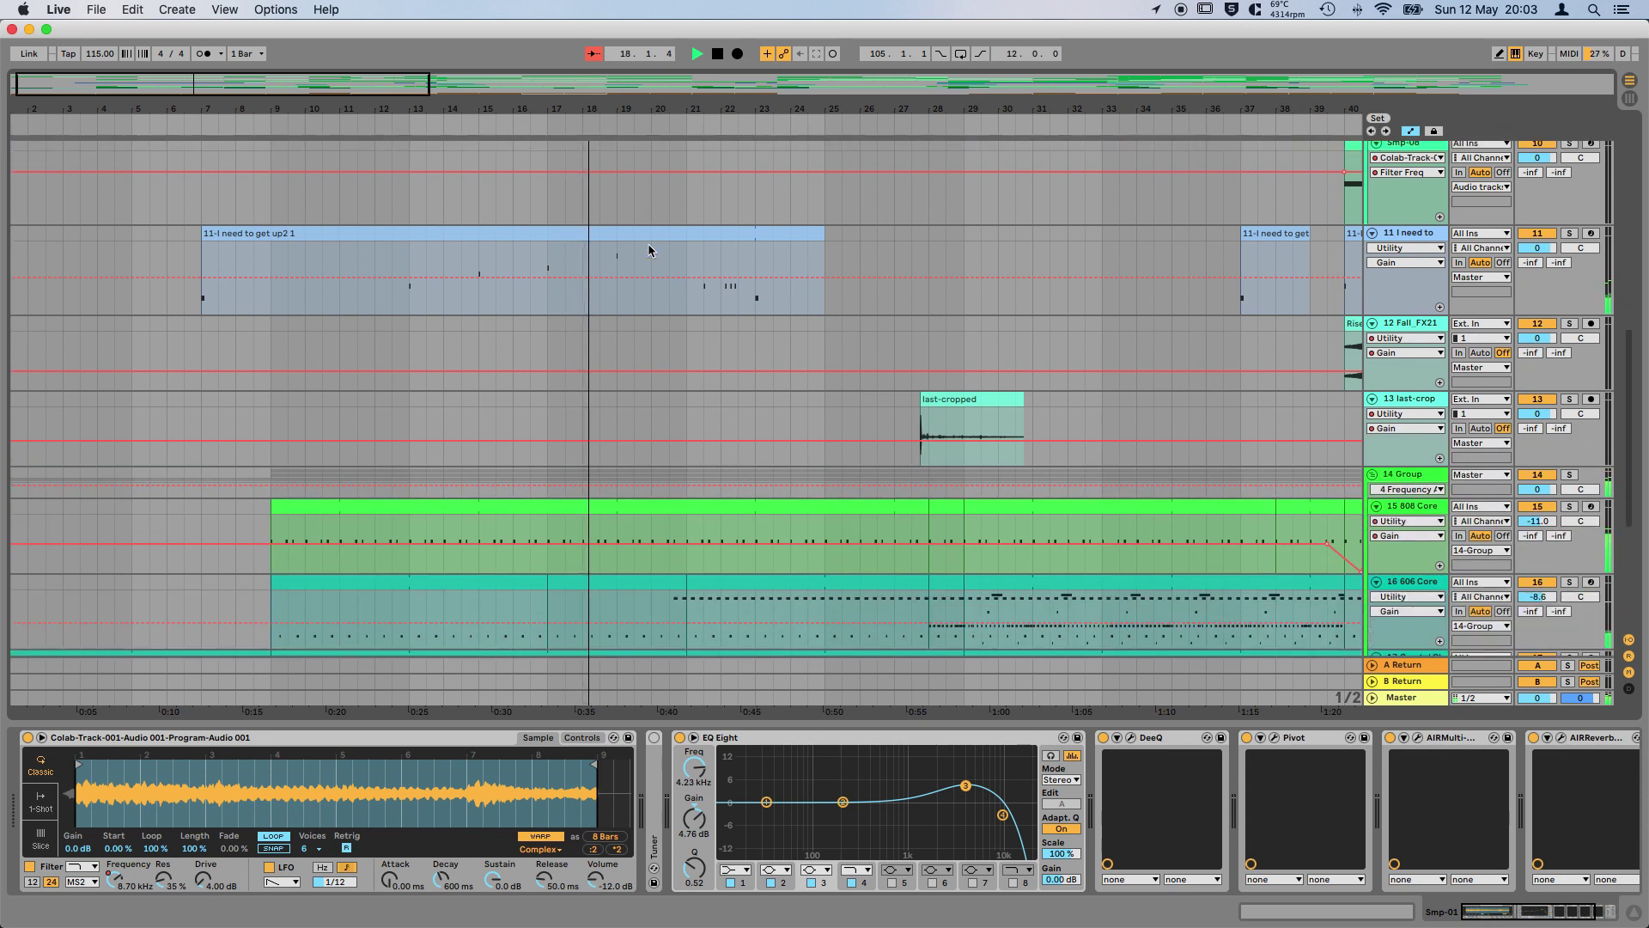
scroll(649, 250, down, 3)
scroll(648, 250, down, 3)
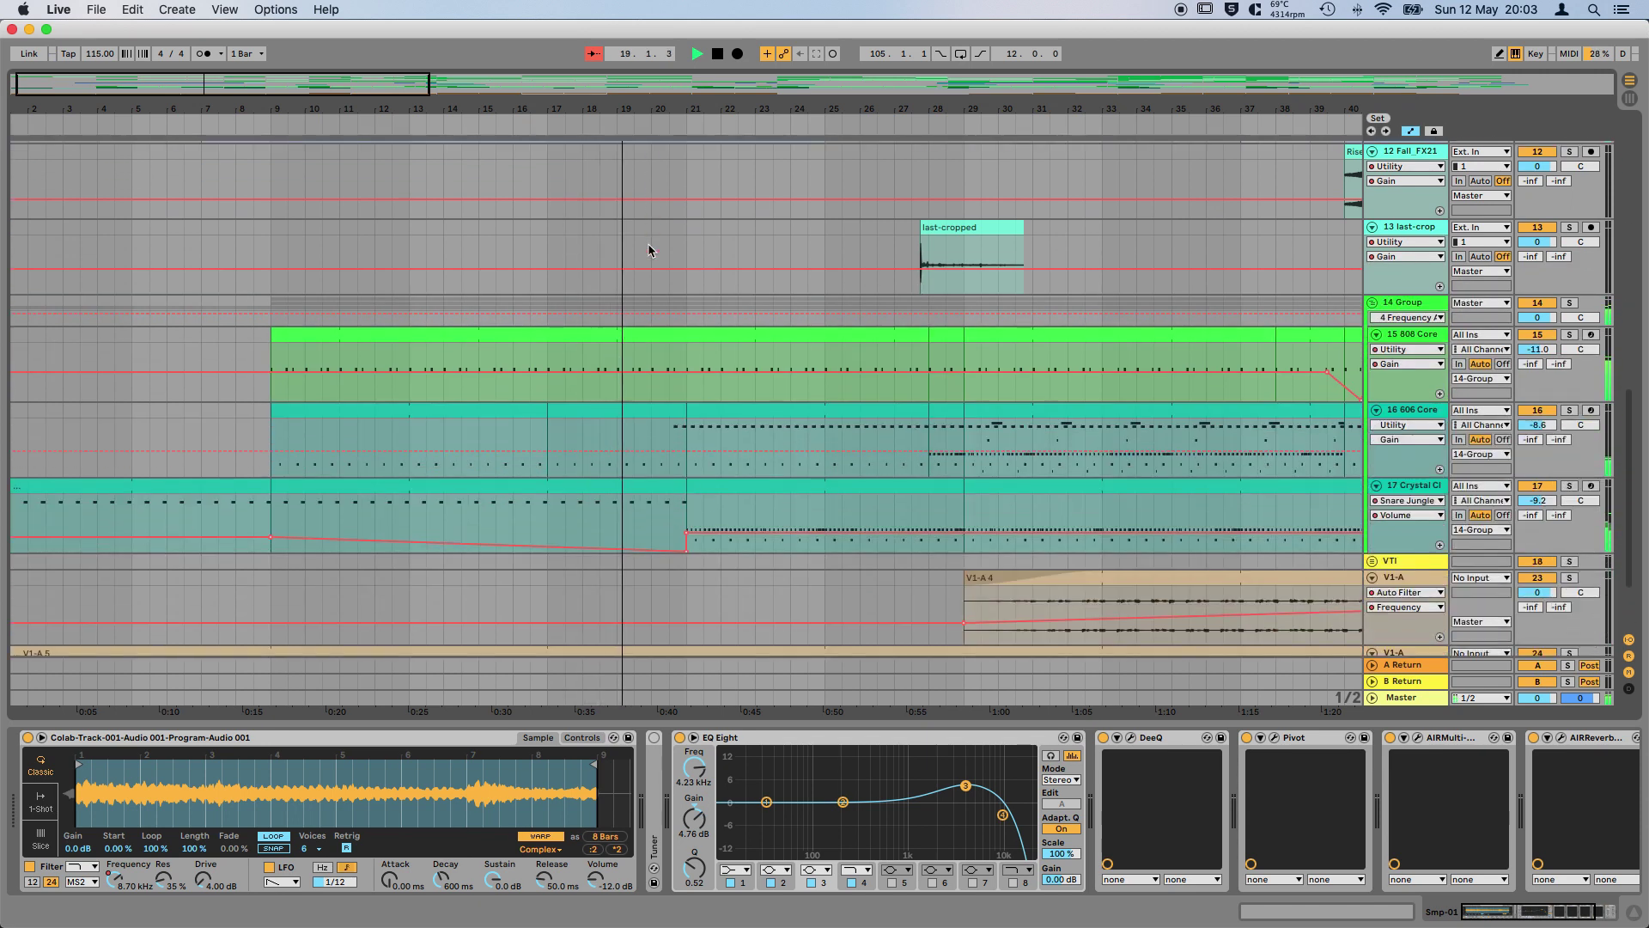
scroll(649, 250, down, 3)
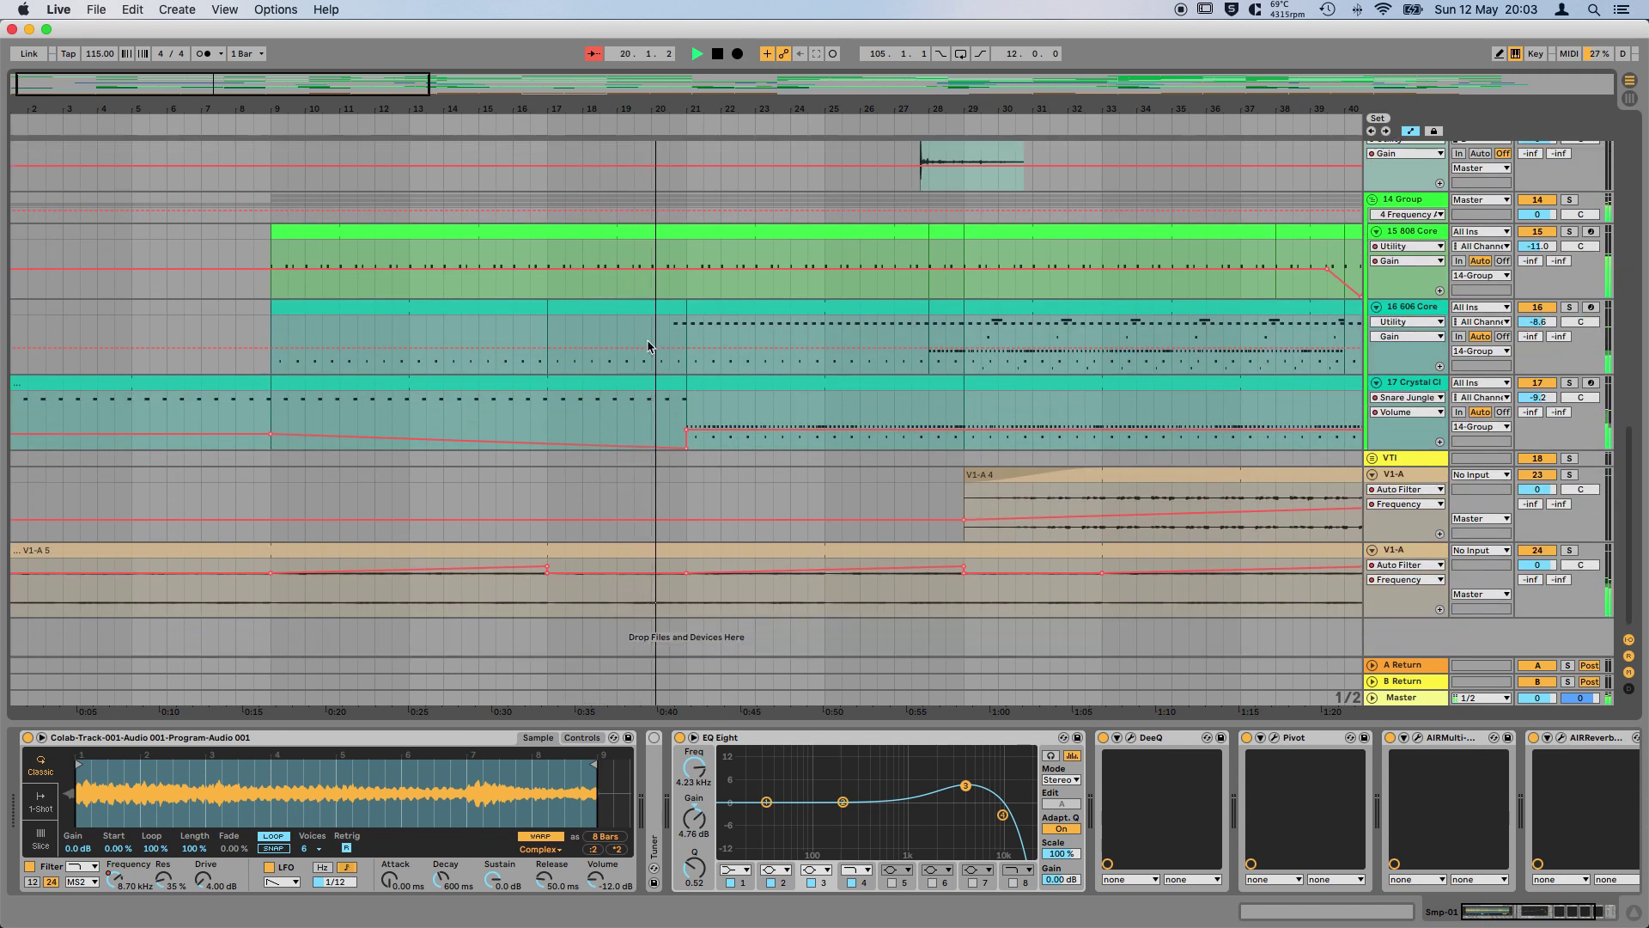
Step: Find the Smp-07 track and inspect its sliced sample and device chain during playback
scroll(649, 346, up, 8)
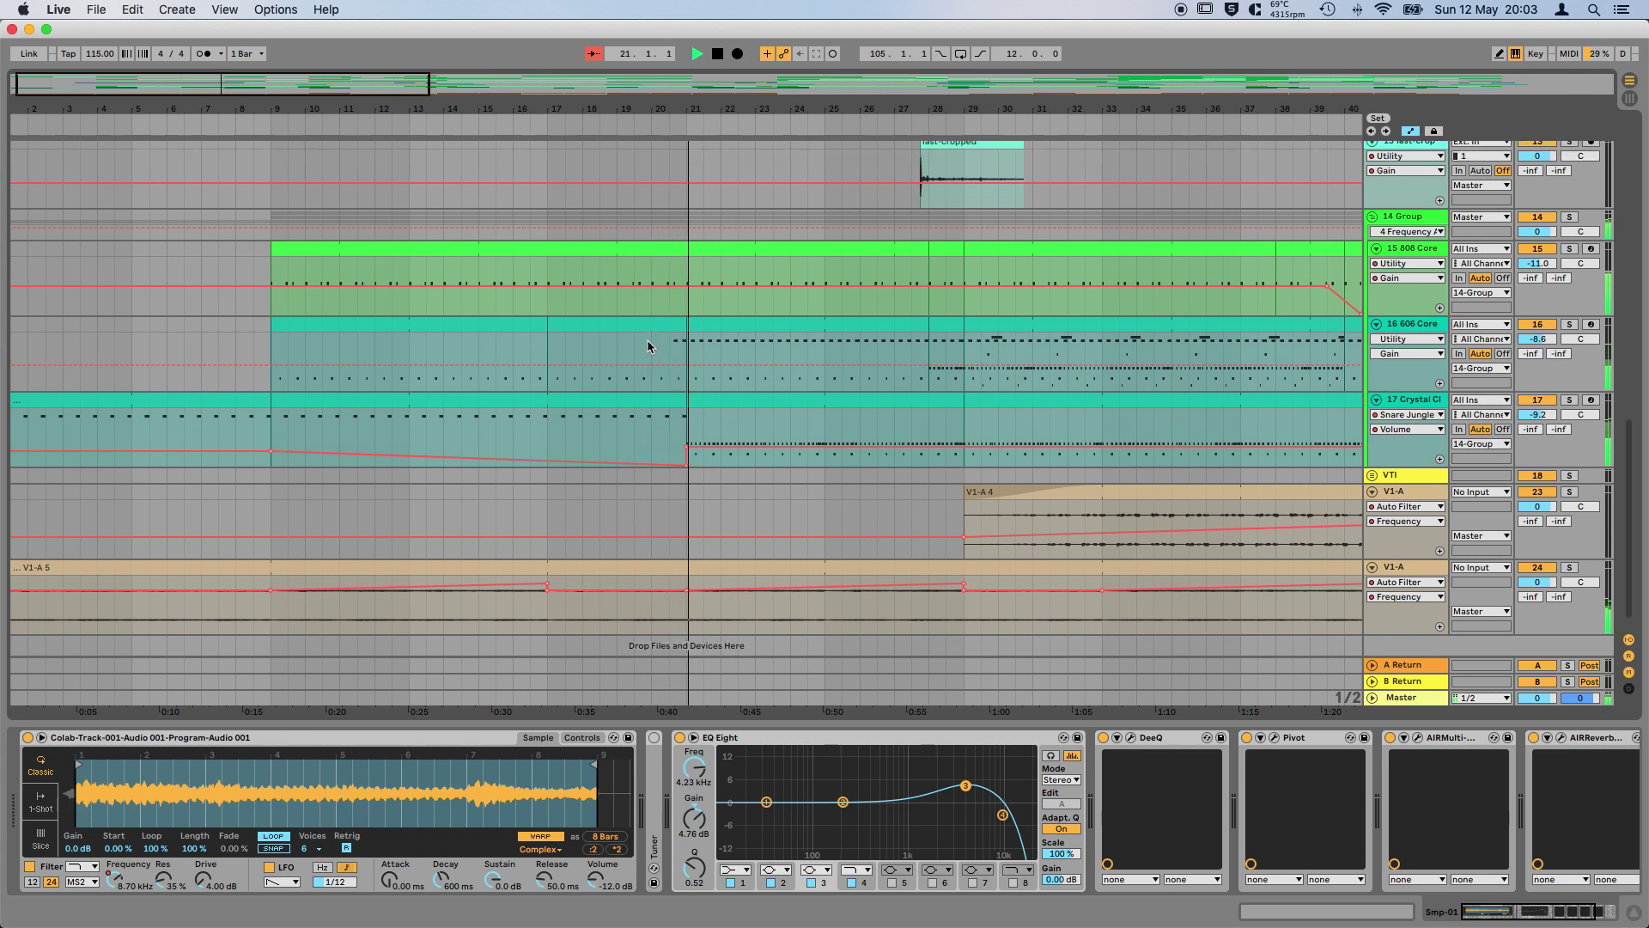
scroll(646, 346, up, 7)
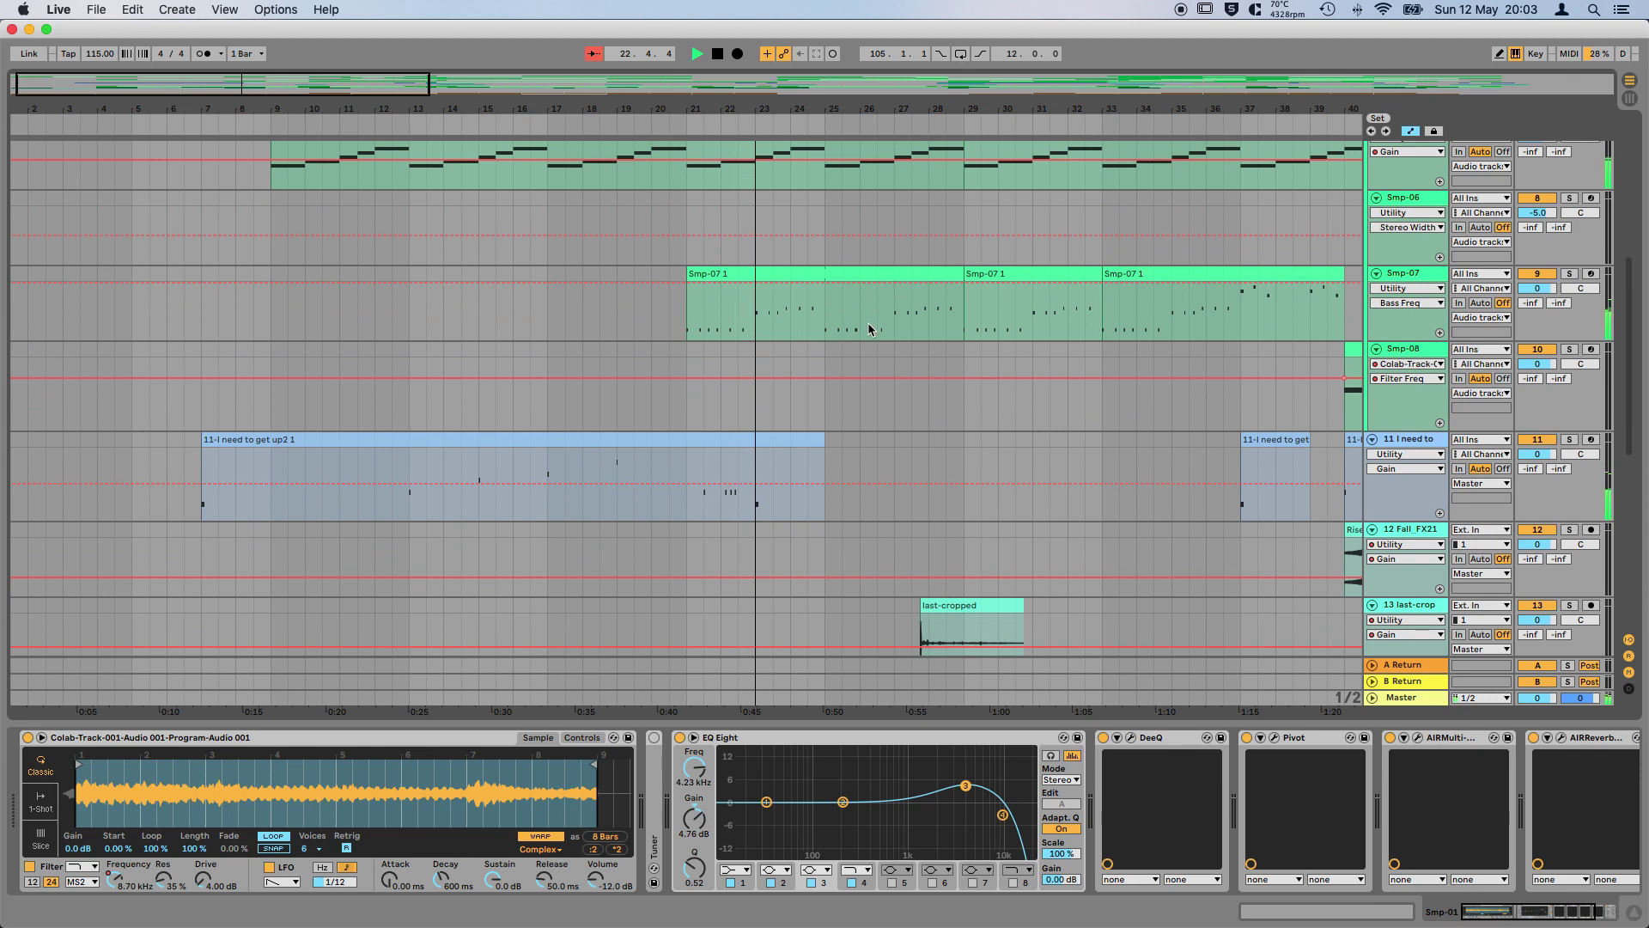
scroll(869, 329, up, 1)
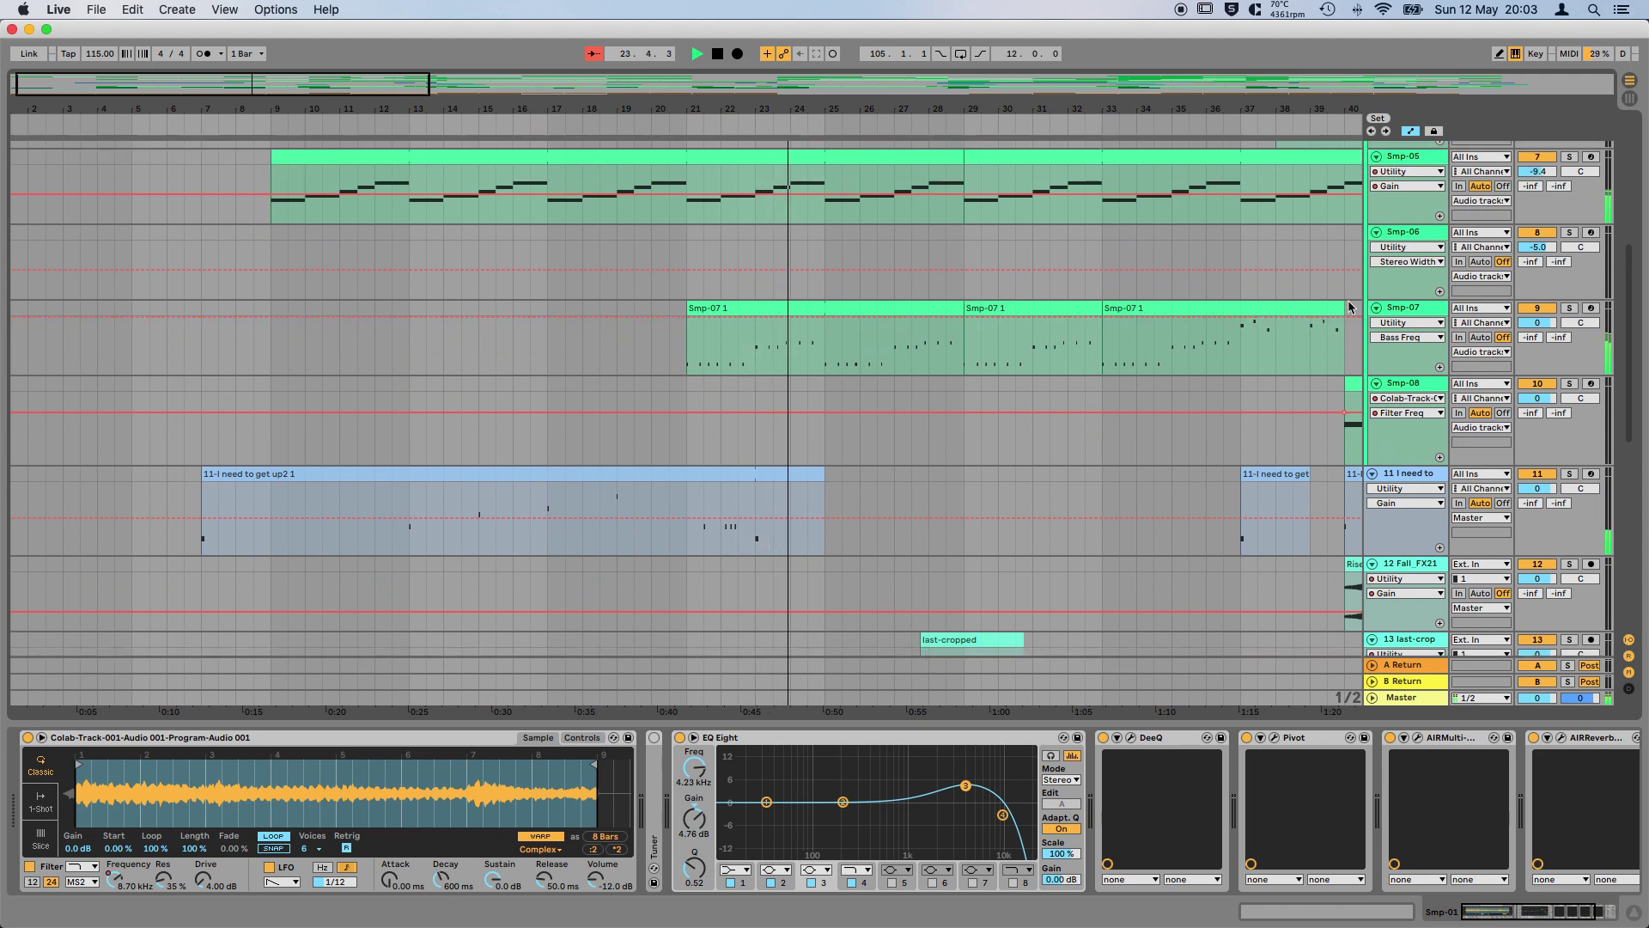
click(1400, 309)
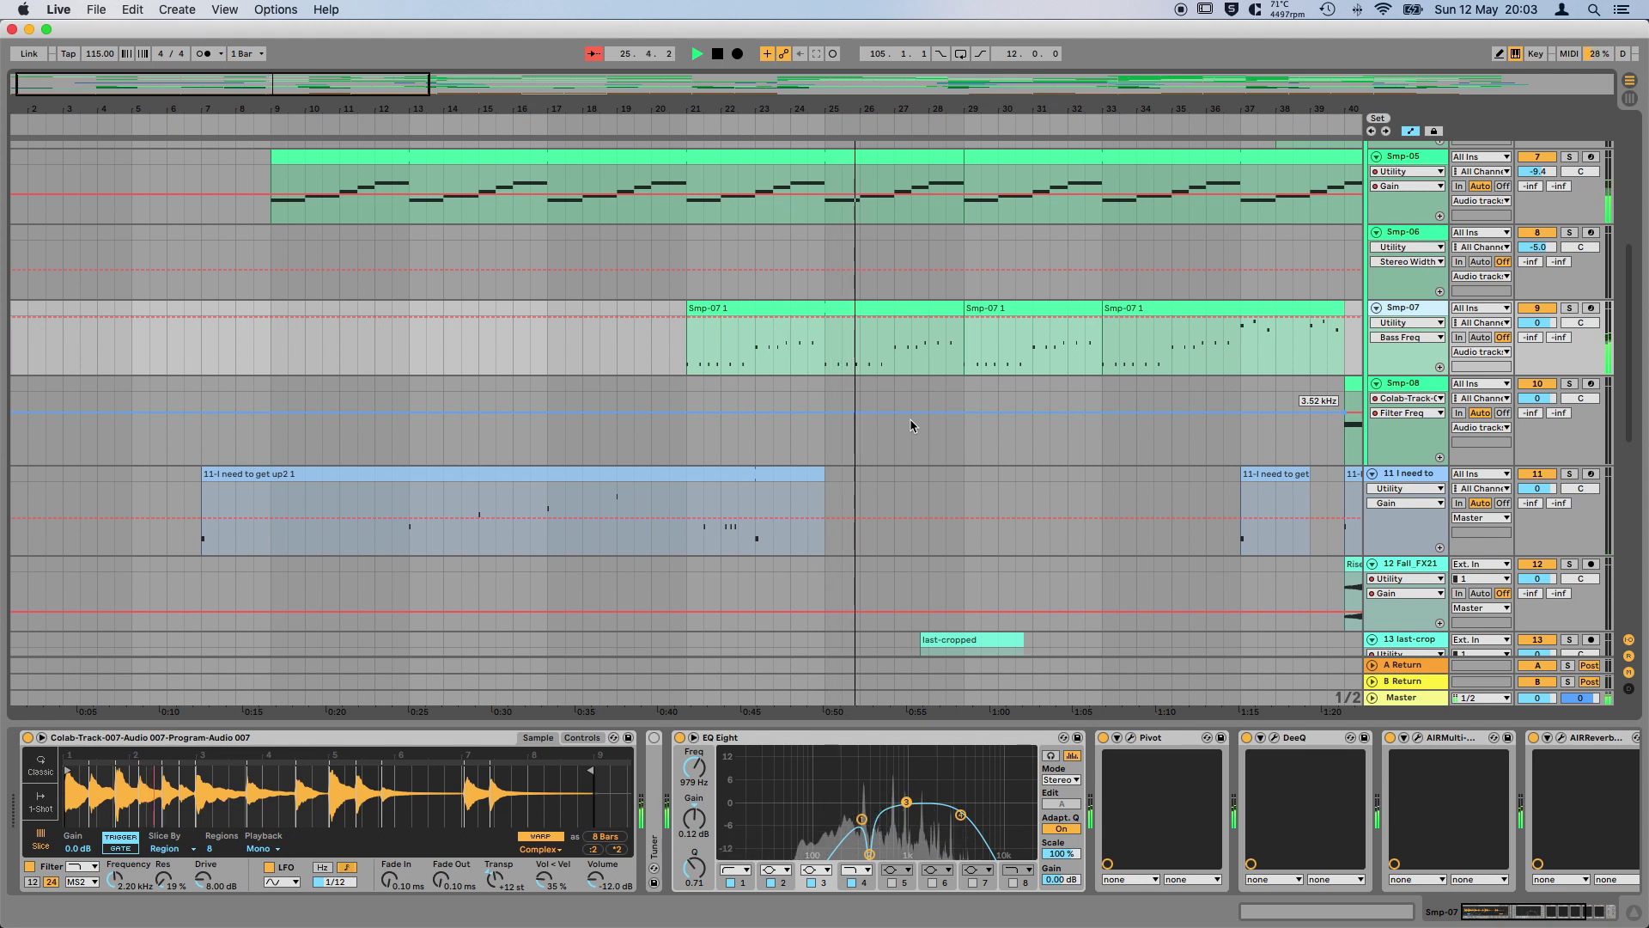
Step: Follow the arrangement from Smp-04 down to the last-cropped clip, drum group and V1-A tracks around bars 28 to 32
scroll(911, 426, up, 1)
scroll(911, 426, up, 2)
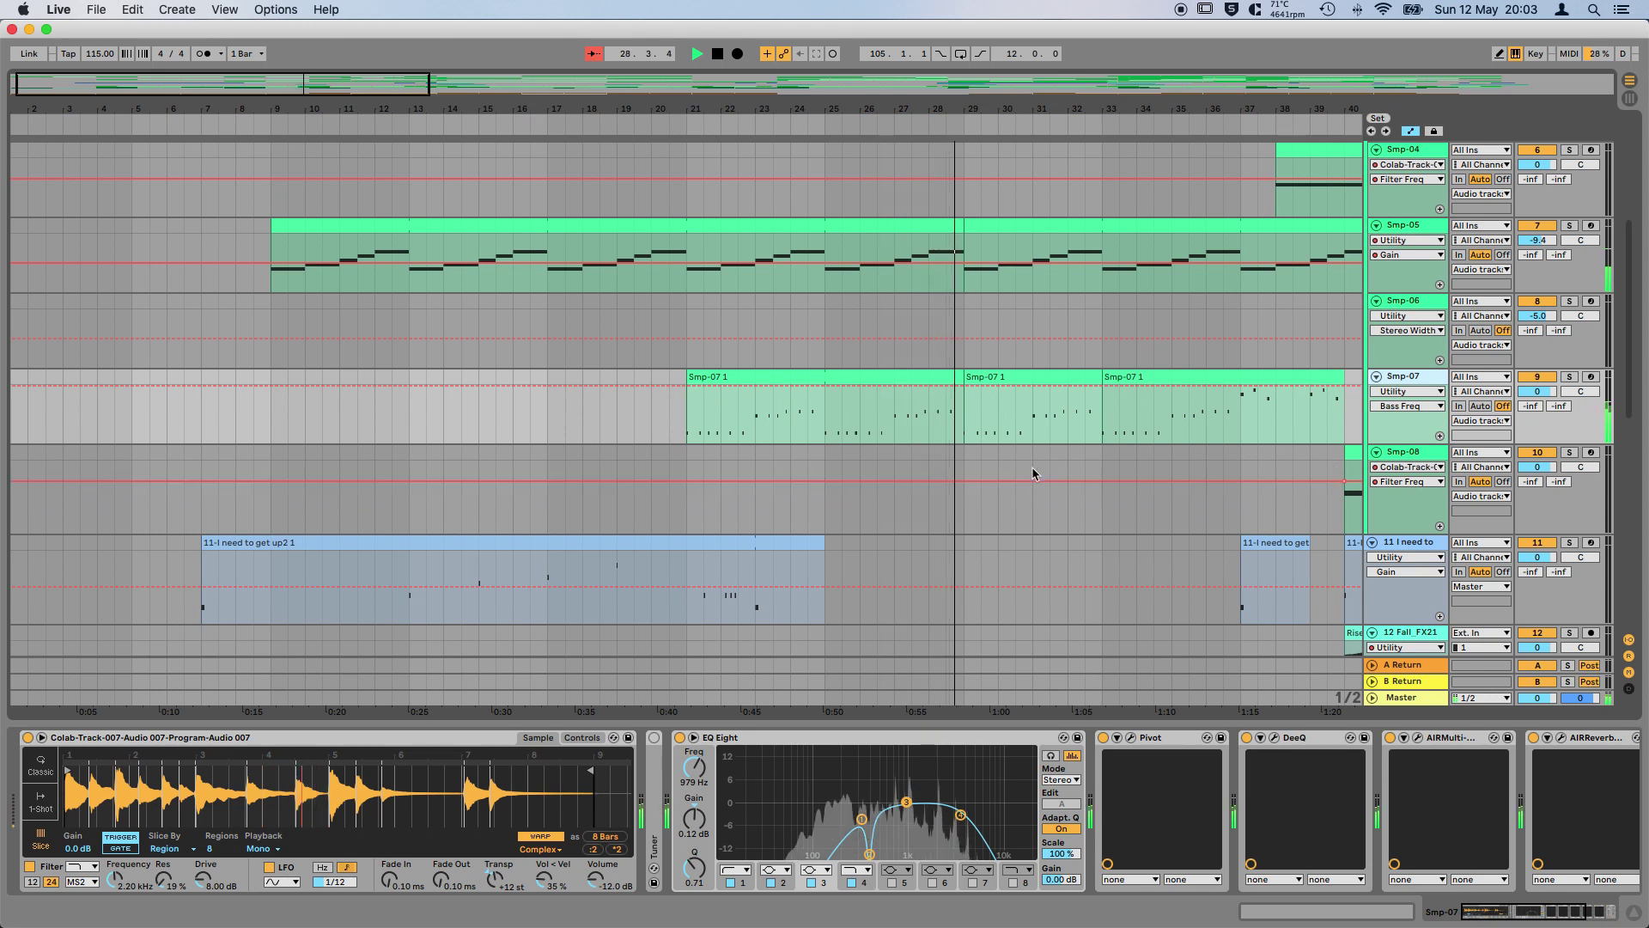
scroll(1033, 474, down, 2)
scroll(1033, 469, down, 8)
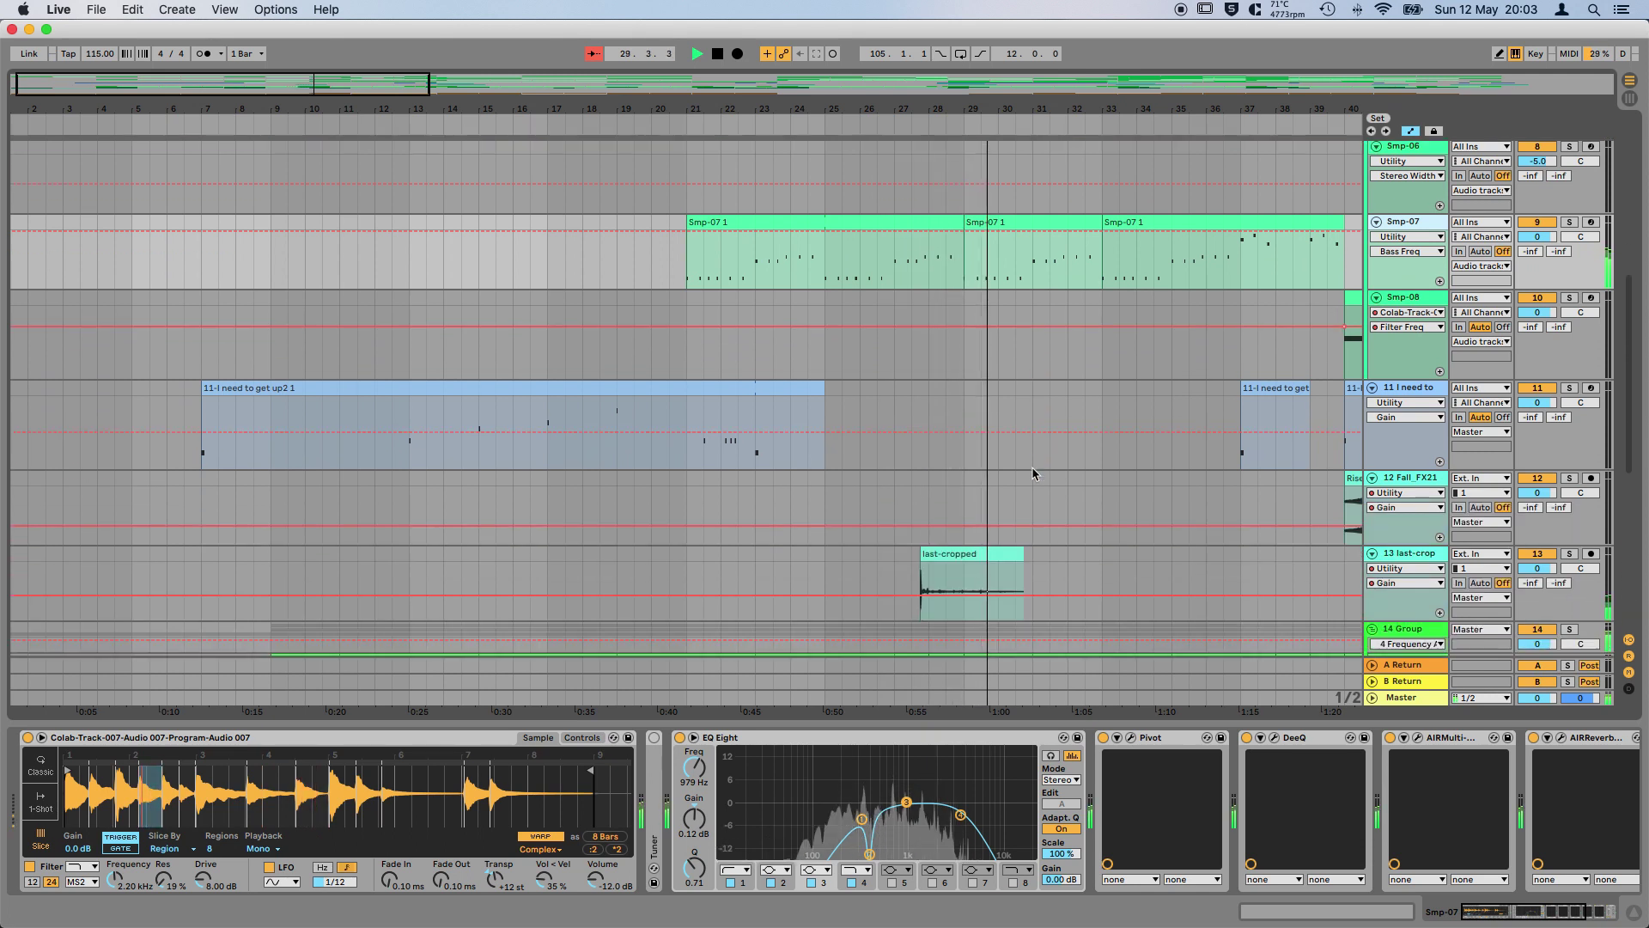
scroll(1033, 473, down, 5)
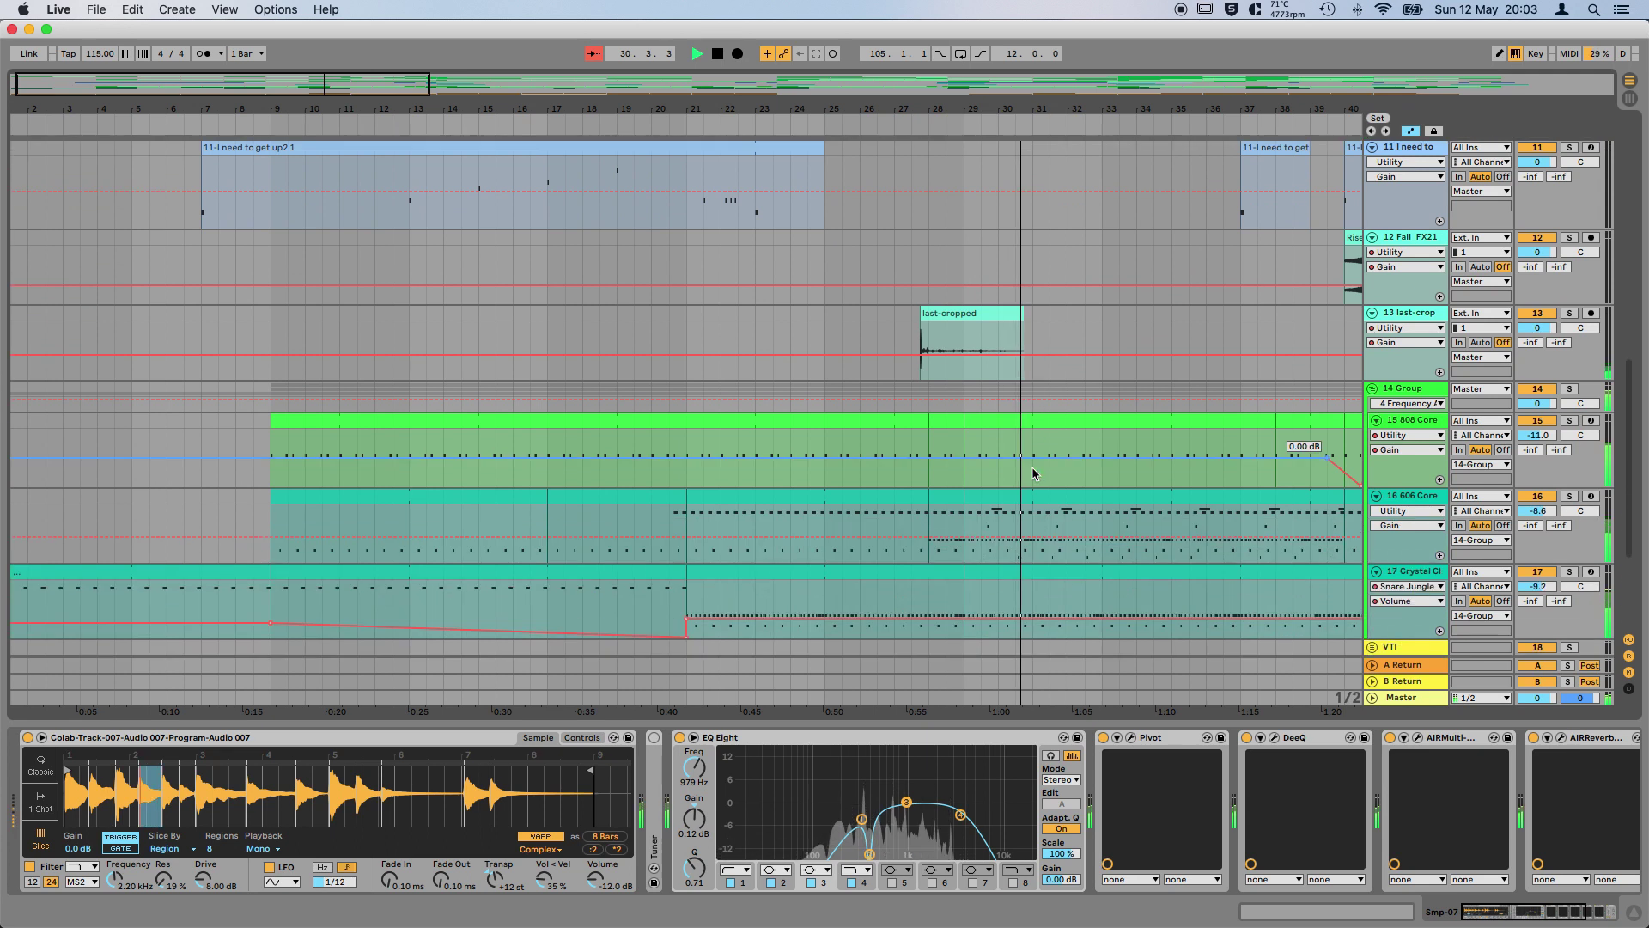
scroll(1033, 473, down, 3)
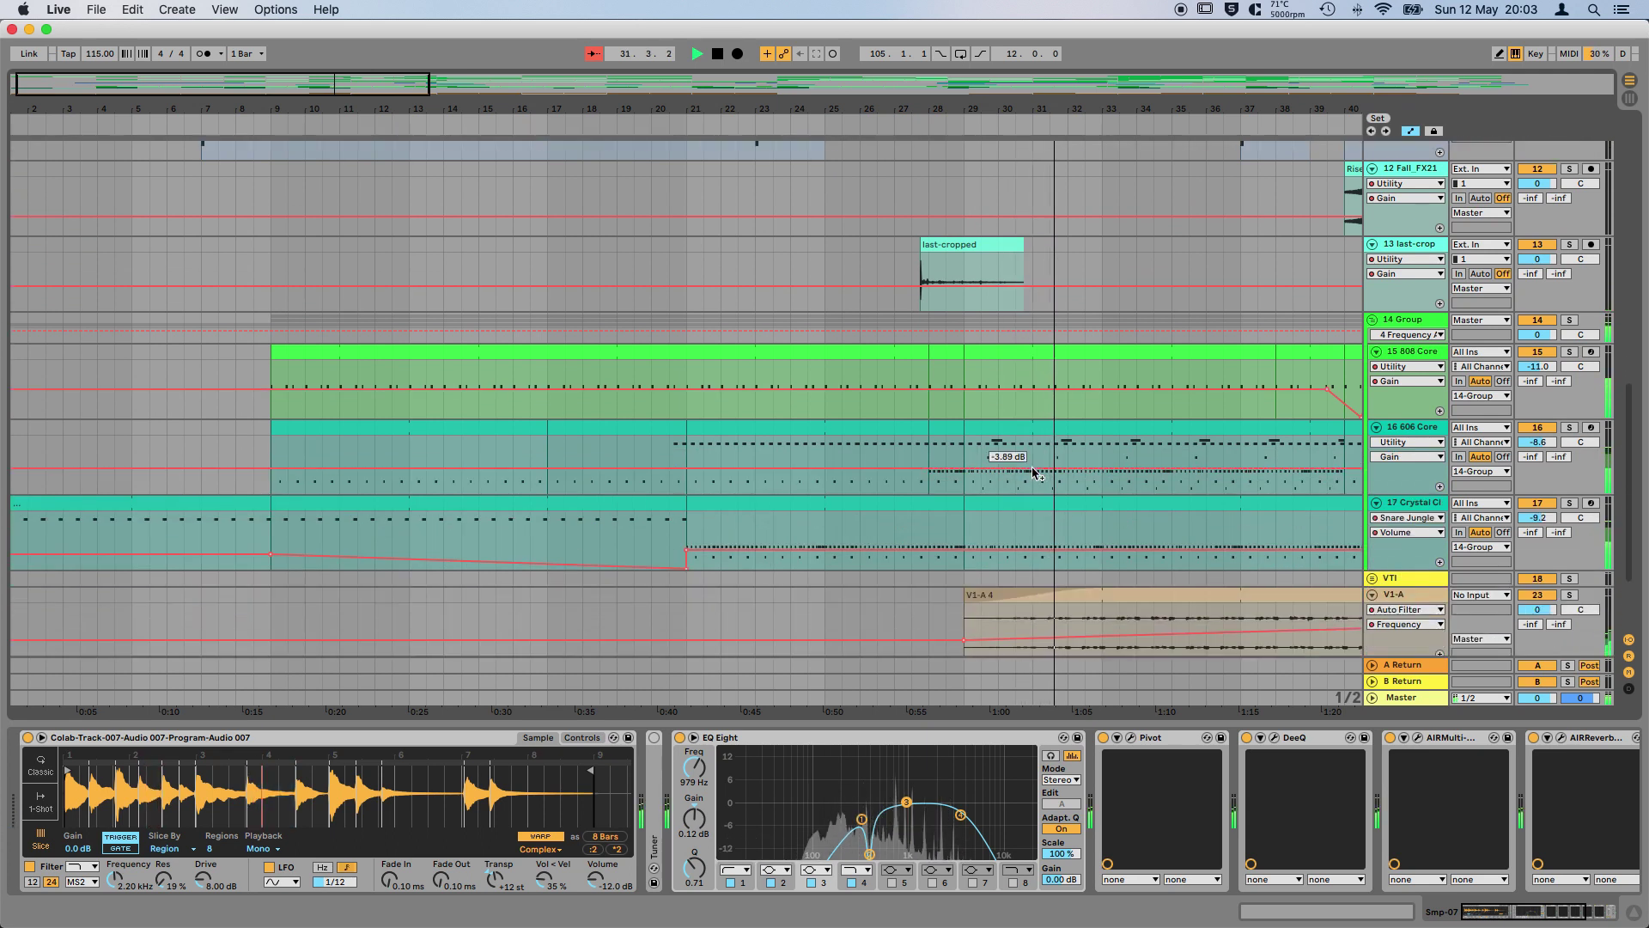
scroll(1033, 473, down, 3)
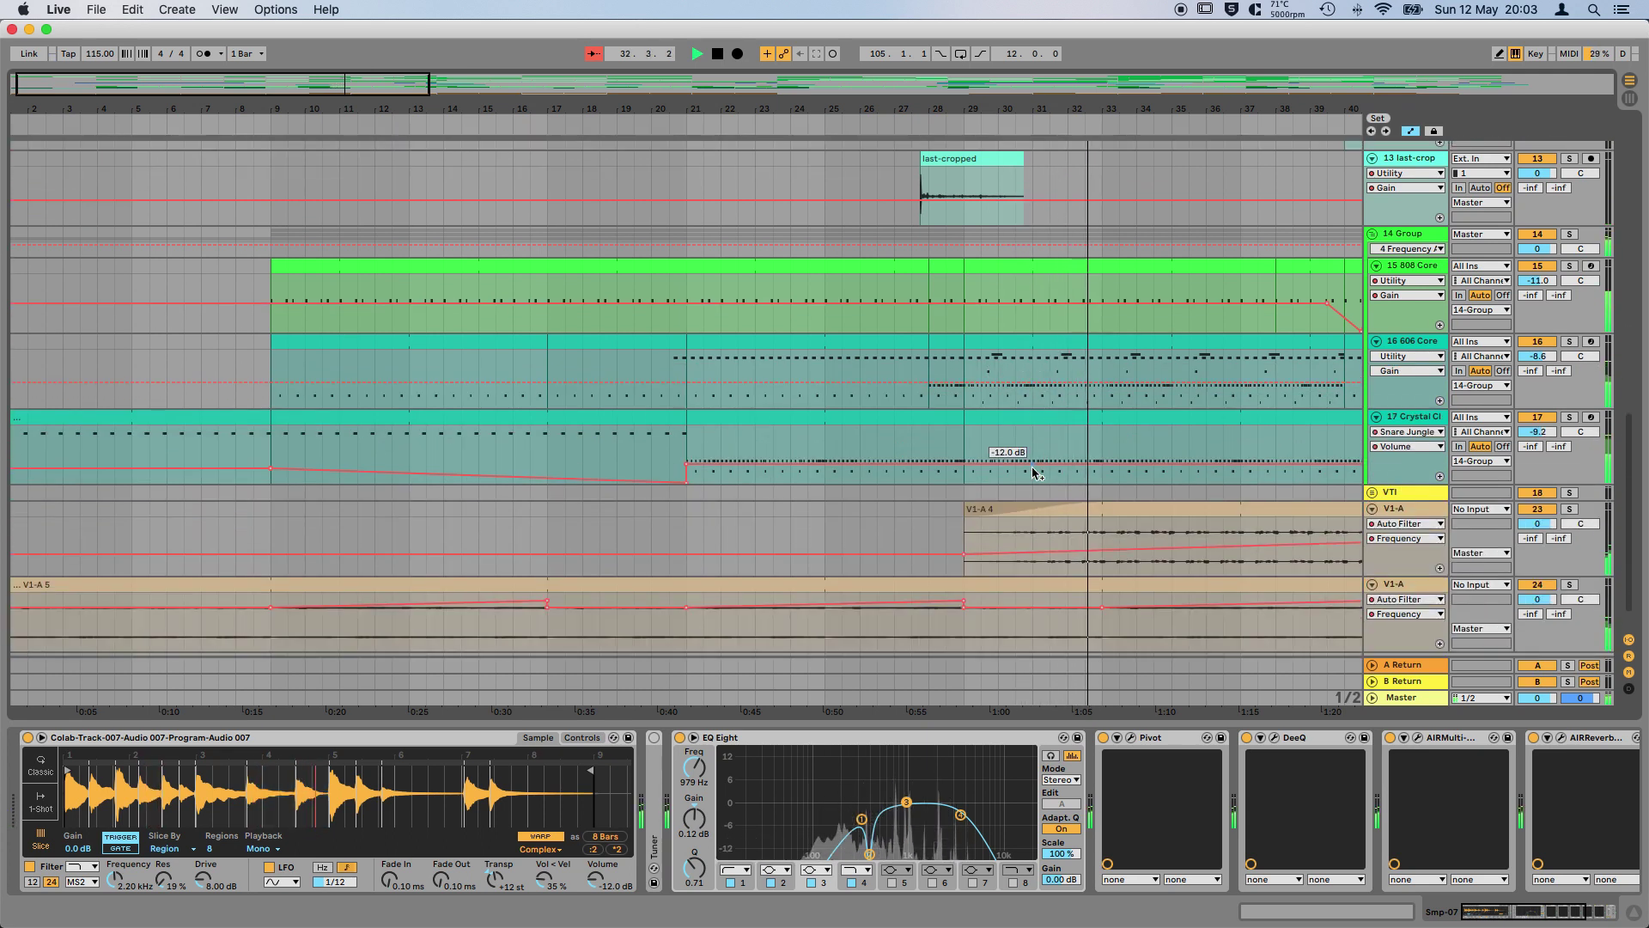
Step: Inspect the sliced samples and device chains of Smp-03 and Smp-02 during playback
scroll(1120, 521, up, 20)
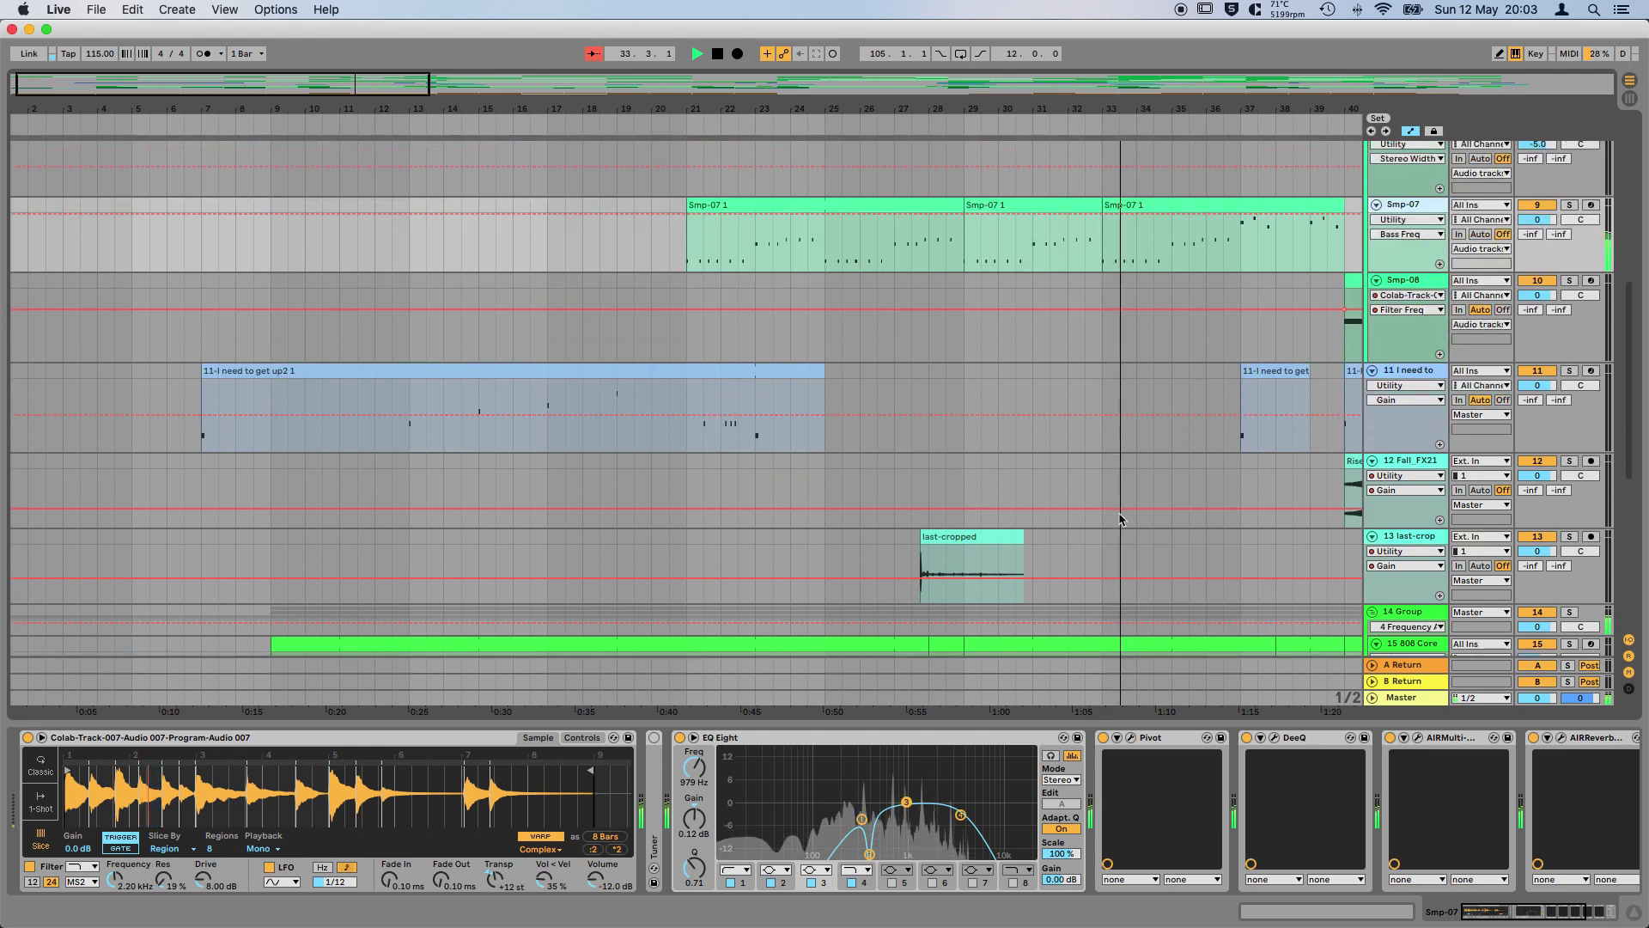
scroll(1391, 333, down, 1)
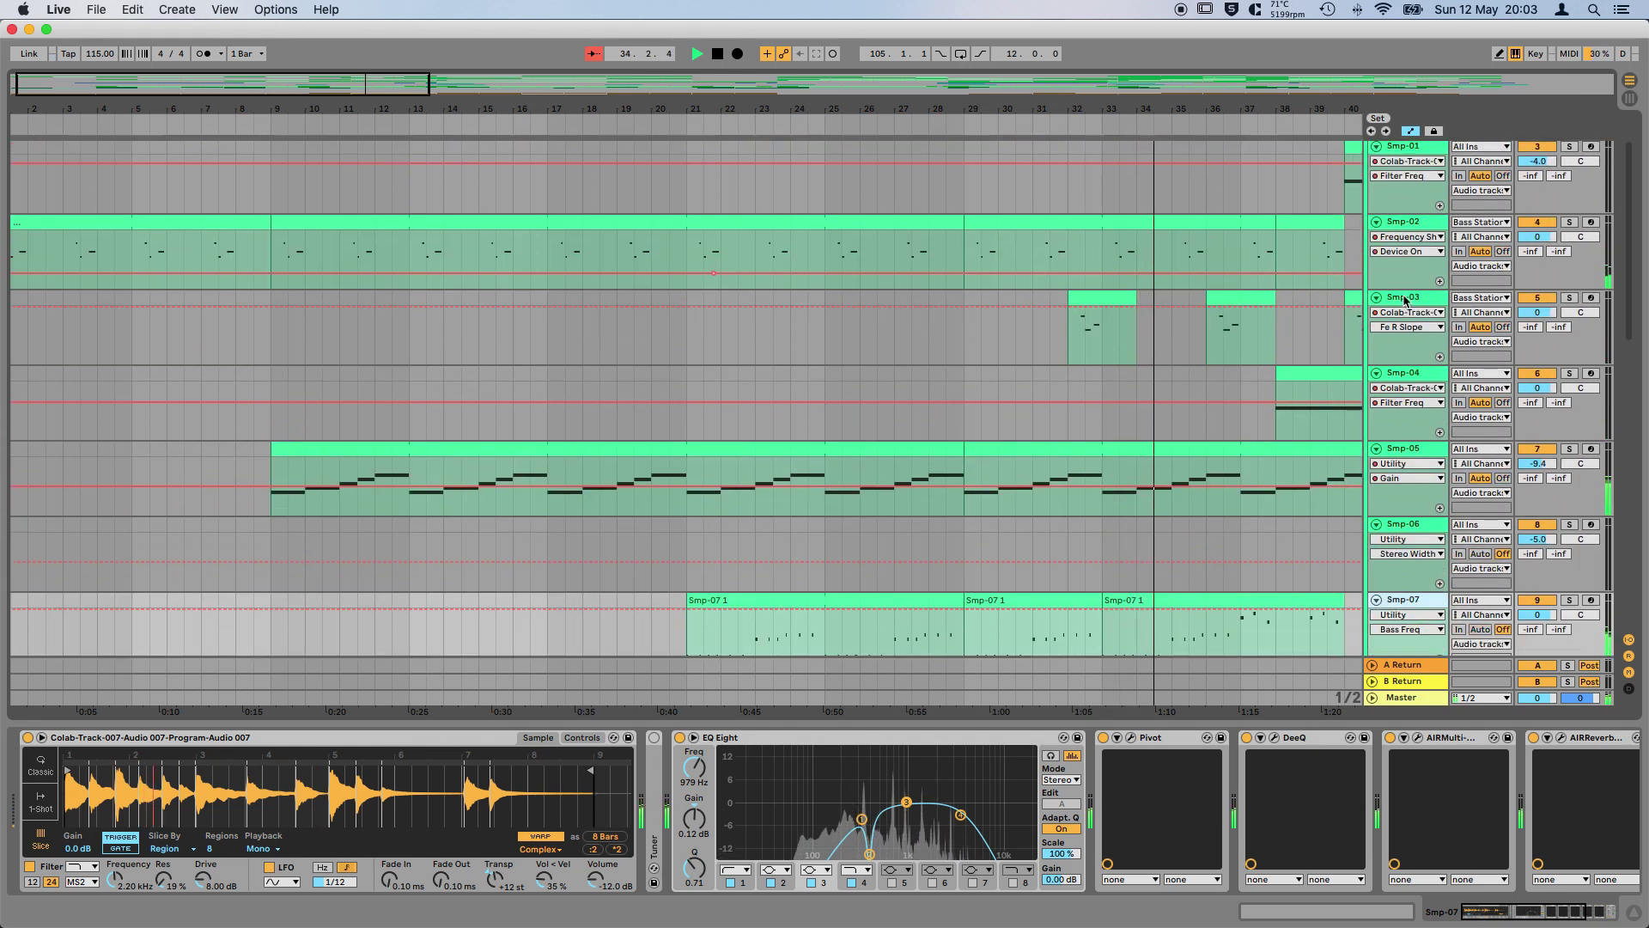
click(1405, 300)
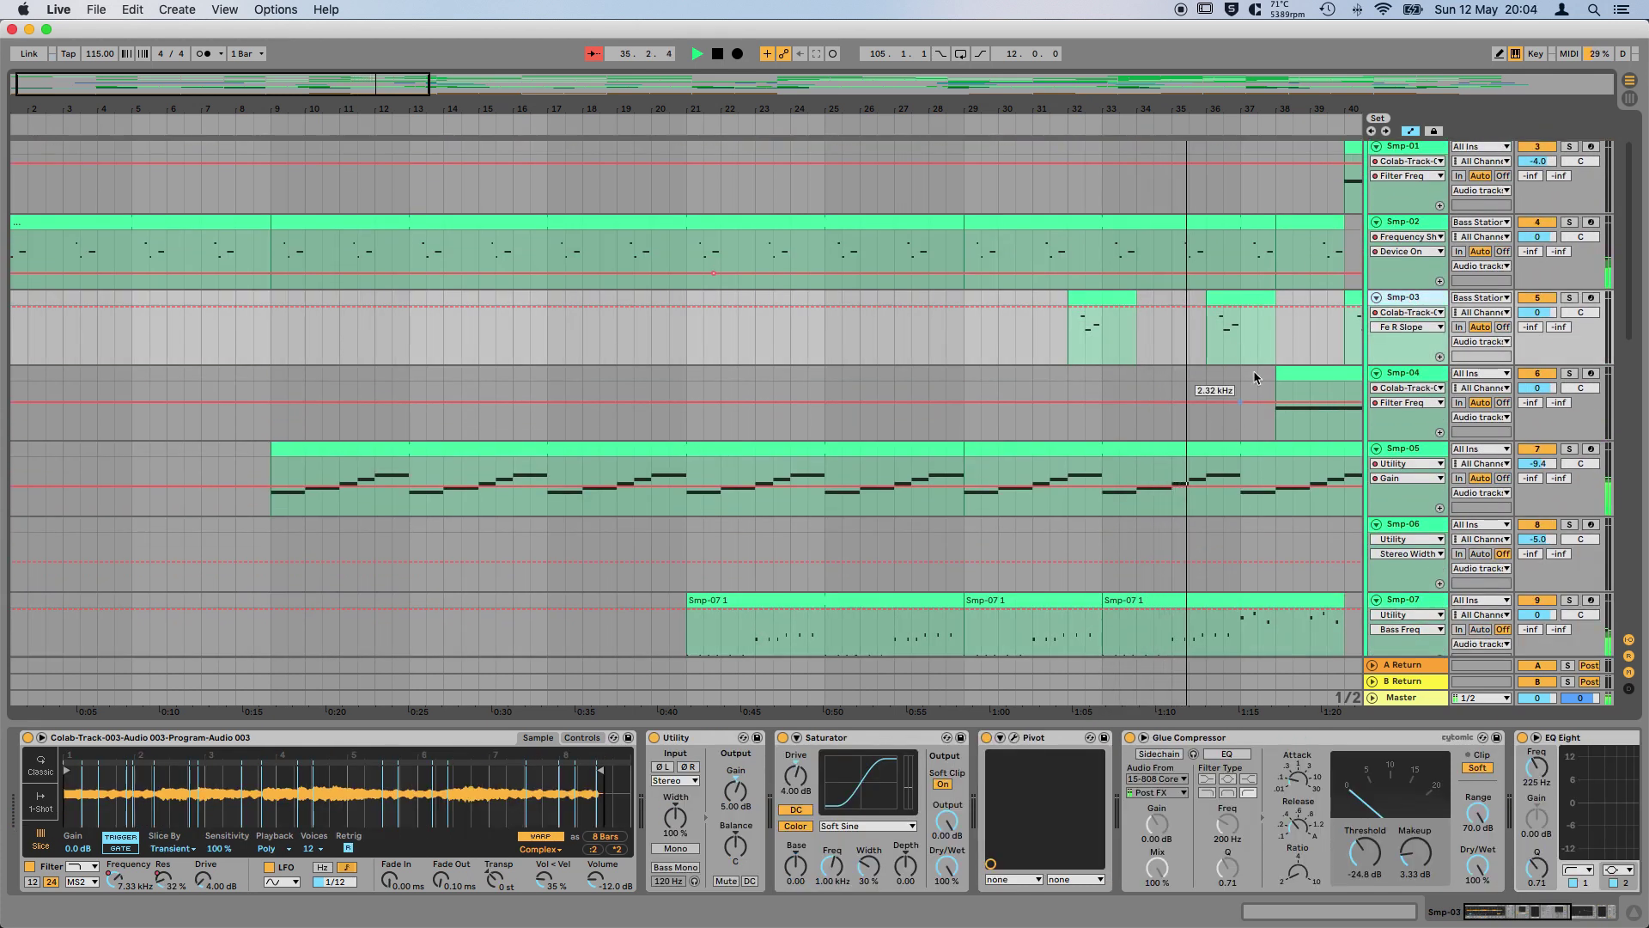
click(1433, 226)
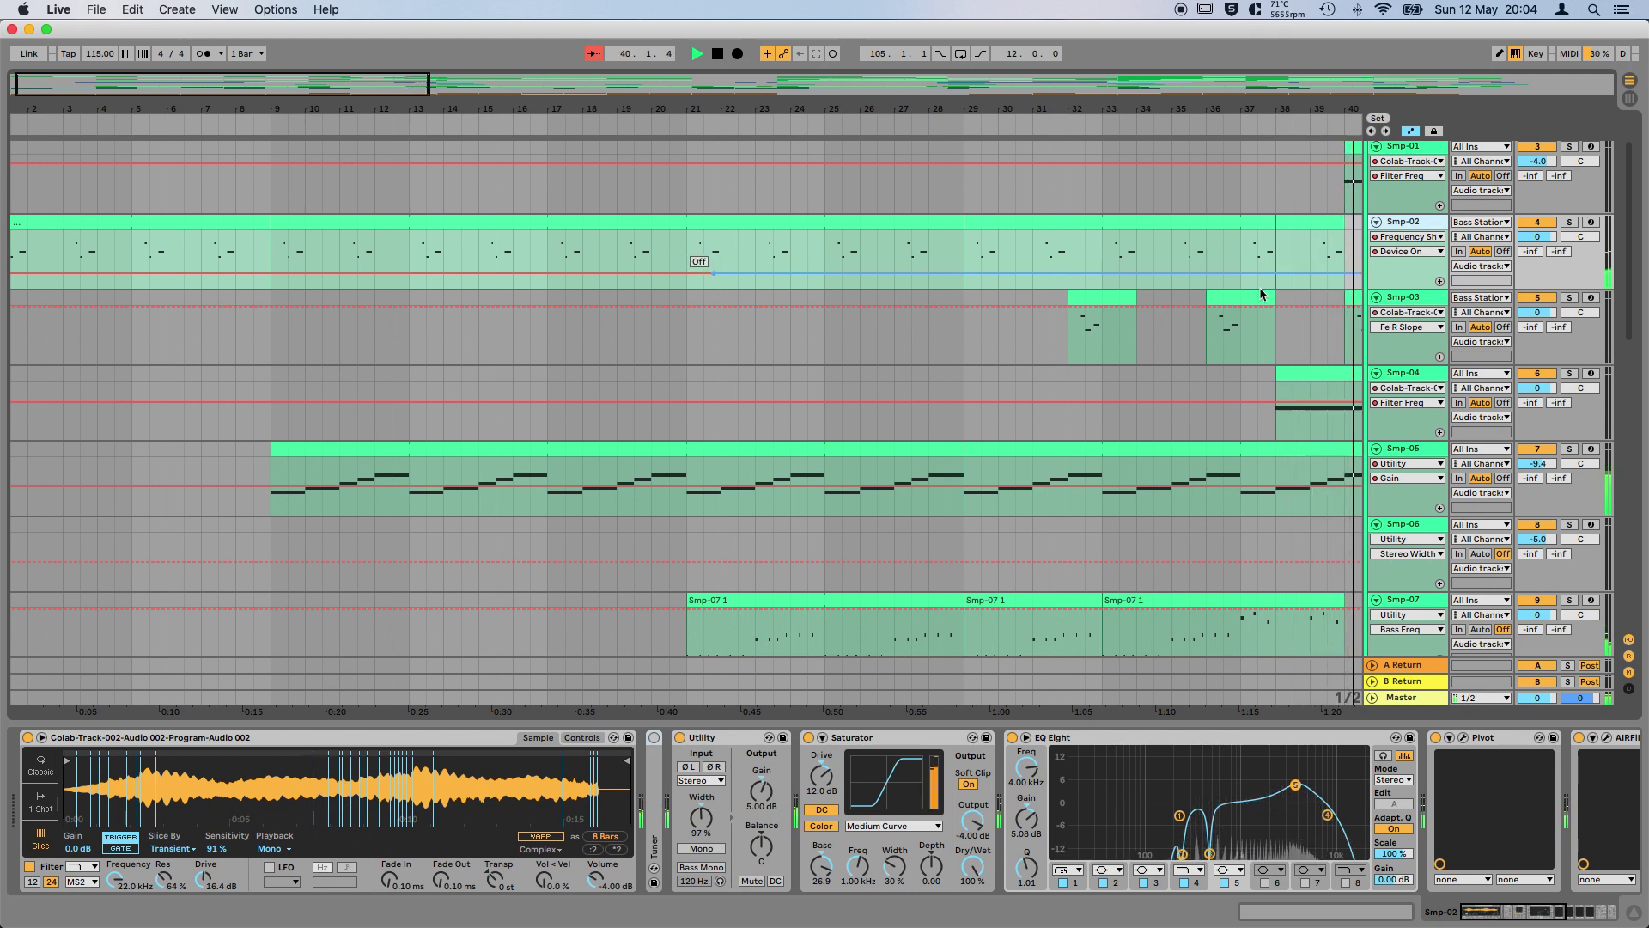
Step: Show the section beyond bar 40 and re-enable Follow so the arrangement view tracks the playhead
scroll(1171, 342, right, 10)
scroll(1171, 342, down, 1)
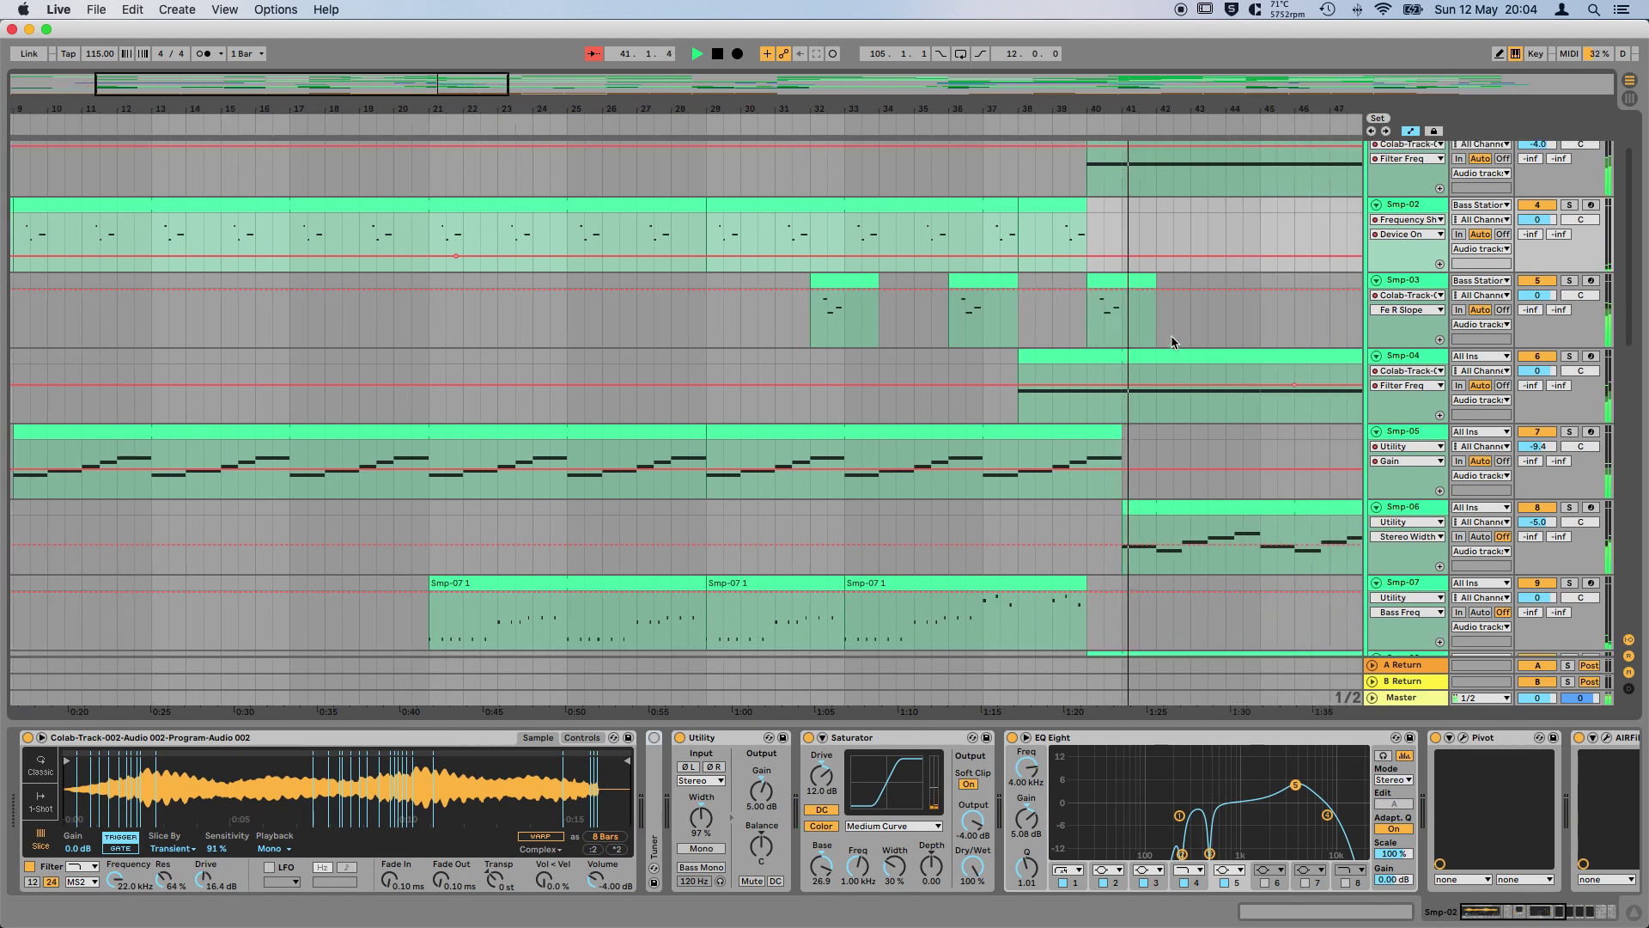
click(601, 55)
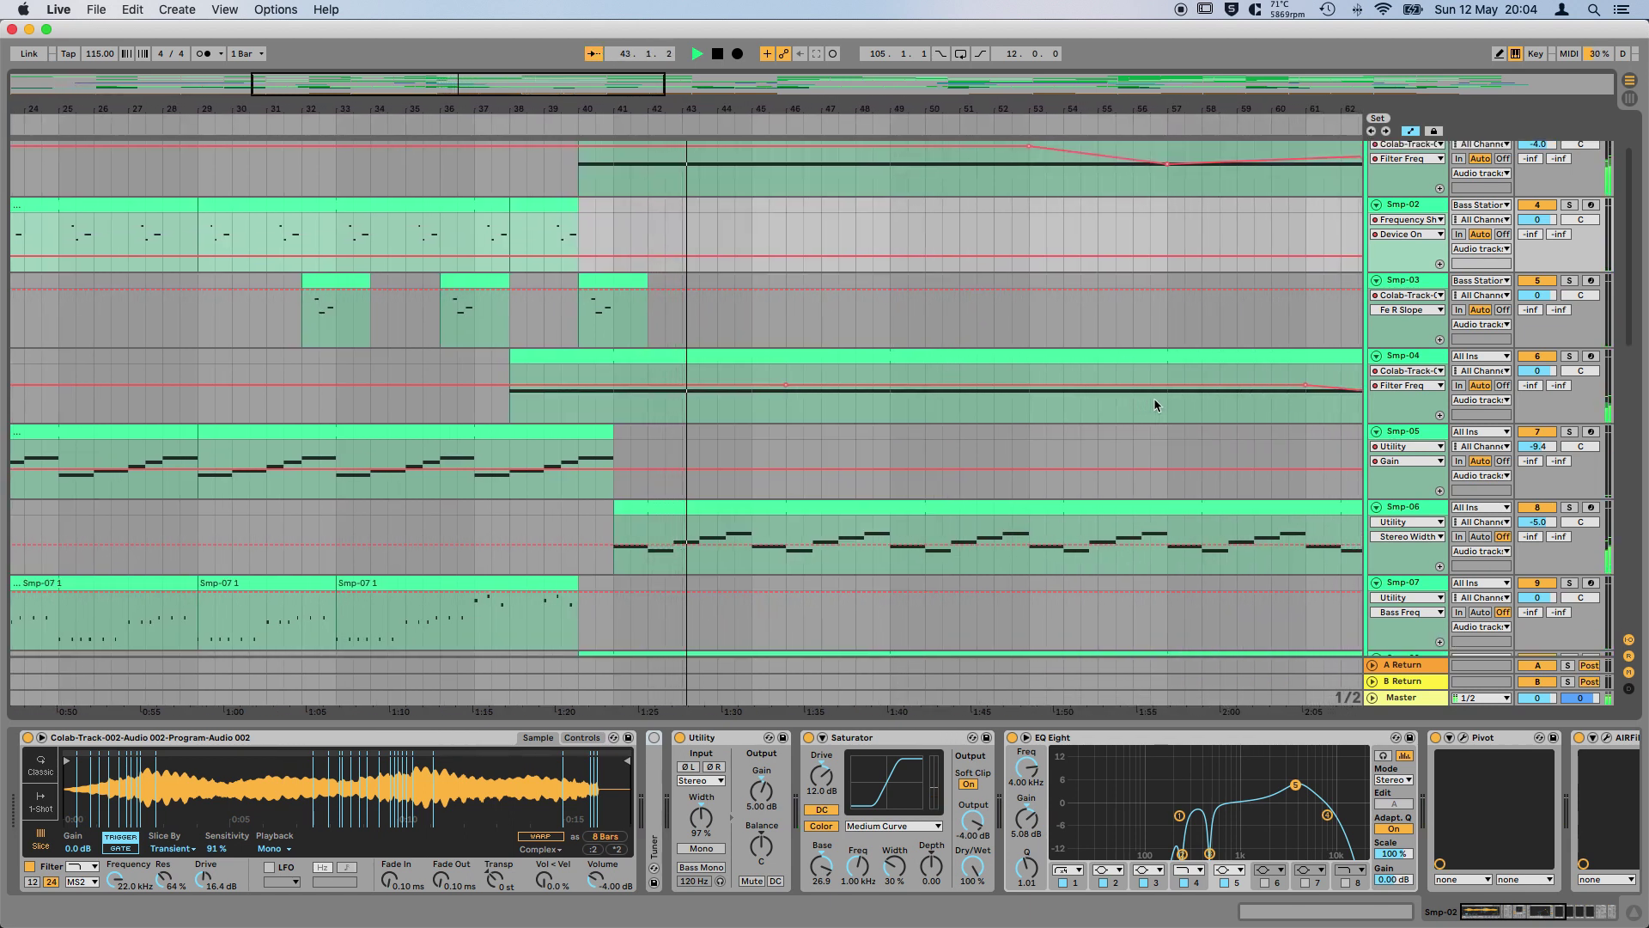
Step: Inspect the samplers and device chains of Smp-01, Smp-04 and Smp-06, and view the Smp-08 clip in the same section
scroll(1409, 189, up, 2)
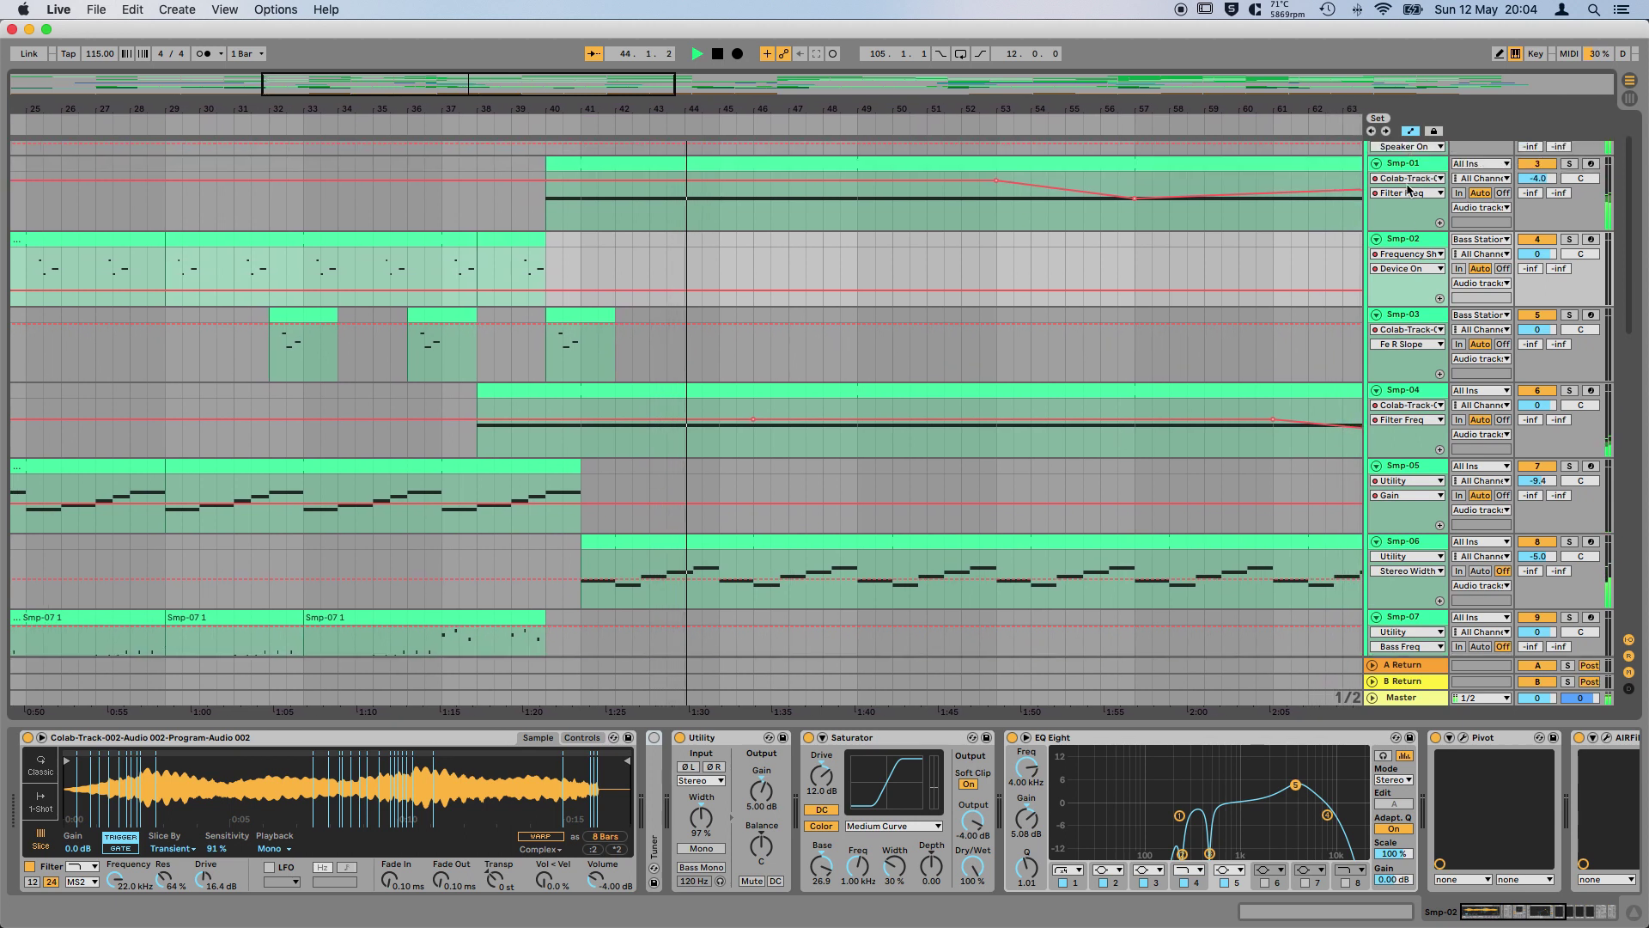
click(1405, 183)
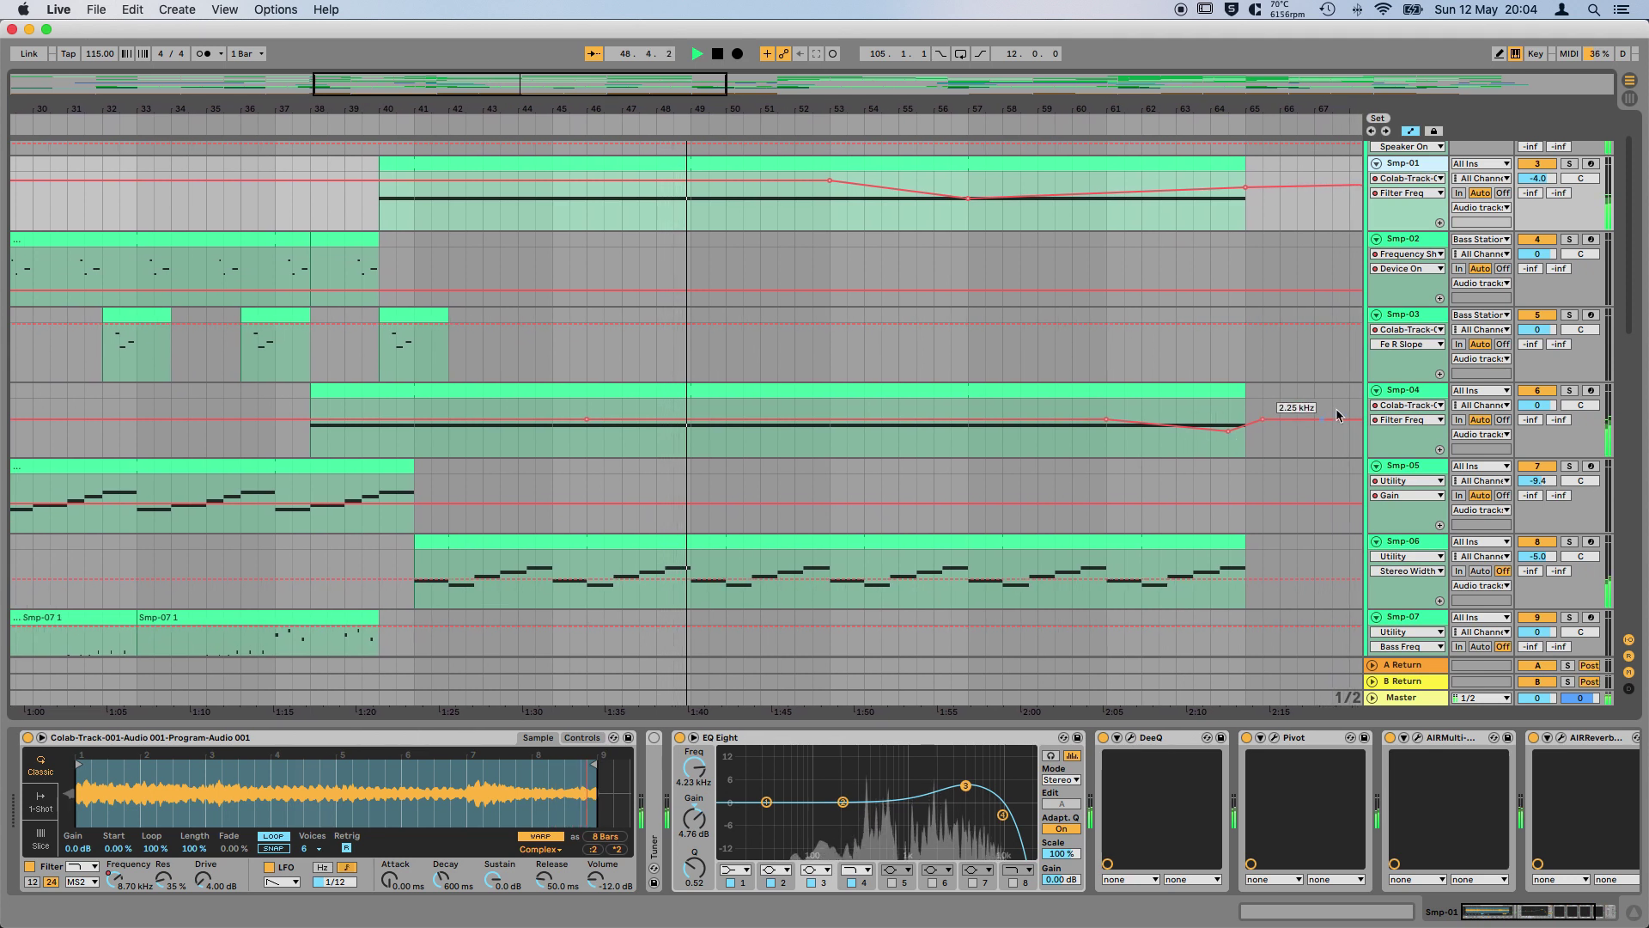
click(1410, 391)
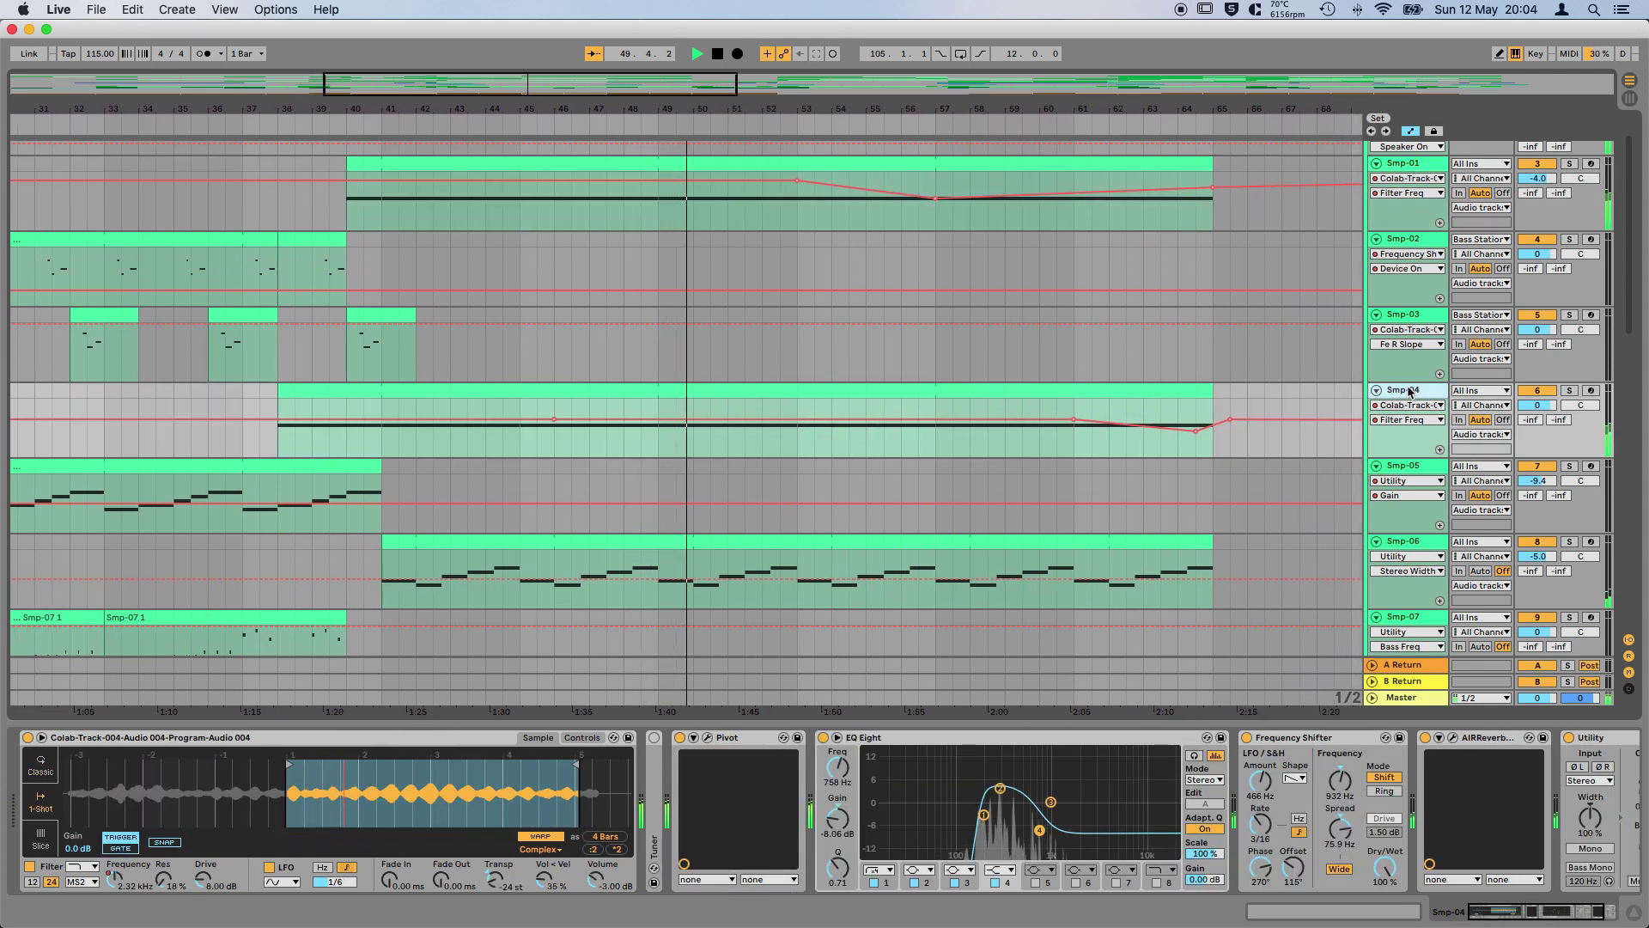
click(1413, 543)
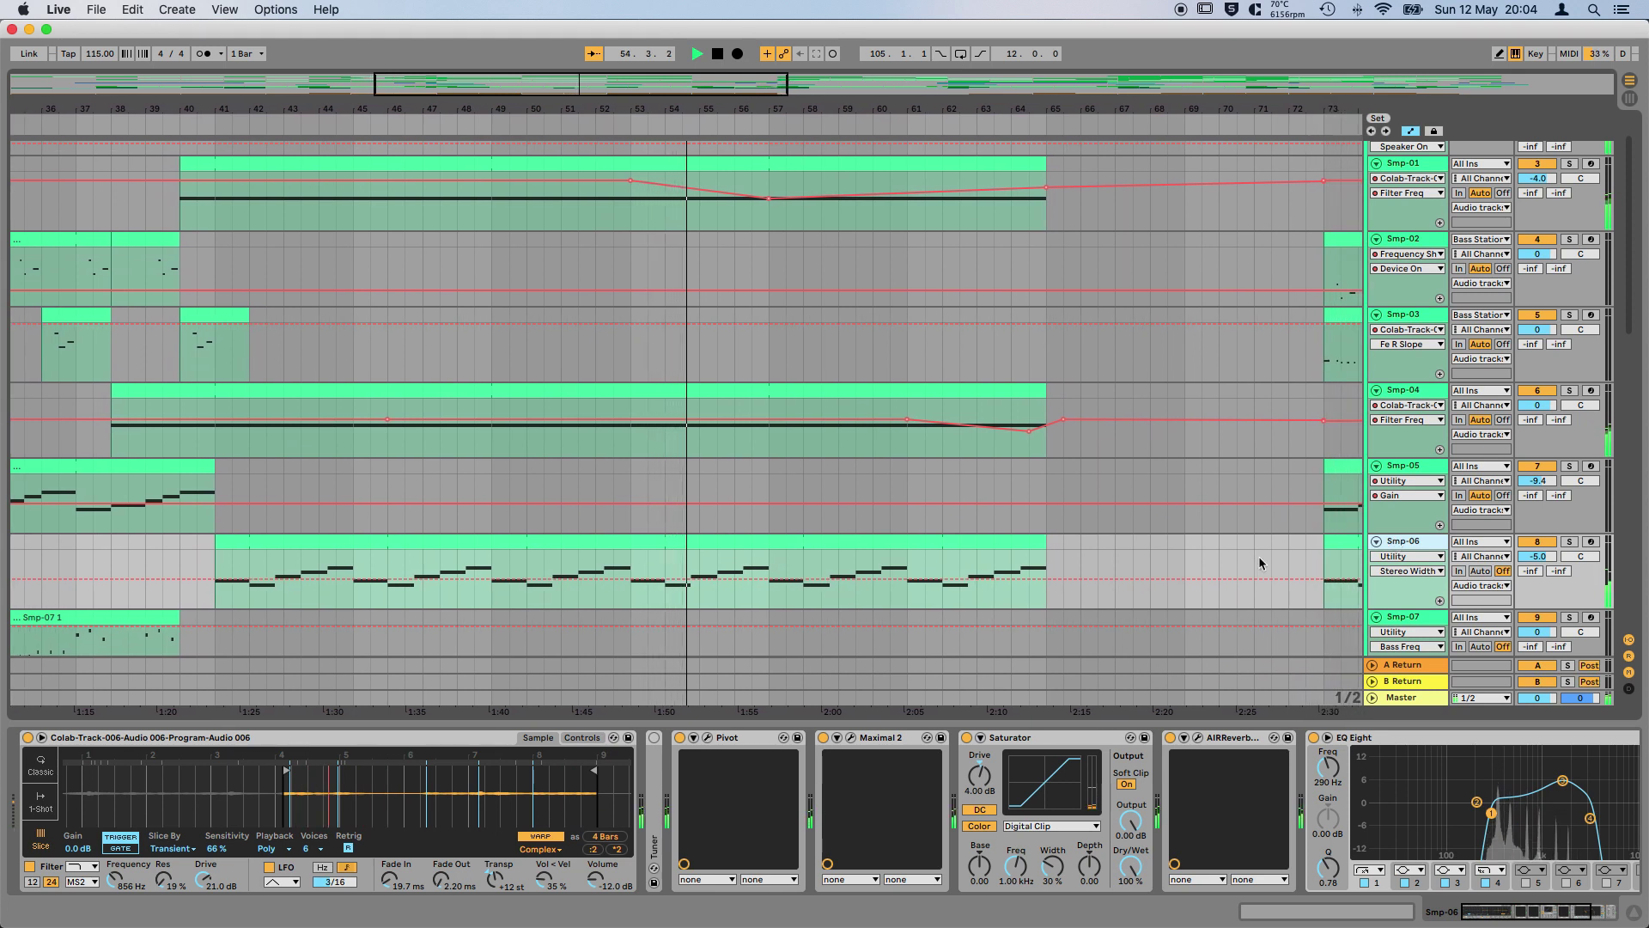
scroll(1260, 560, down, 3)
scroll(1259, 558, down, 4)
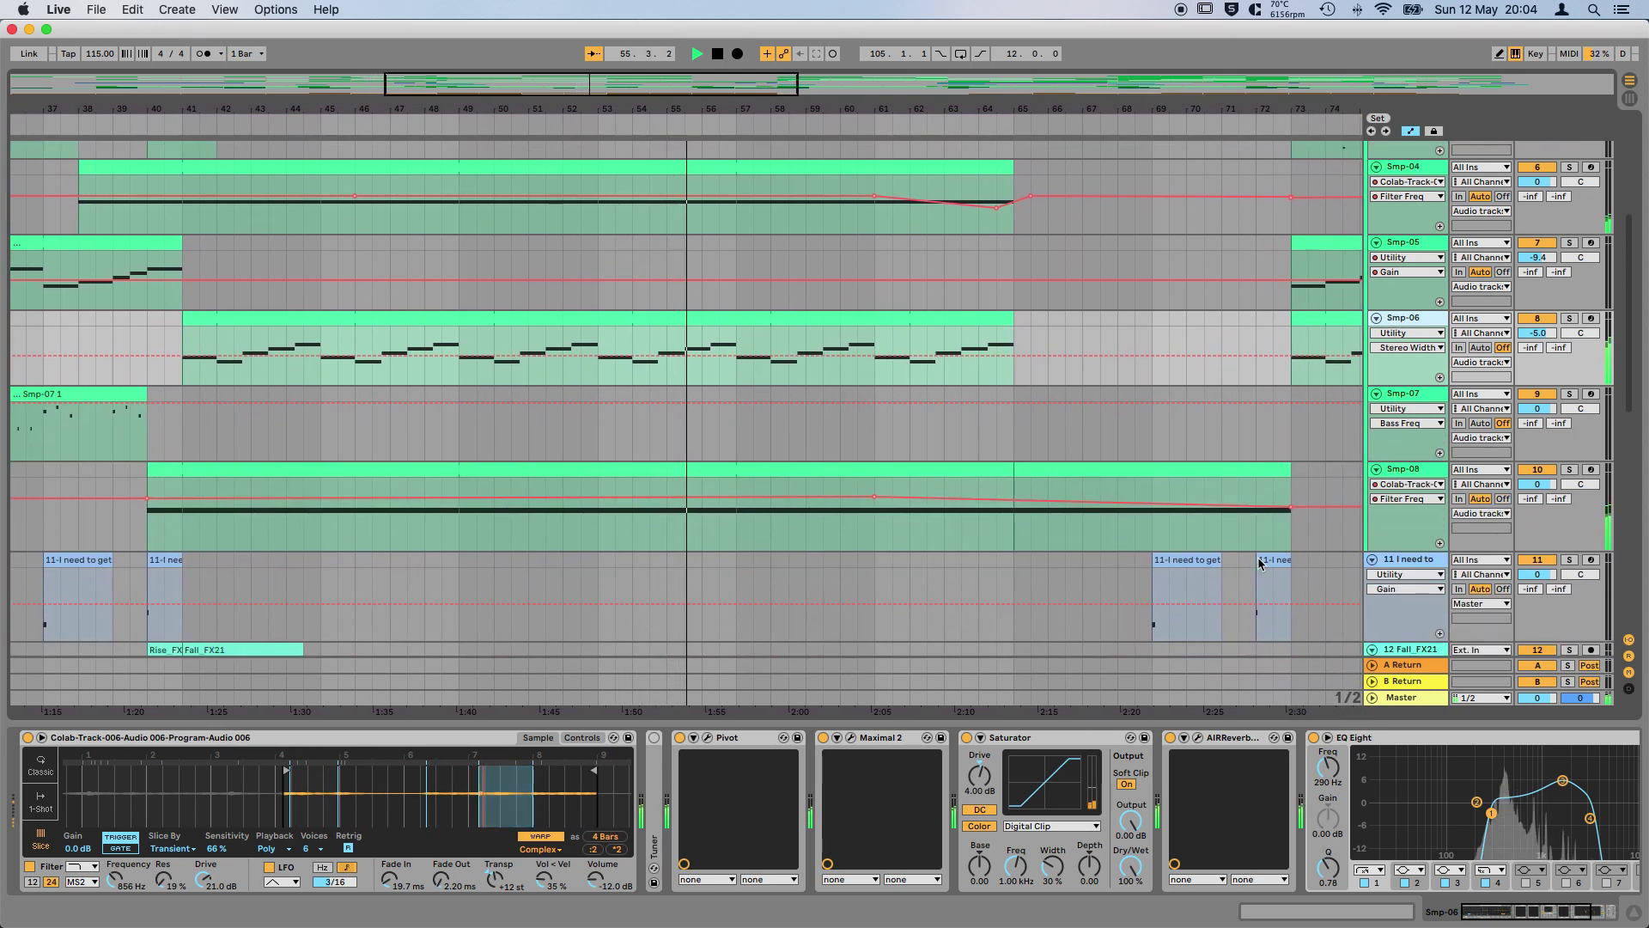
Step: Inspect the sampler and device chain of Smp-08, and follow the arrangement down to the last-cropped clips around bars 58 to 64
click(1392, 422)
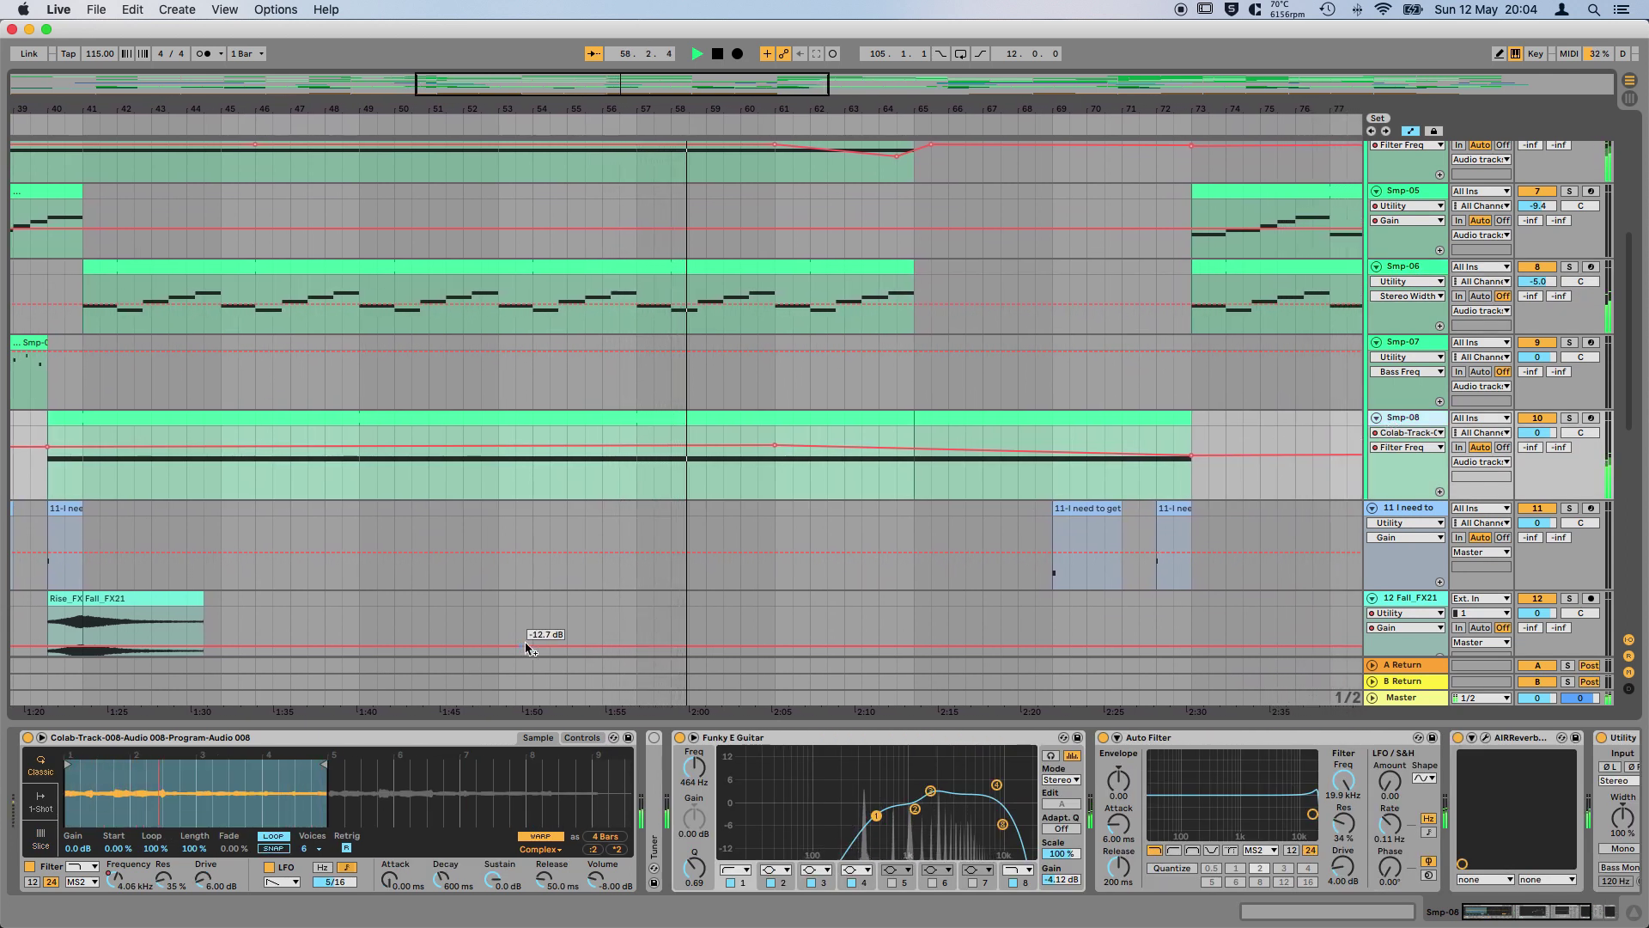
scroll(778, 562, down, 1)
scroll(777, 560, down, 2)
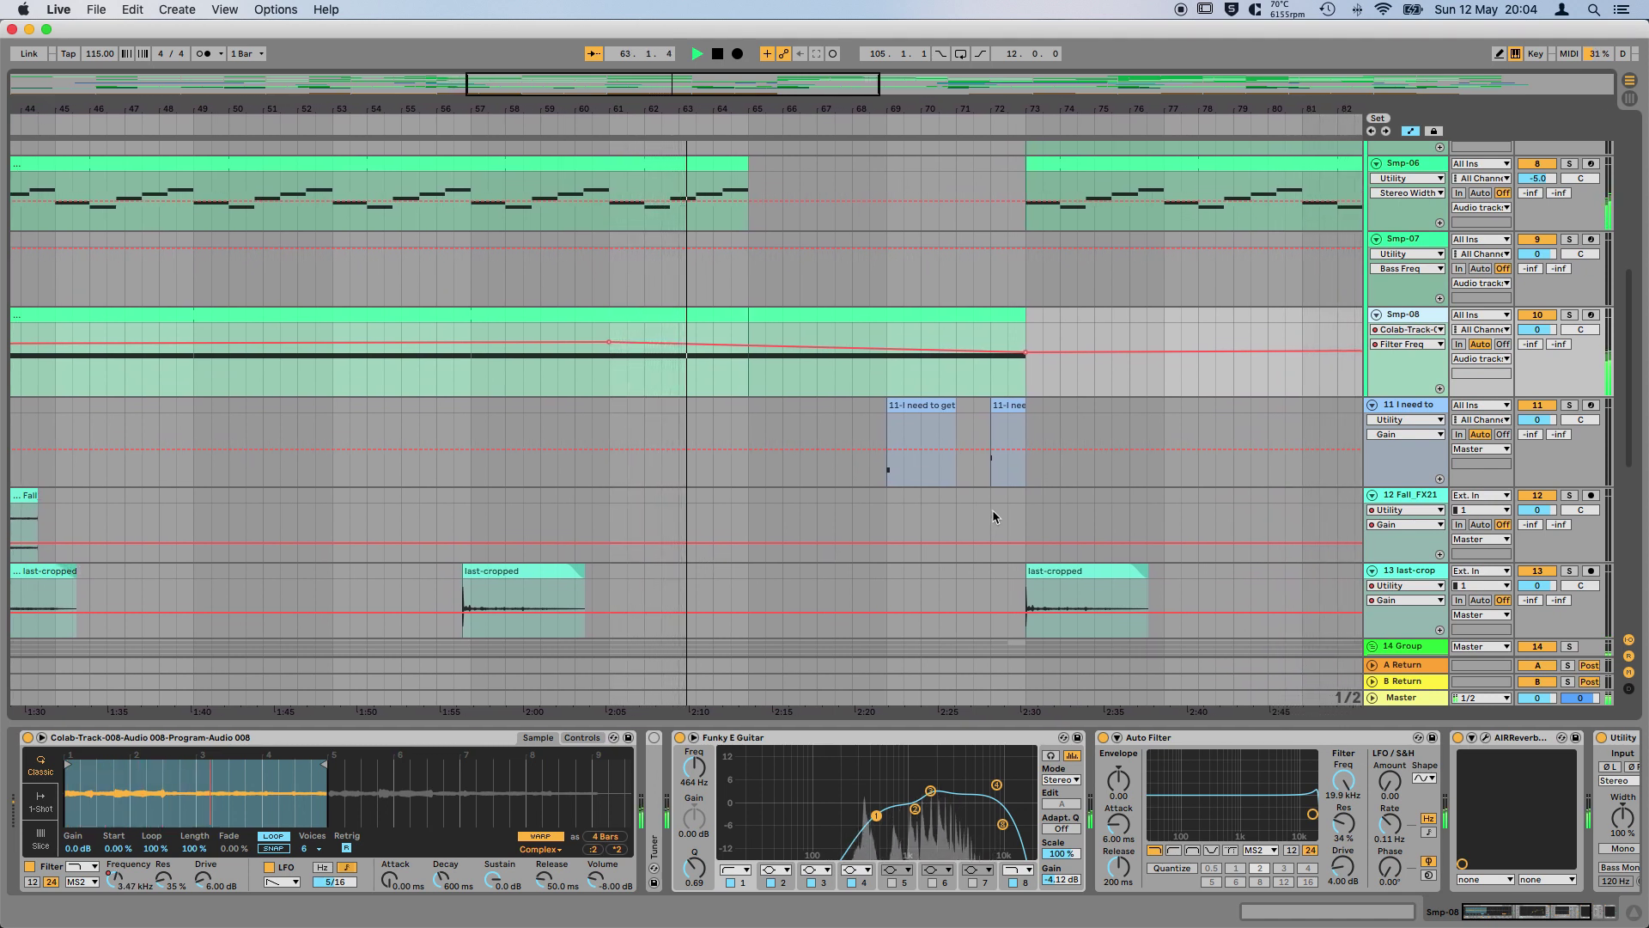
scroll(993, 515, down, 2)
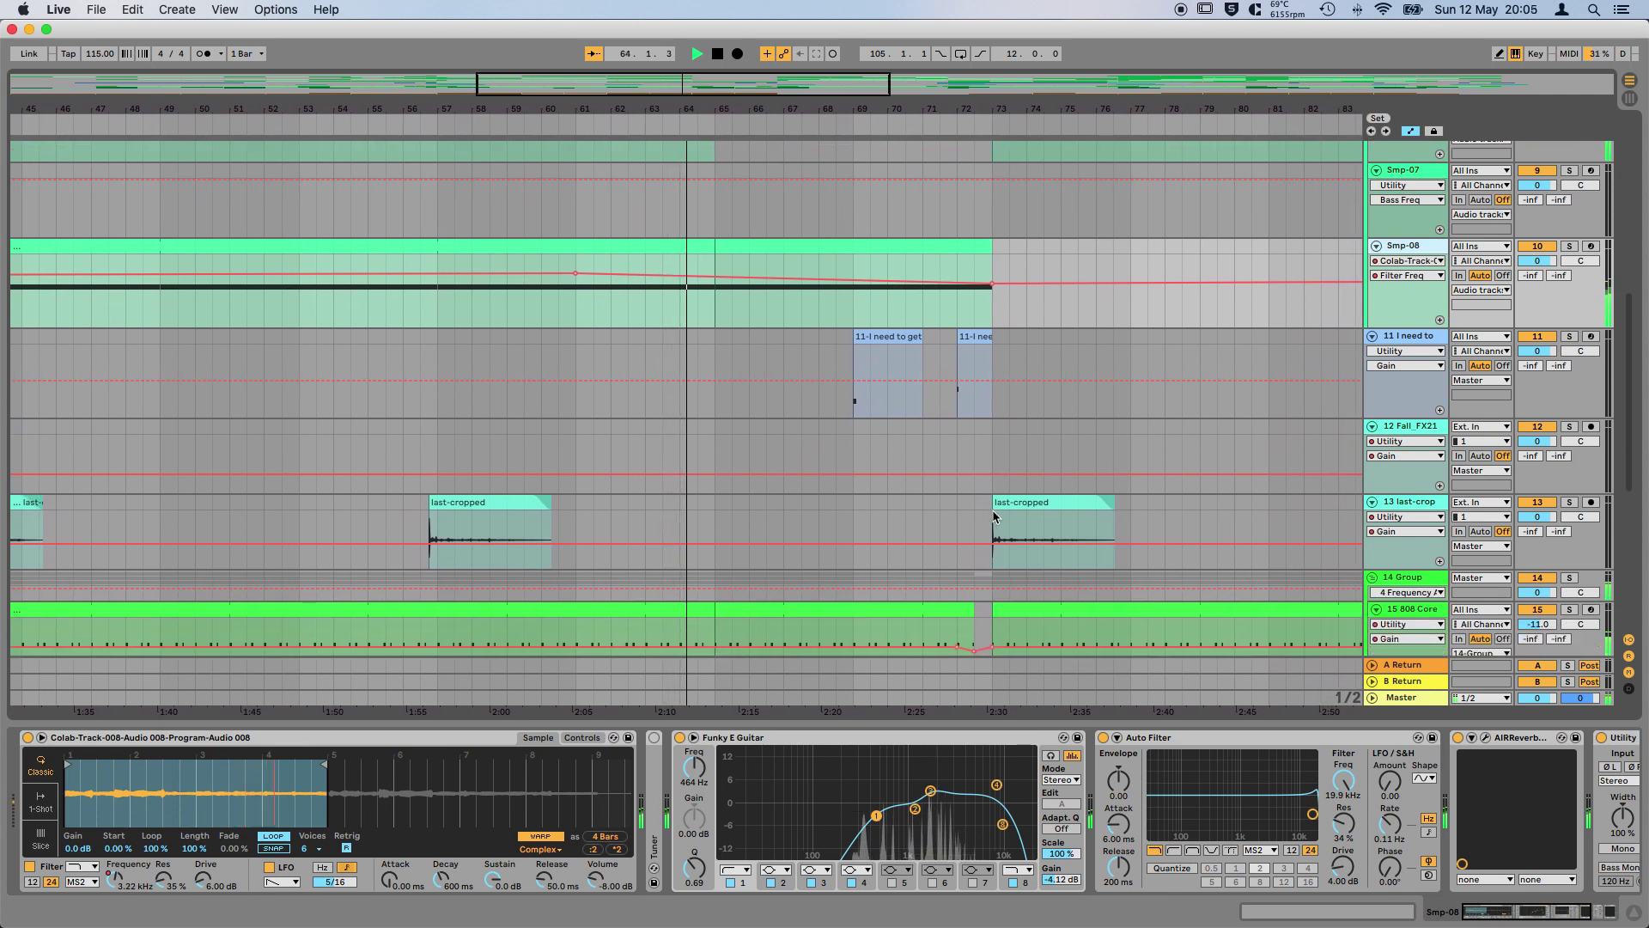
Step: Examine the vocal, FX, last-cropped, drum group and V1-A tracks around bars 65 to 70 during playback
scroll(993, 516, up, 3)
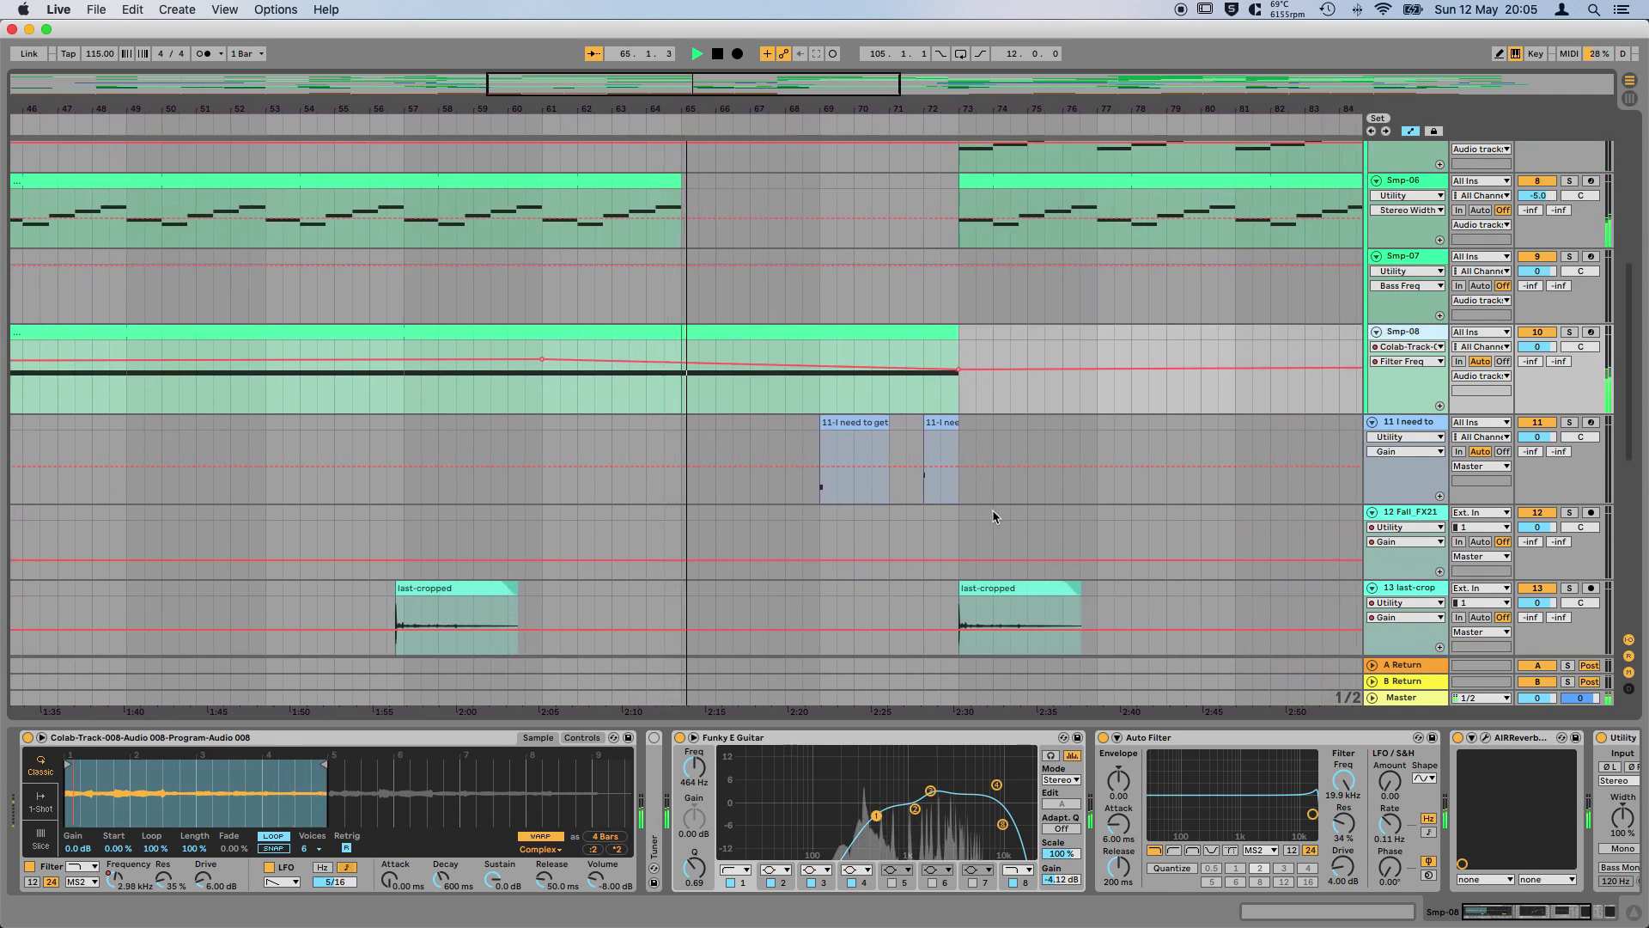
scroll(993, 515, down, 5)
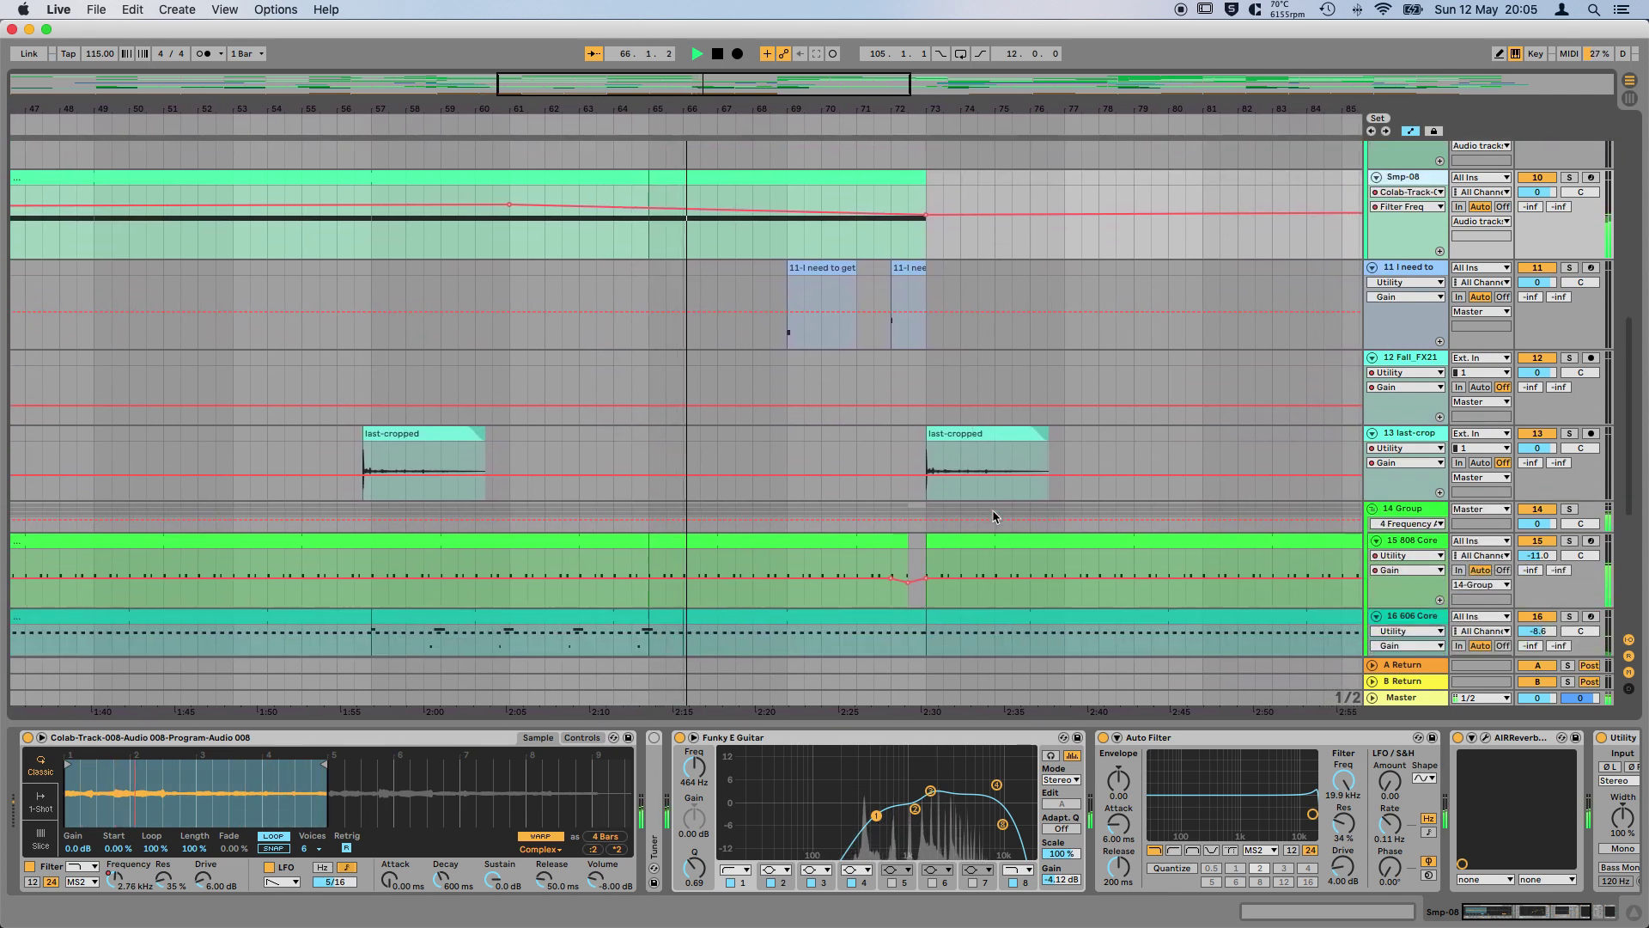
scroll(993, 516, down, 5)
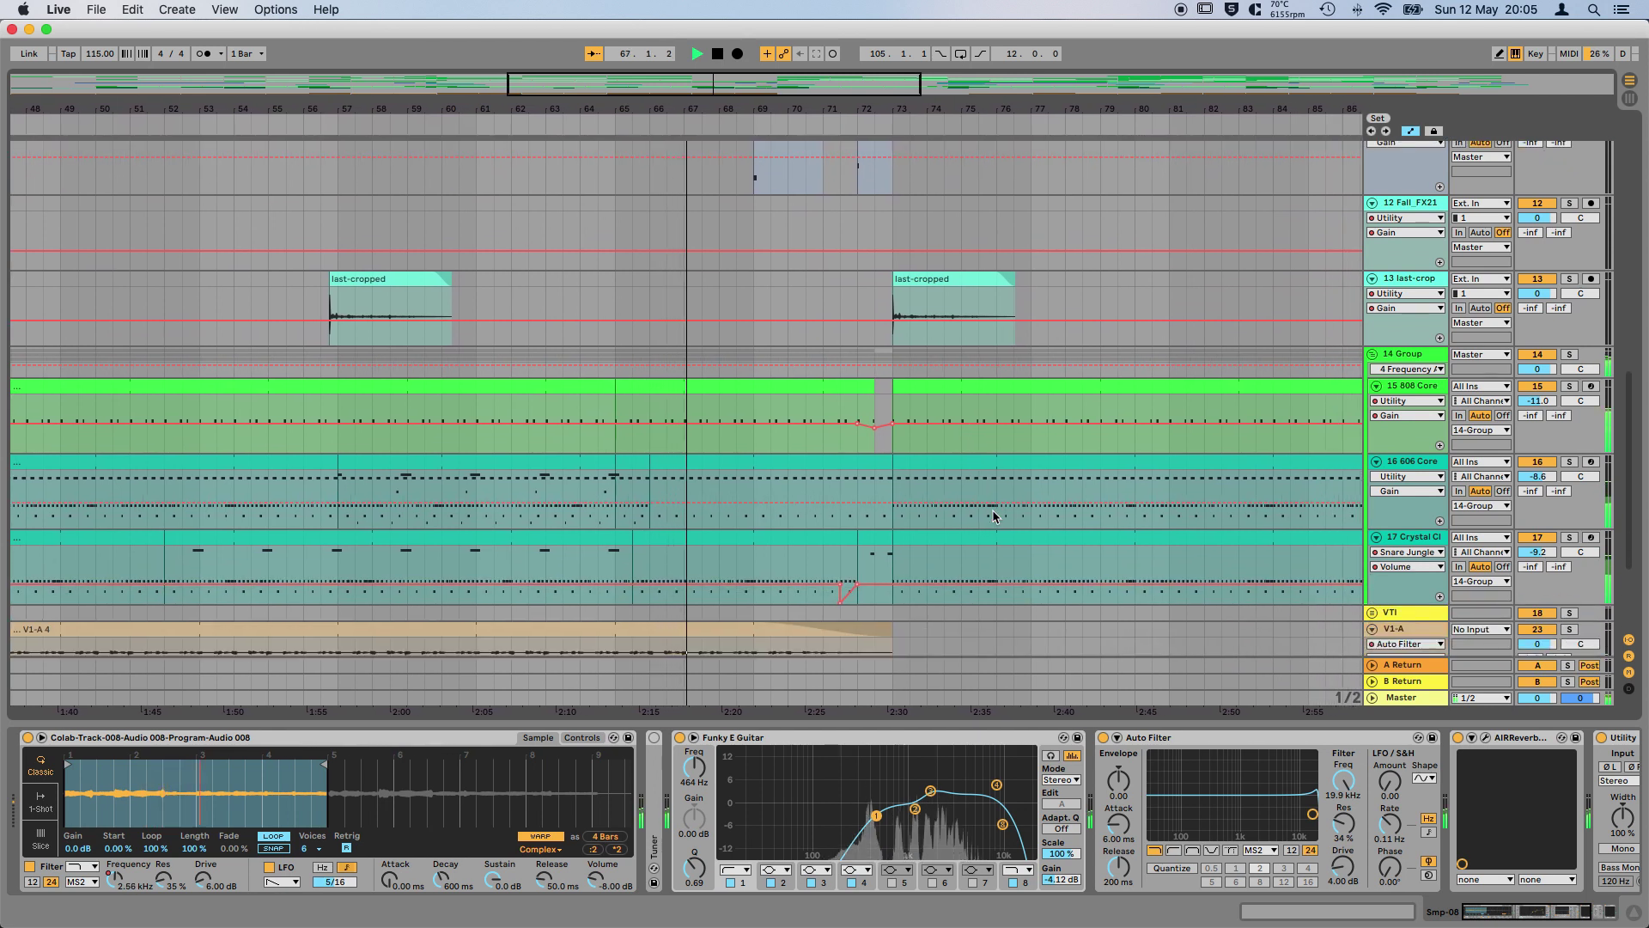
scroll(993, 515, up, 2)
scroll(993, 516, down, 3)
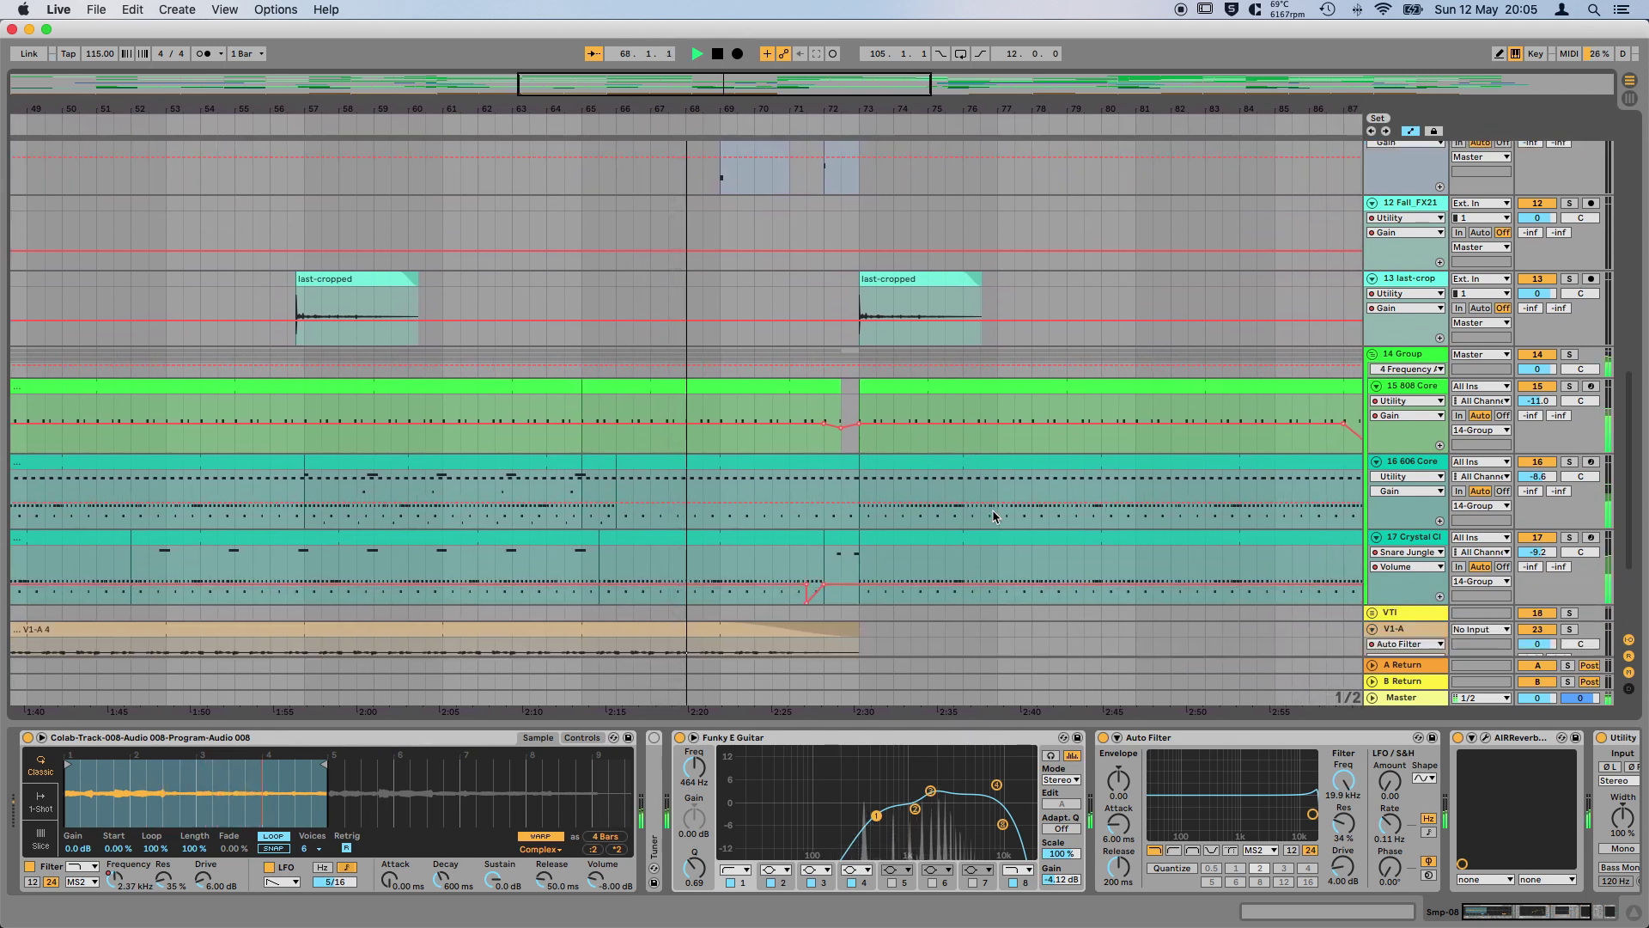
scroll(994, 517, down, 1)
scroll(994, 517, up, 1)
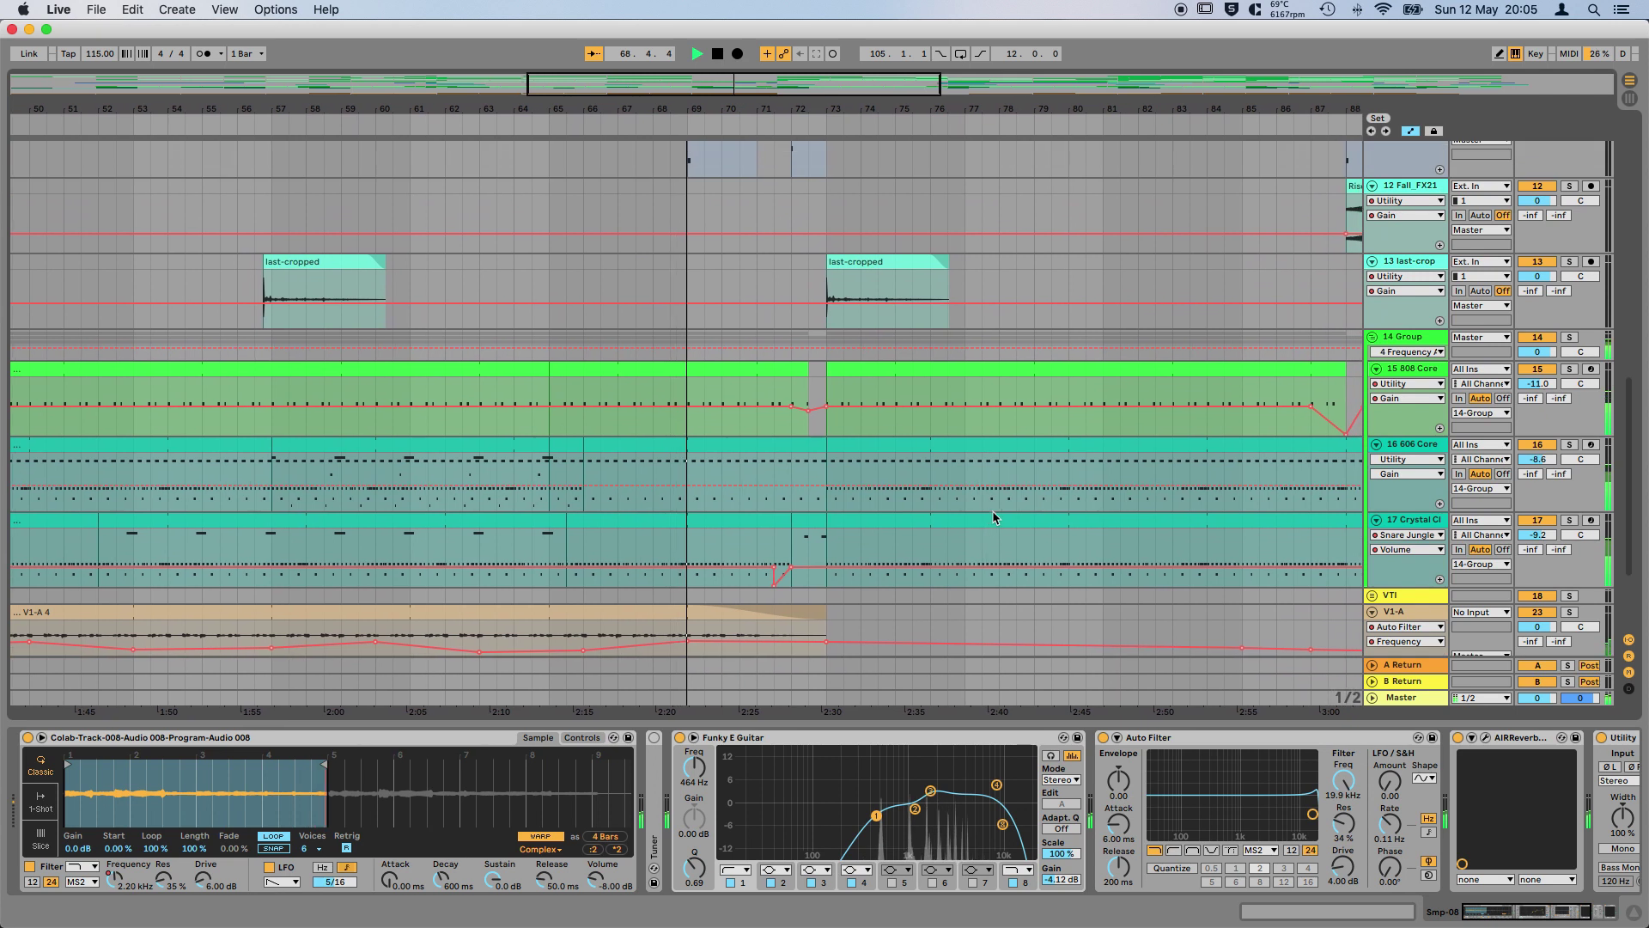
scroll(994, 517, down, 1)
scroll(993, 517, down, 2)
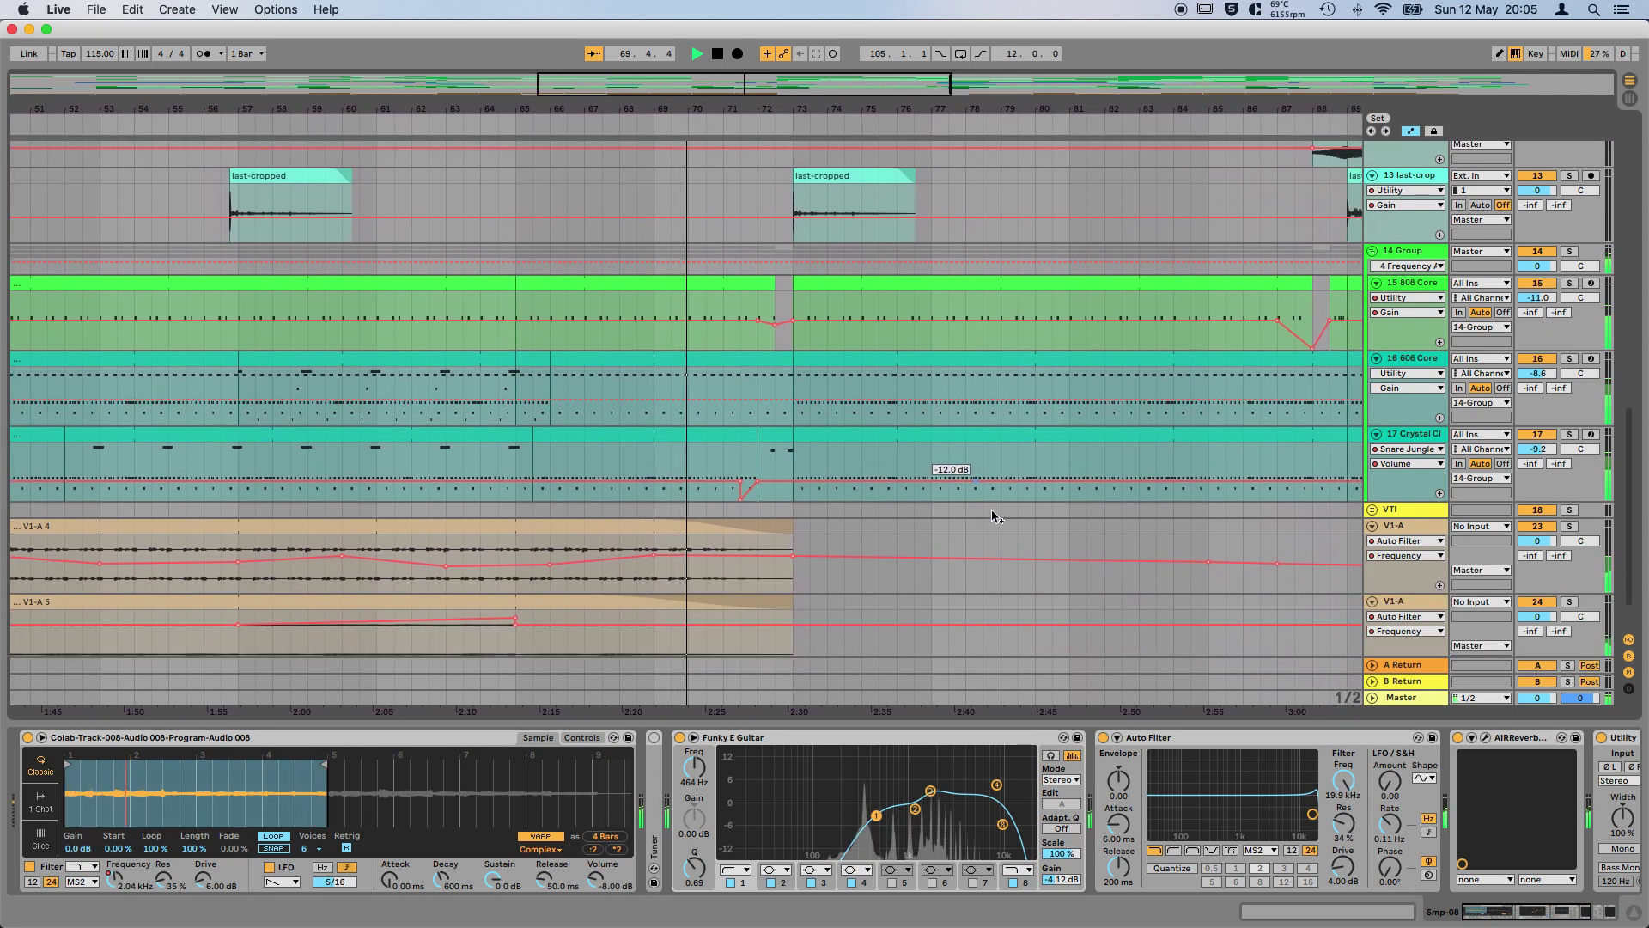
Step: Return to the sample tracks for the section starting at bar 73, and inspect the slices and device chain of Smp-03
scroll(994, 516, up, 7)
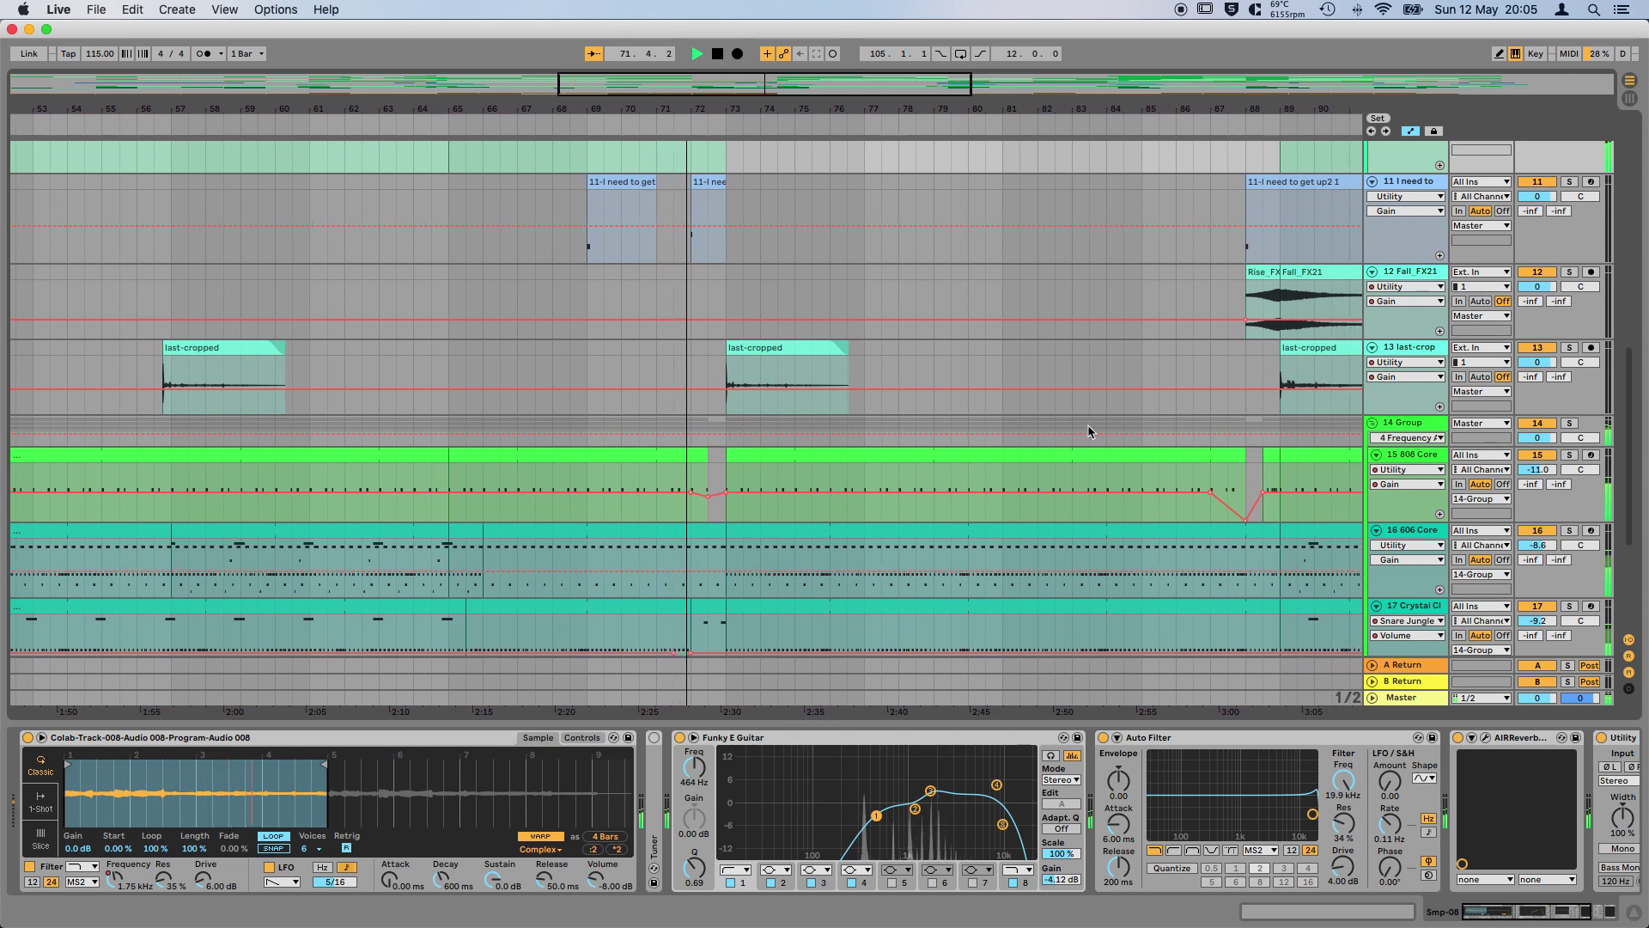
scroll(930, 417, up, 2)
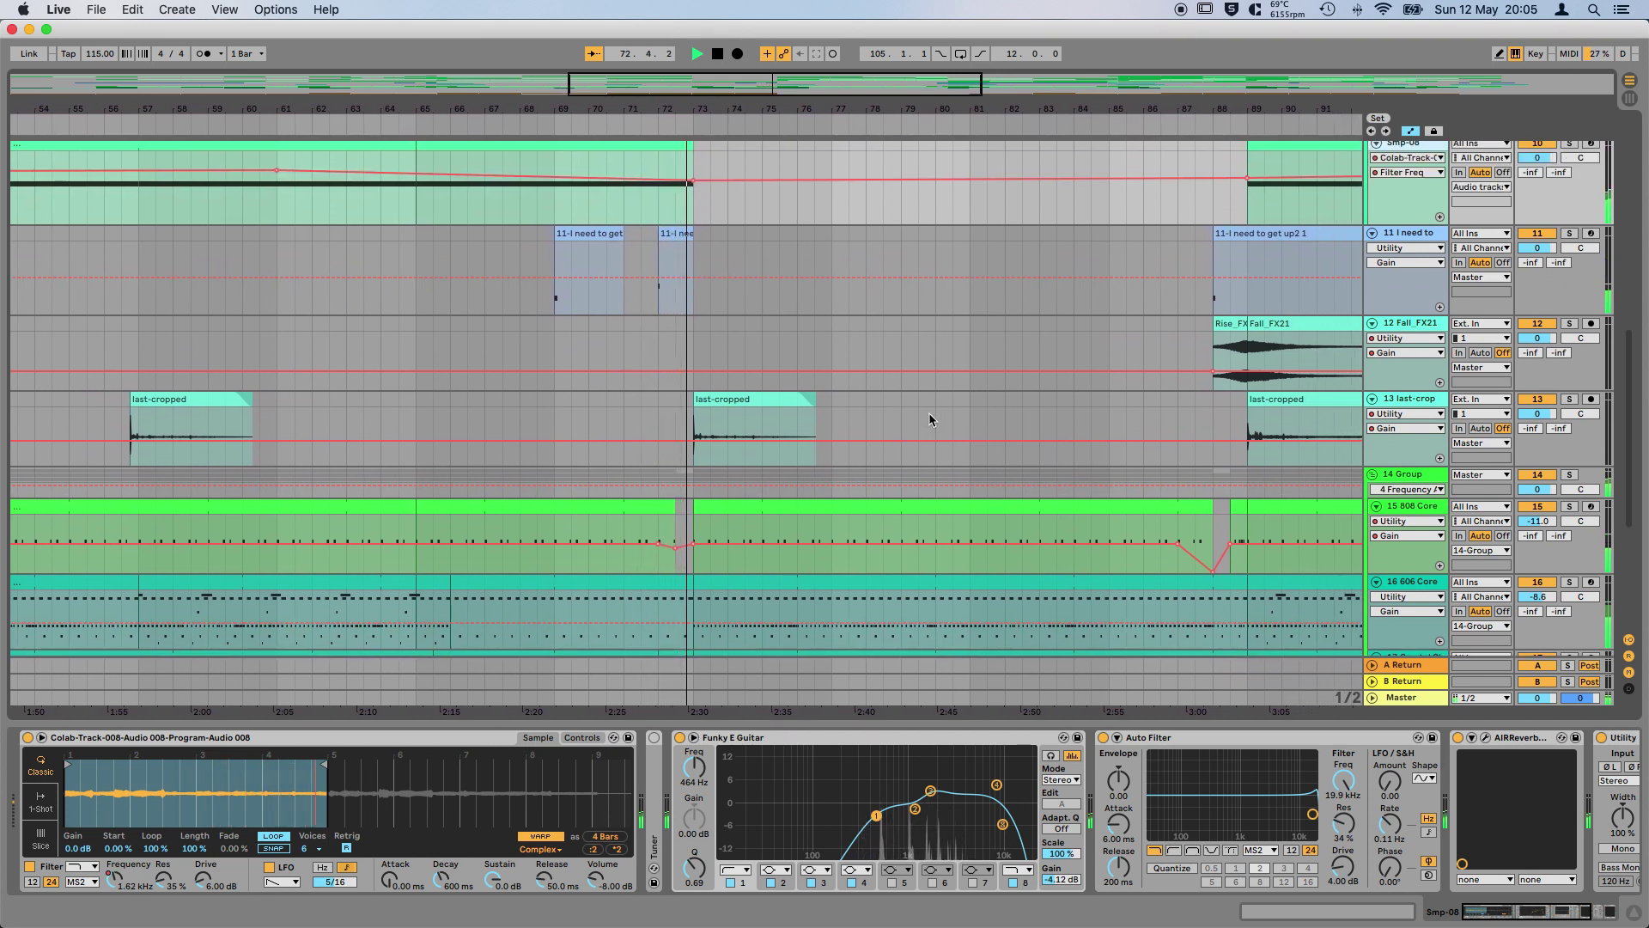
scroll(929, 418, up, 15)
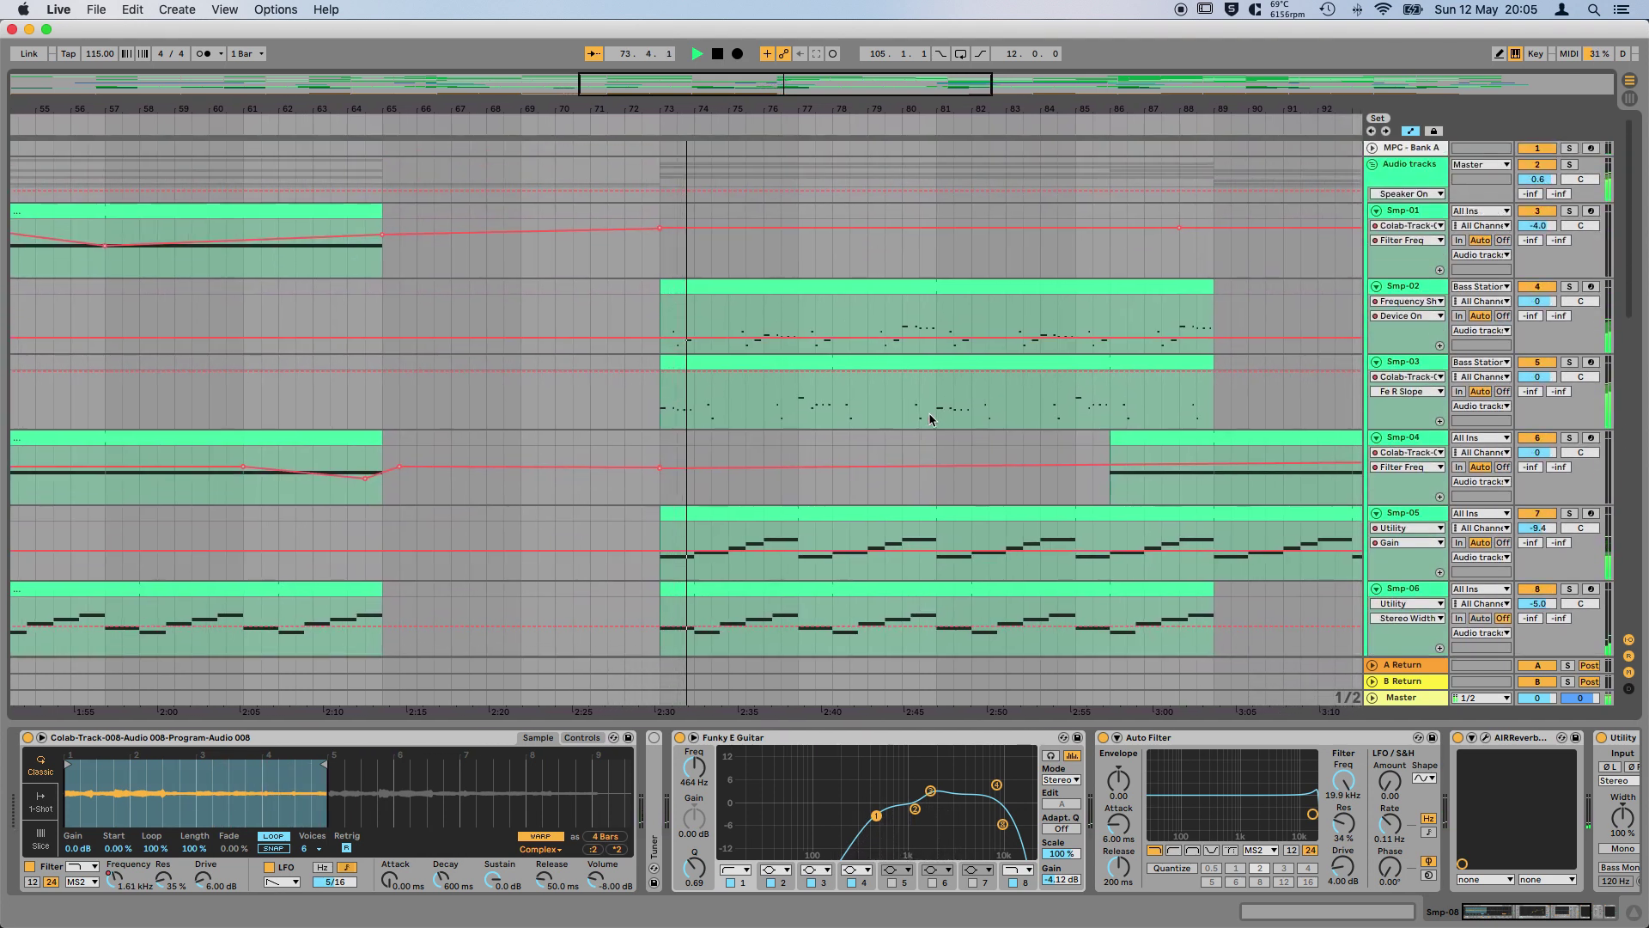
click(1422, 365)
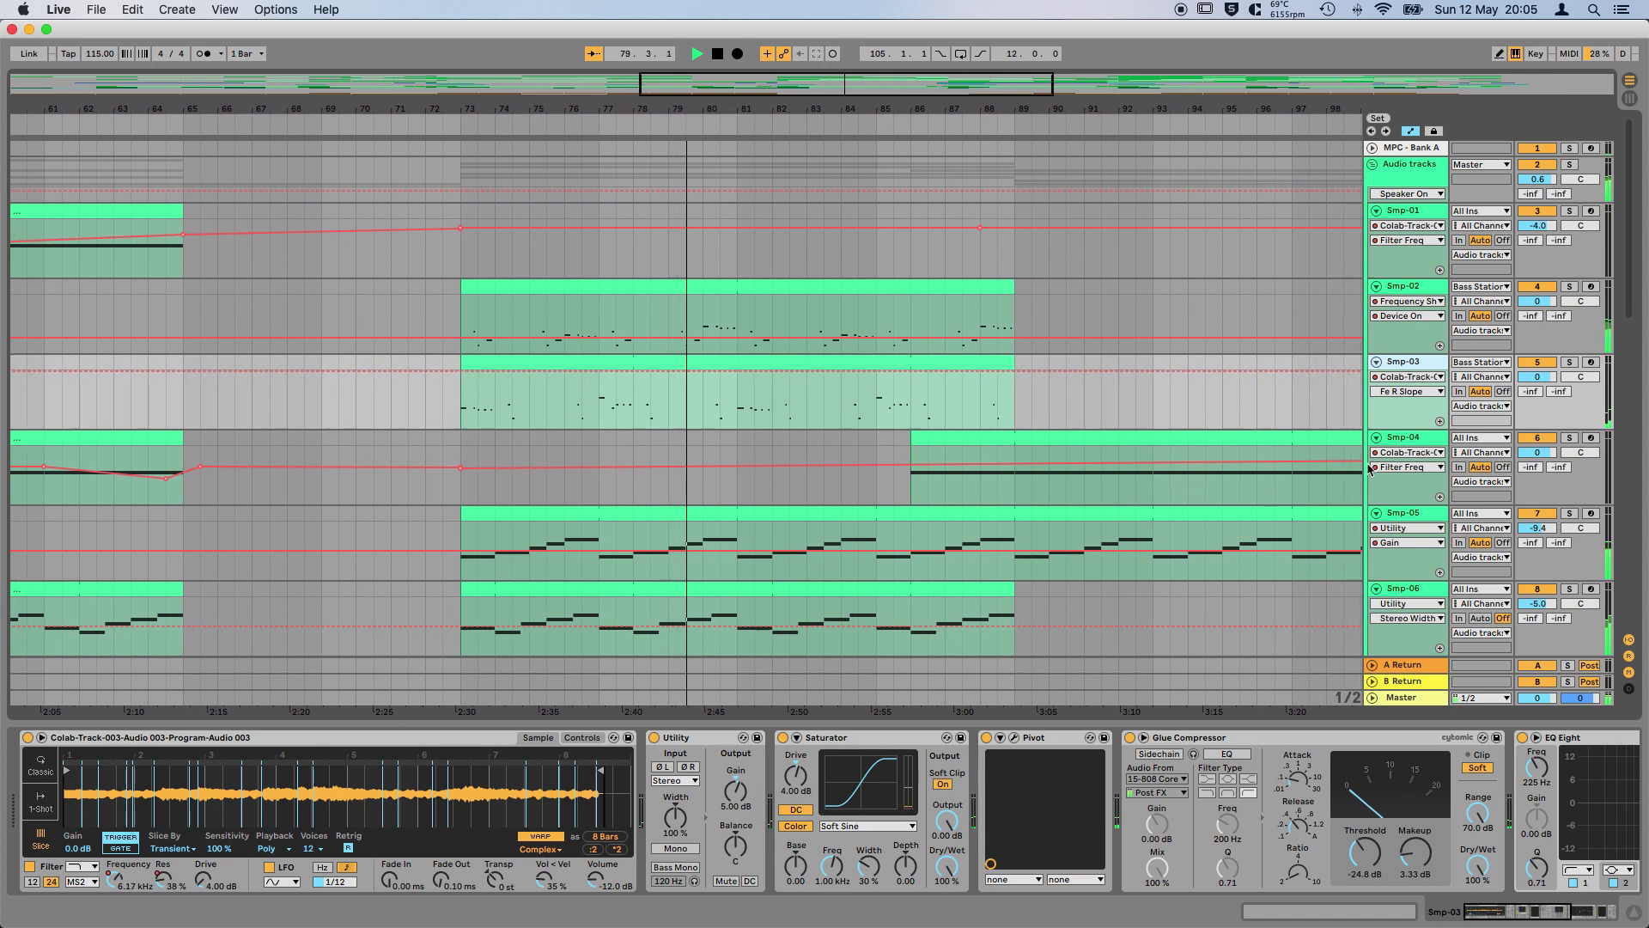
Step: Follow the arrangement from the sample tracks down to the drum group and V1-A tracks around bars 80 to 83
scroll(1267, 464, down, 2)
scroll(1254, 554, down, 7)
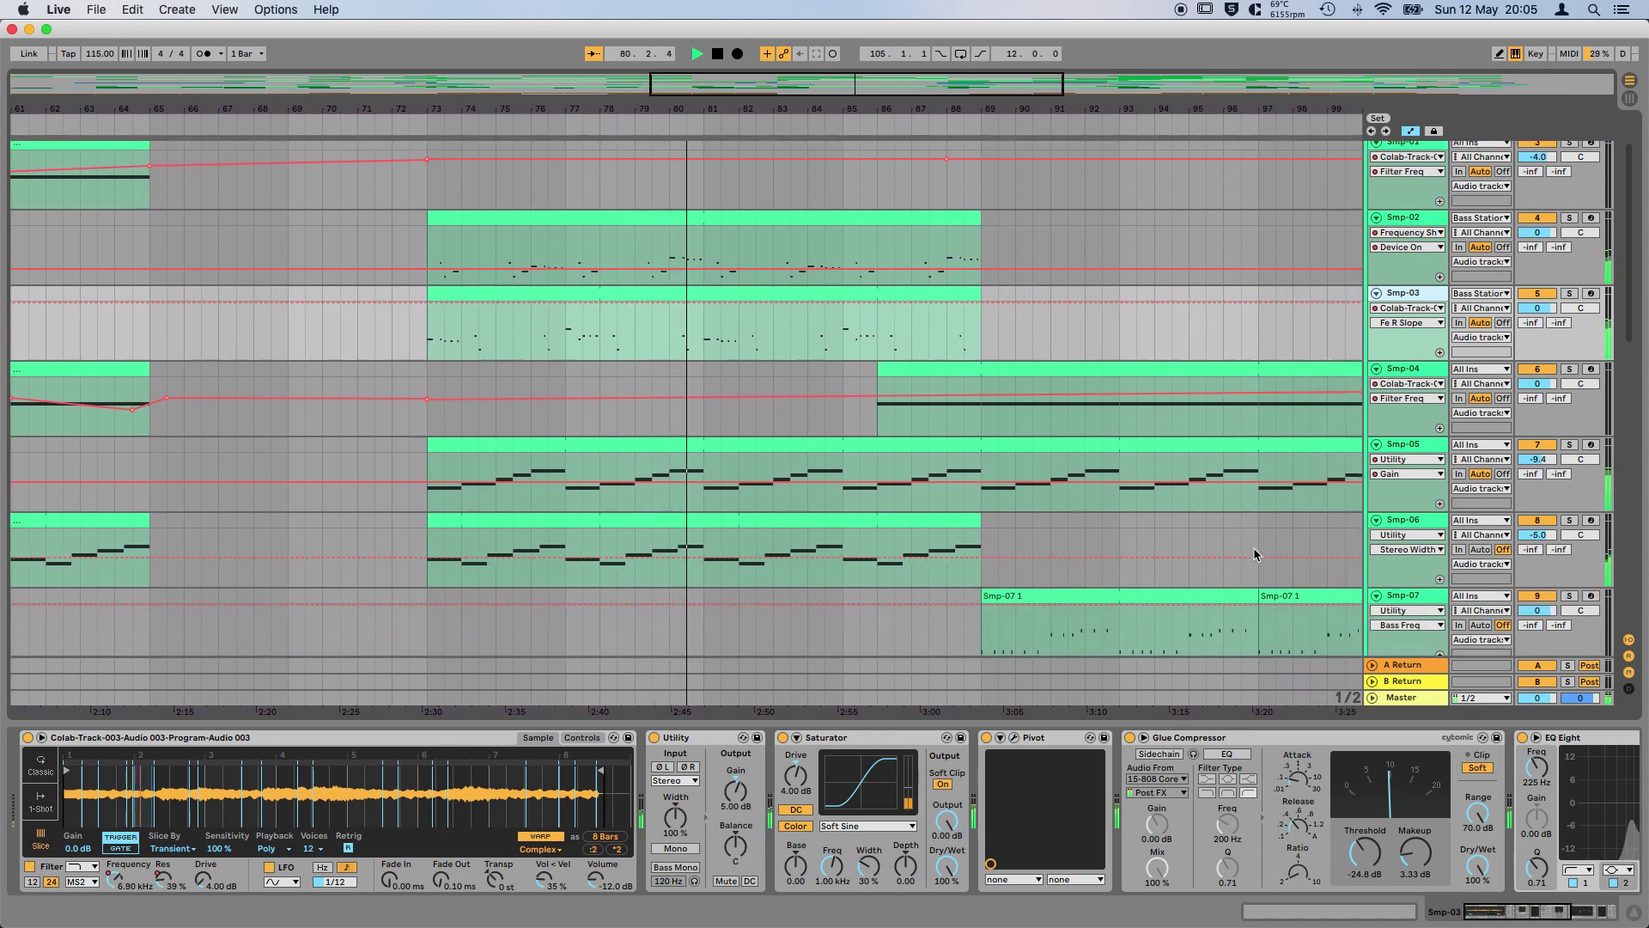
scroll(1254, 554, up, 2)
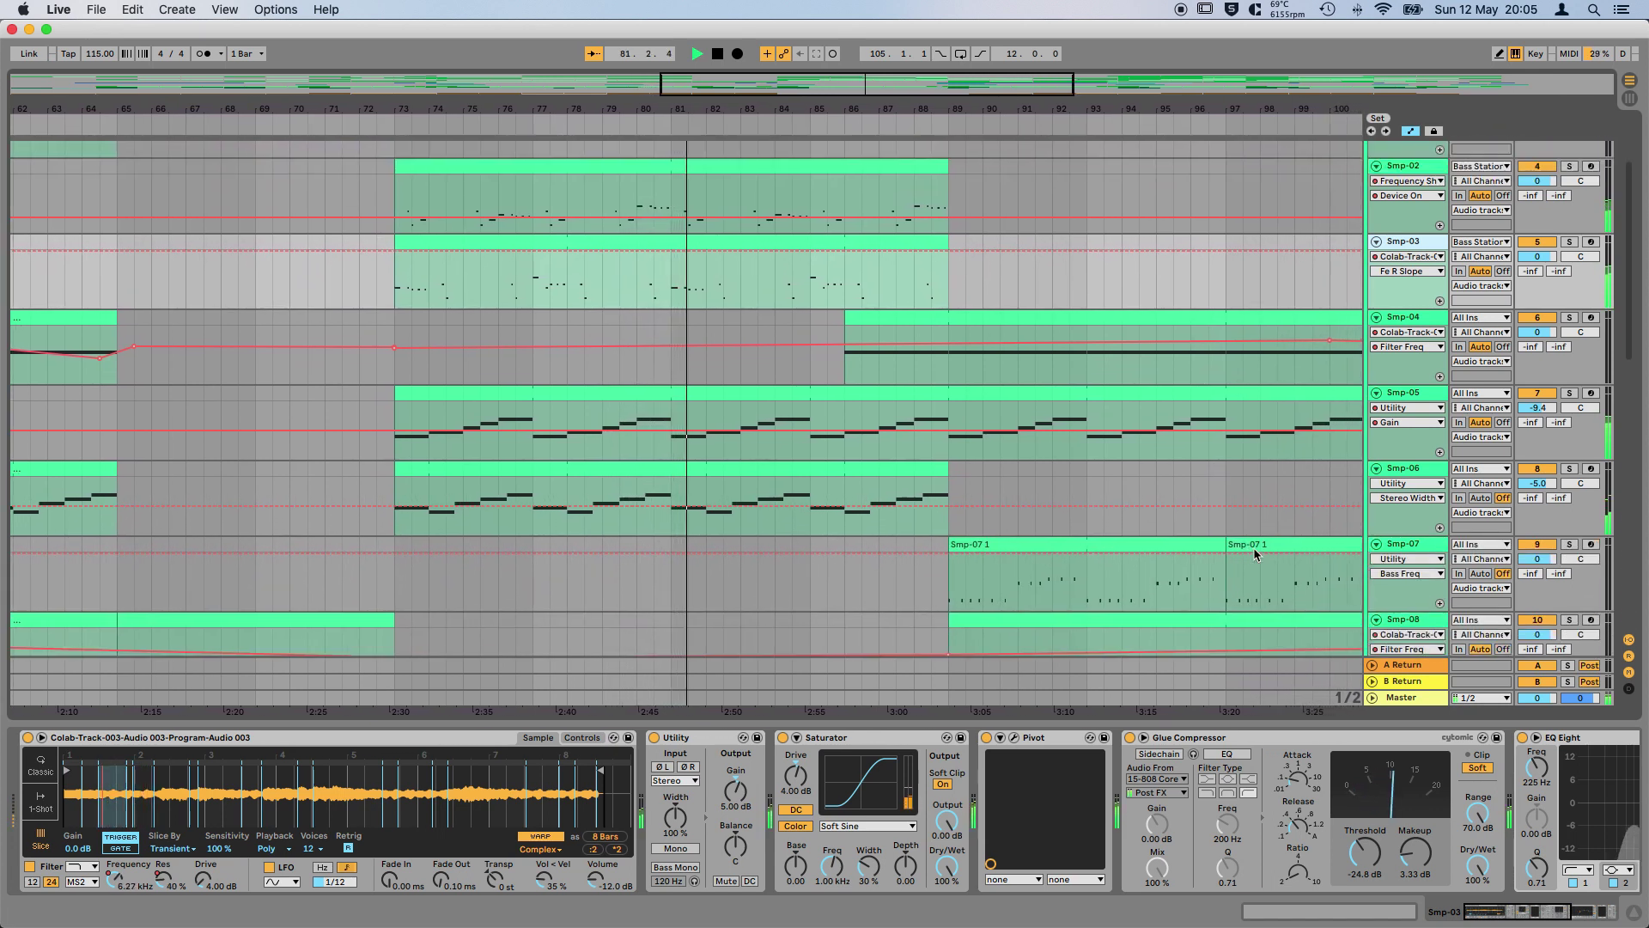
scroll(1254, 554, up, 3)
scroll(1253, 548, down, 20)
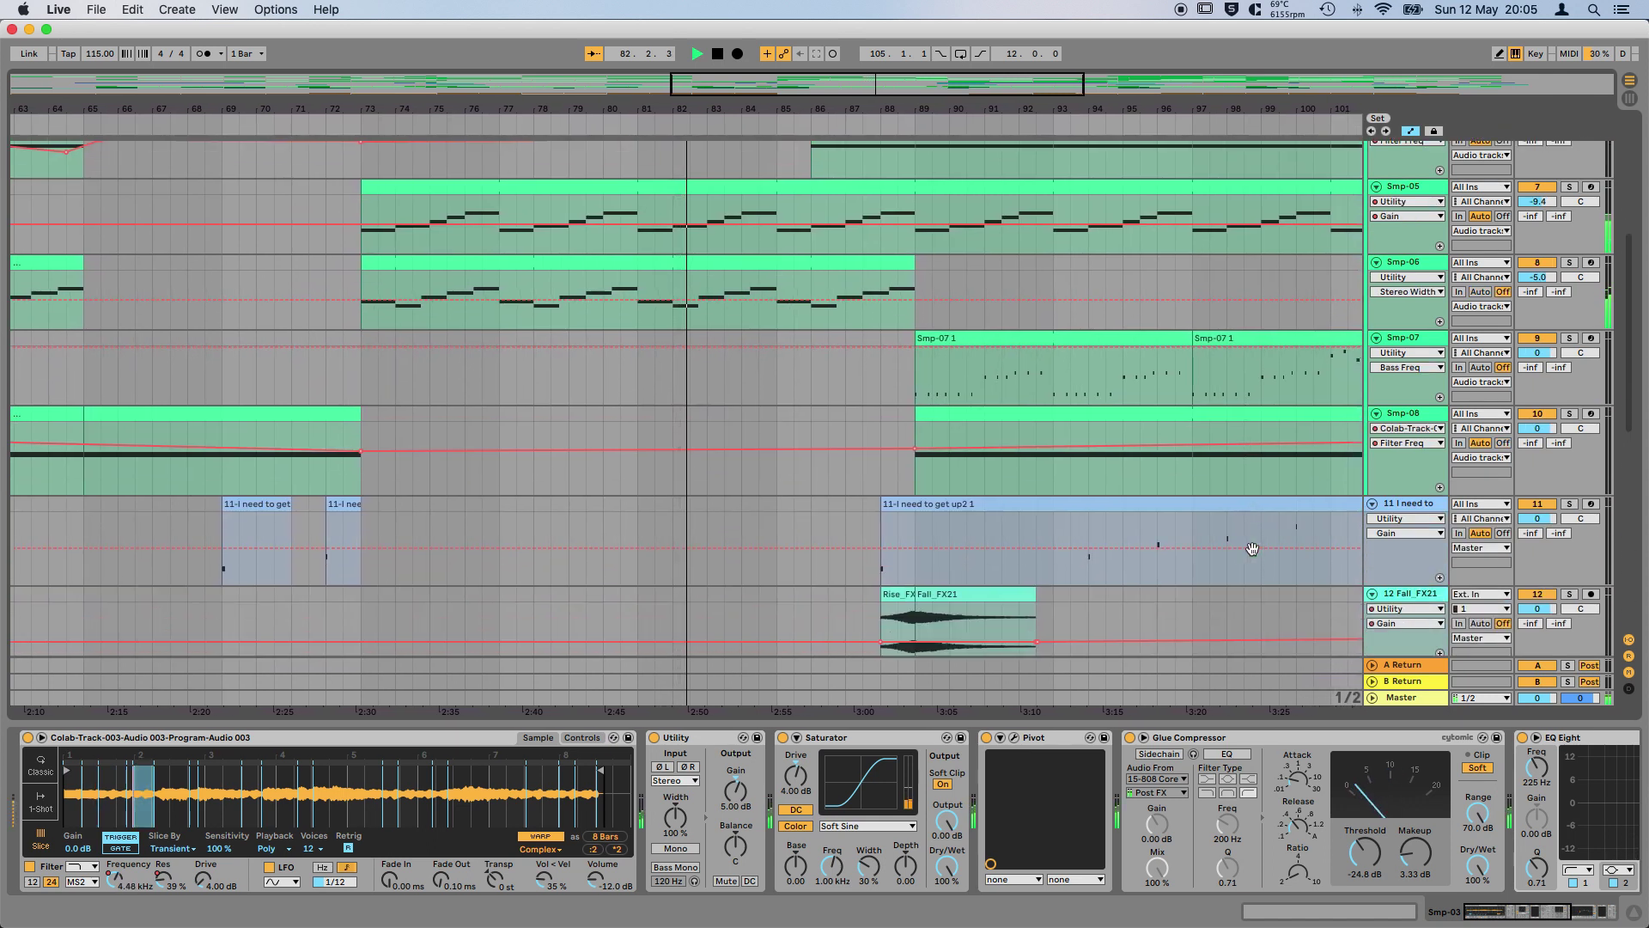
scroll(1253, 548, down, 4)
scroll(1252, 549, down, 13)
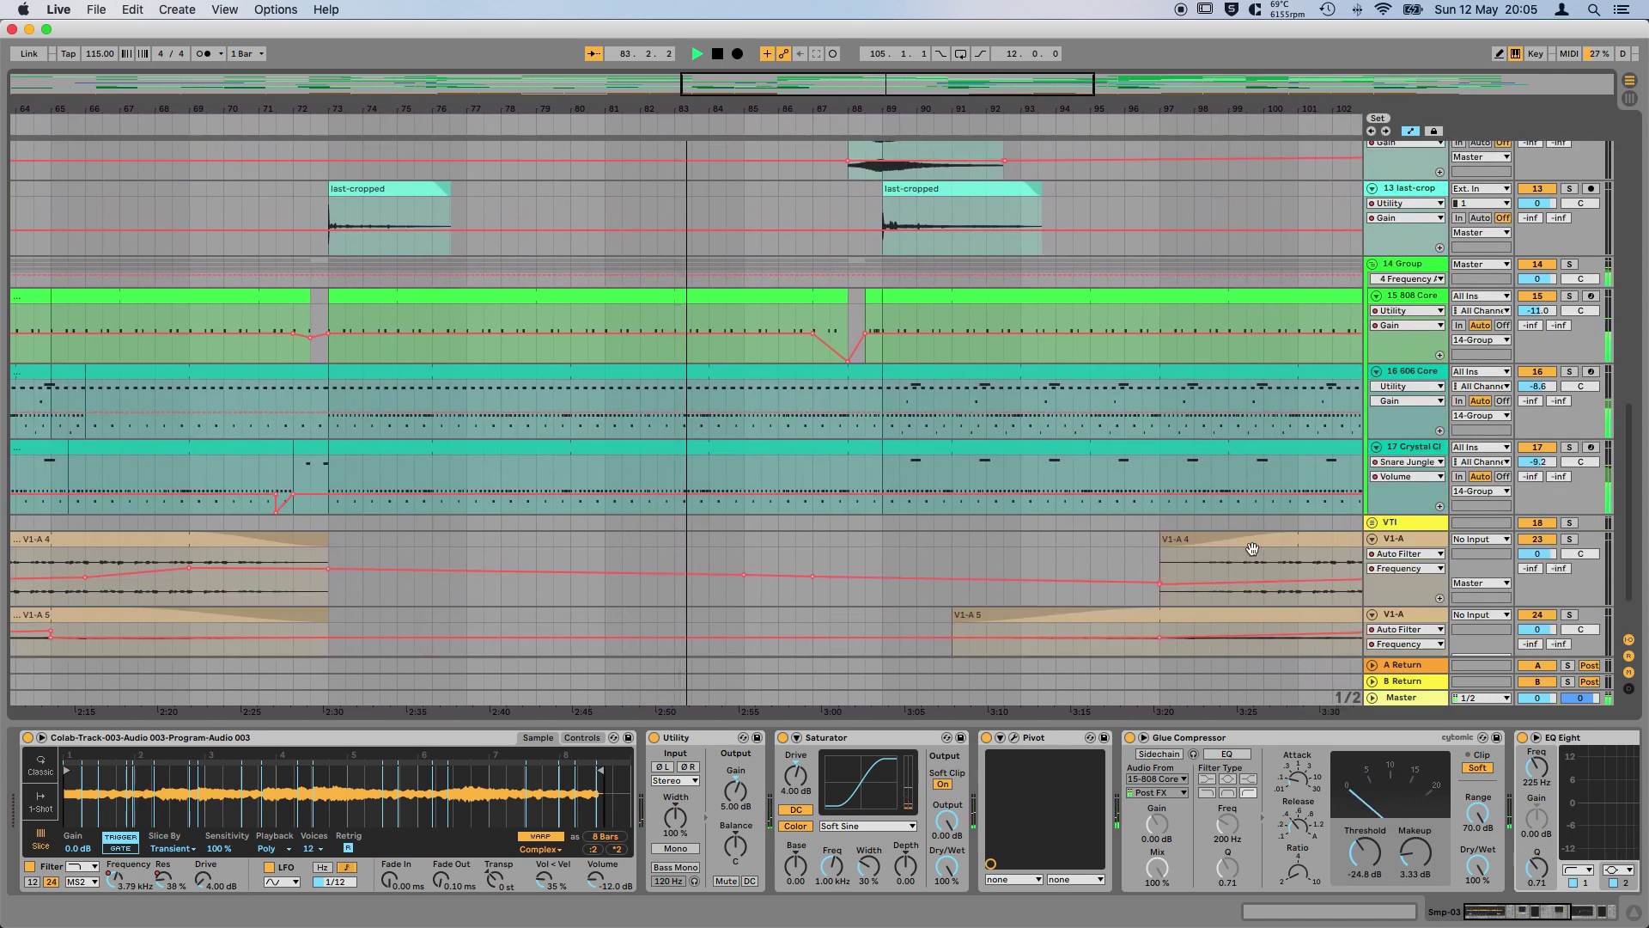
Step: Follow the arrangement from the drum group back up through the FX, vocal and sample tracks around bars 84 to 90
scroll(1252, 548, up, 6)
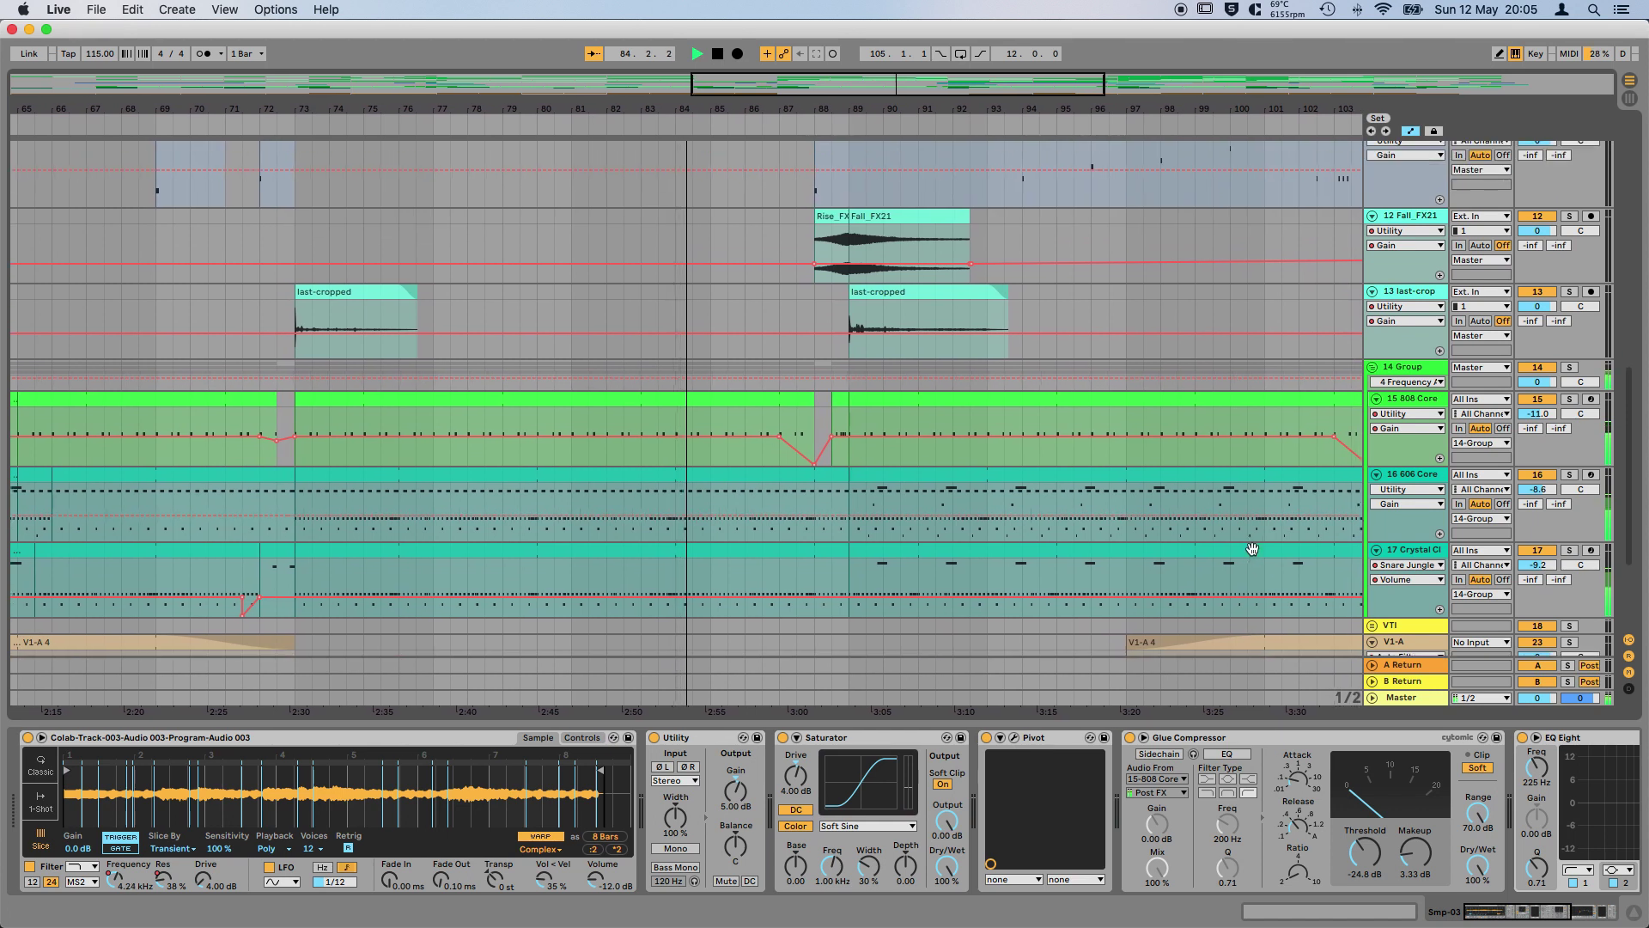
scroll(1252, 548, up, 3)
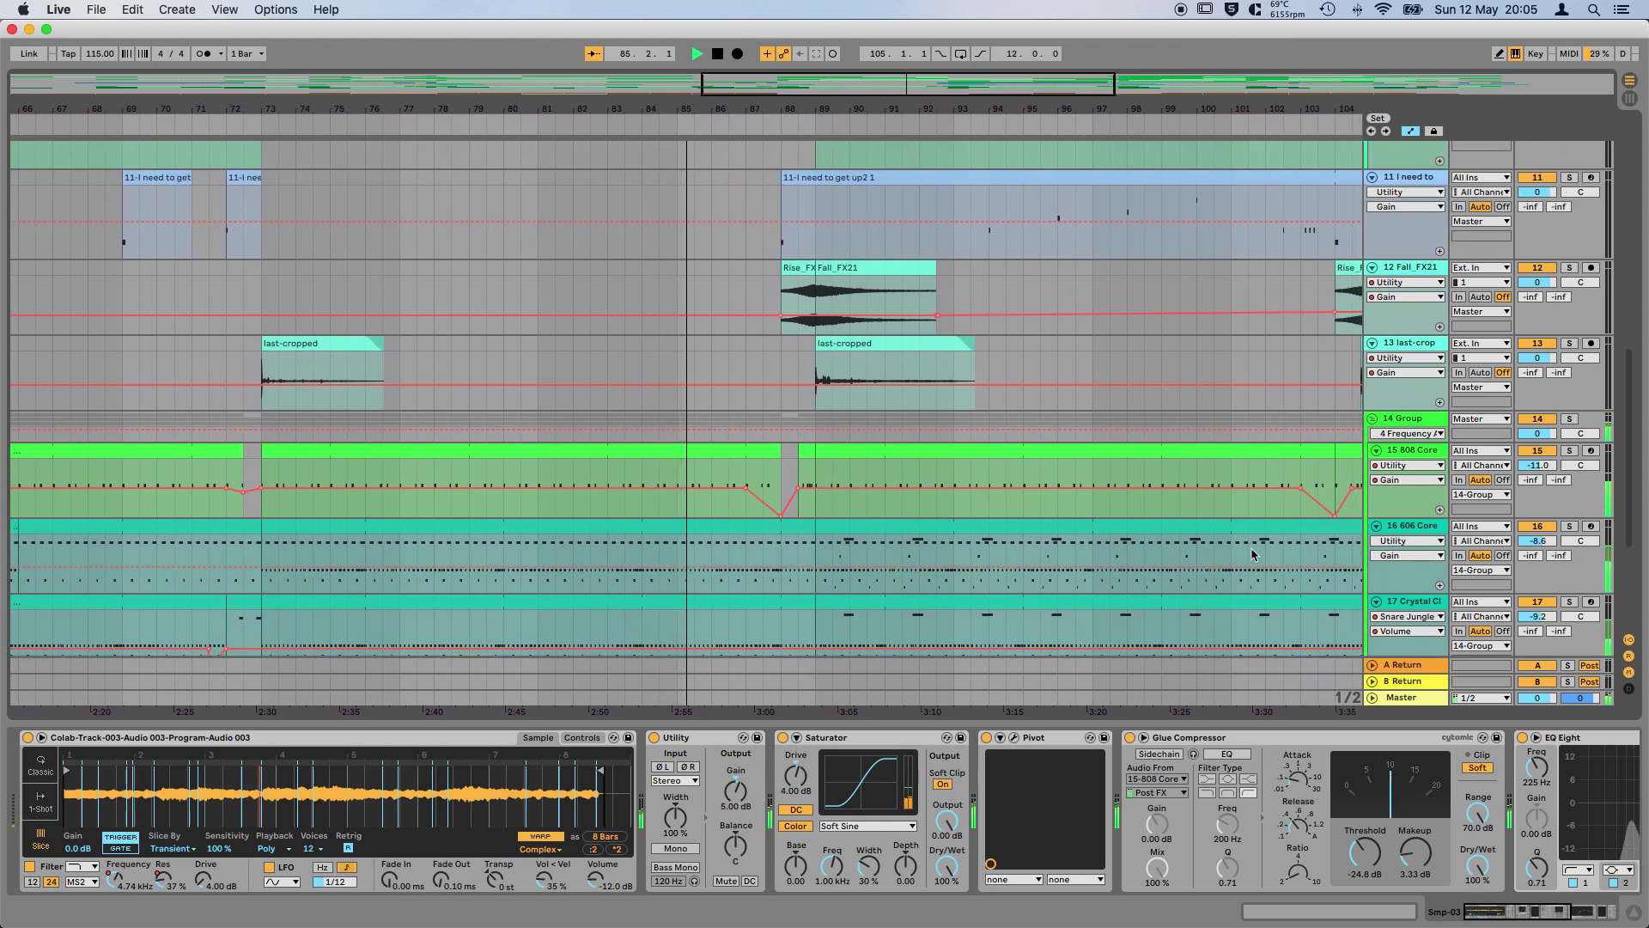
scroll(1253, 554, up, 3)
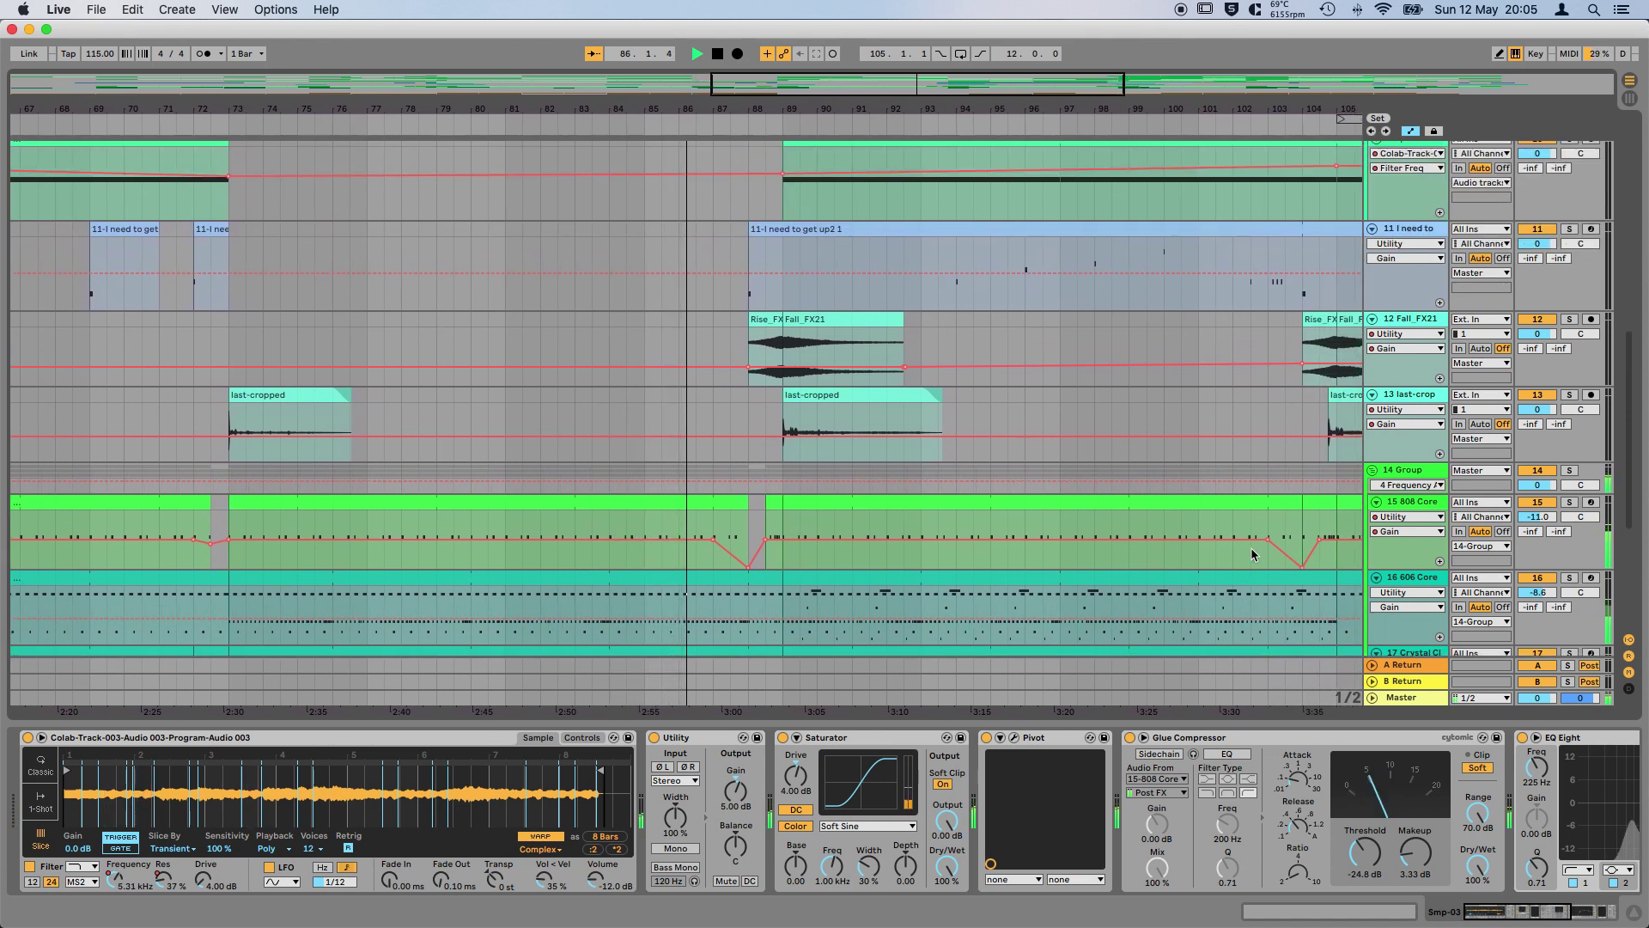
scroll(1252, 554, up, 5)
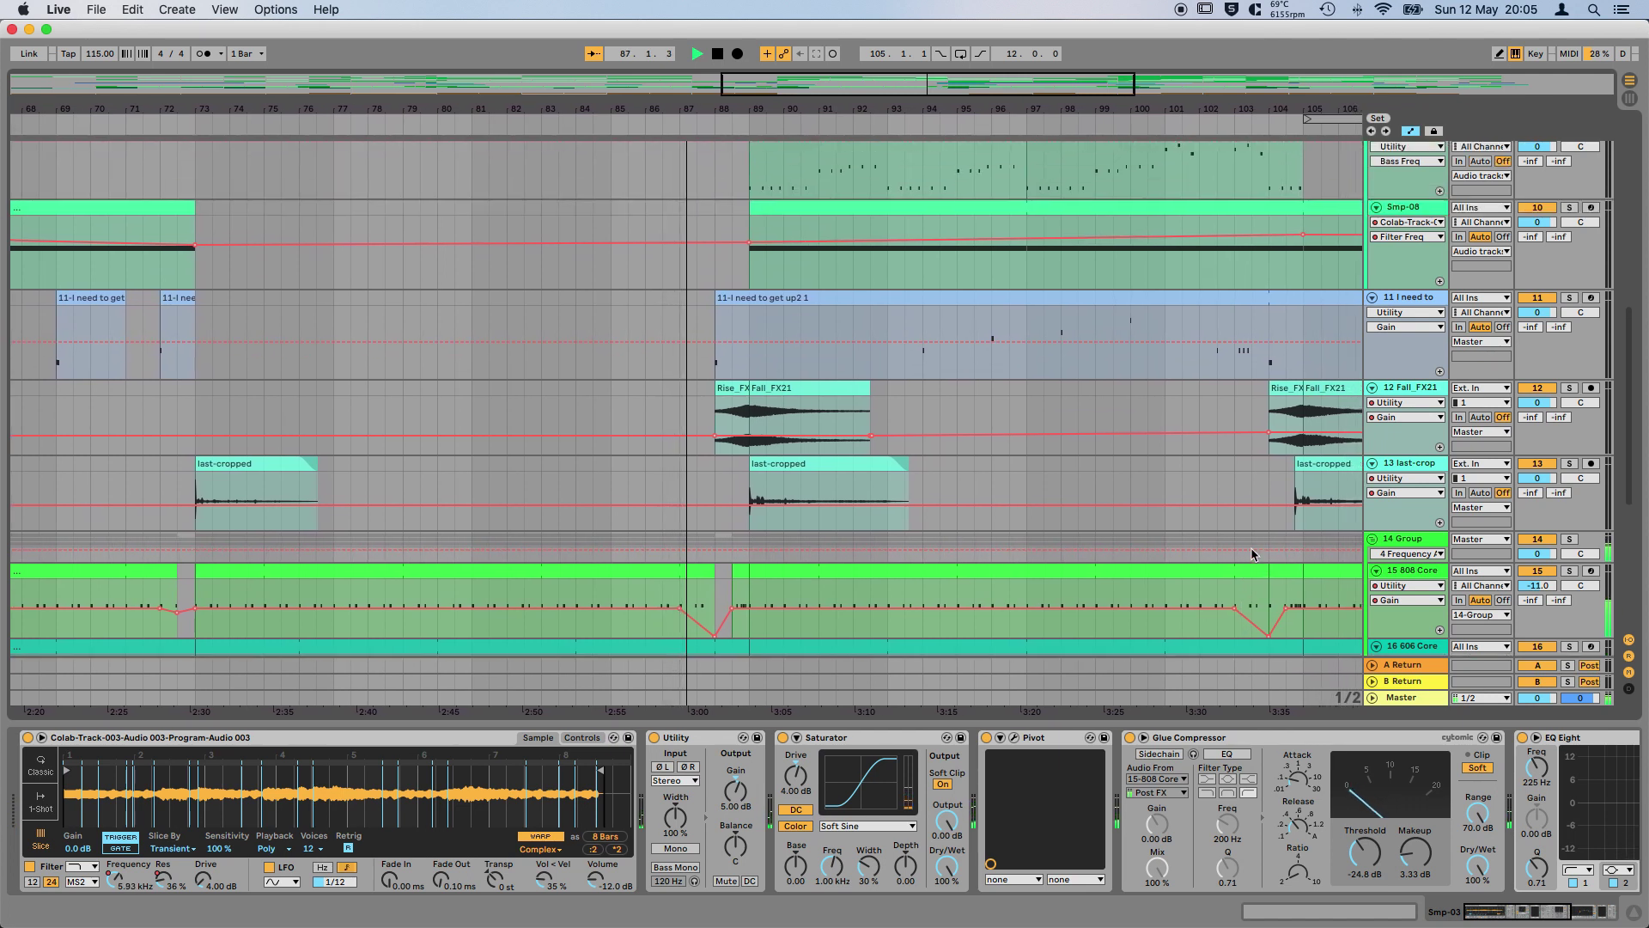
scroll(1252, 554, up, 7)
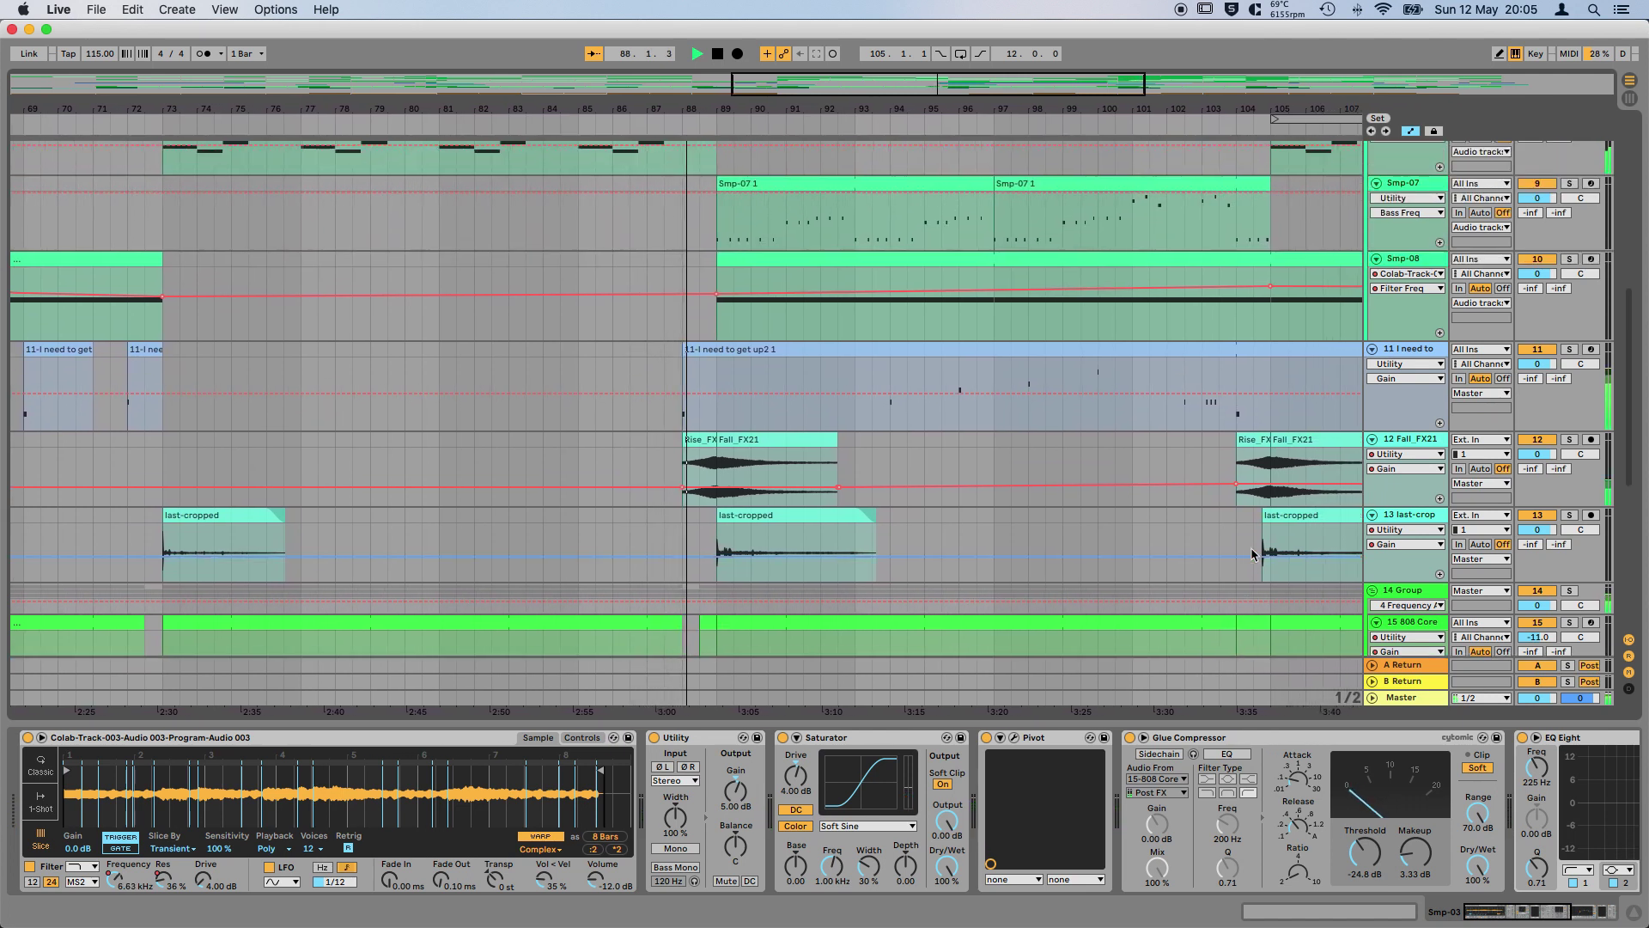
scroll(1252, 554, up, 7)
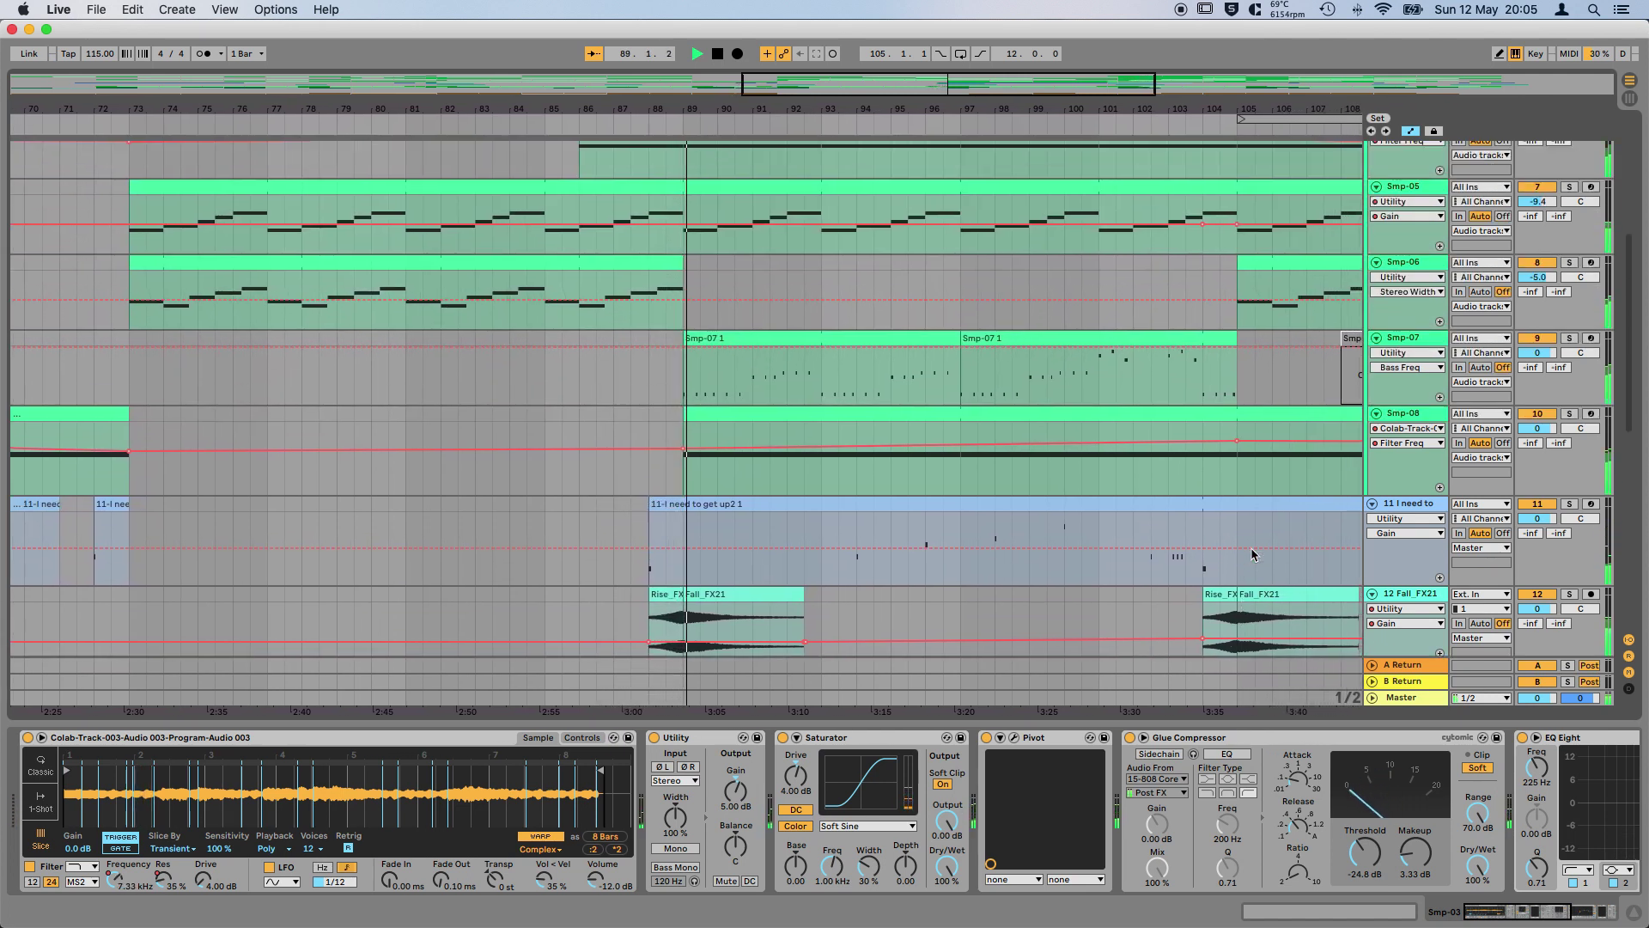
scroll(1252, 554, up, 15)
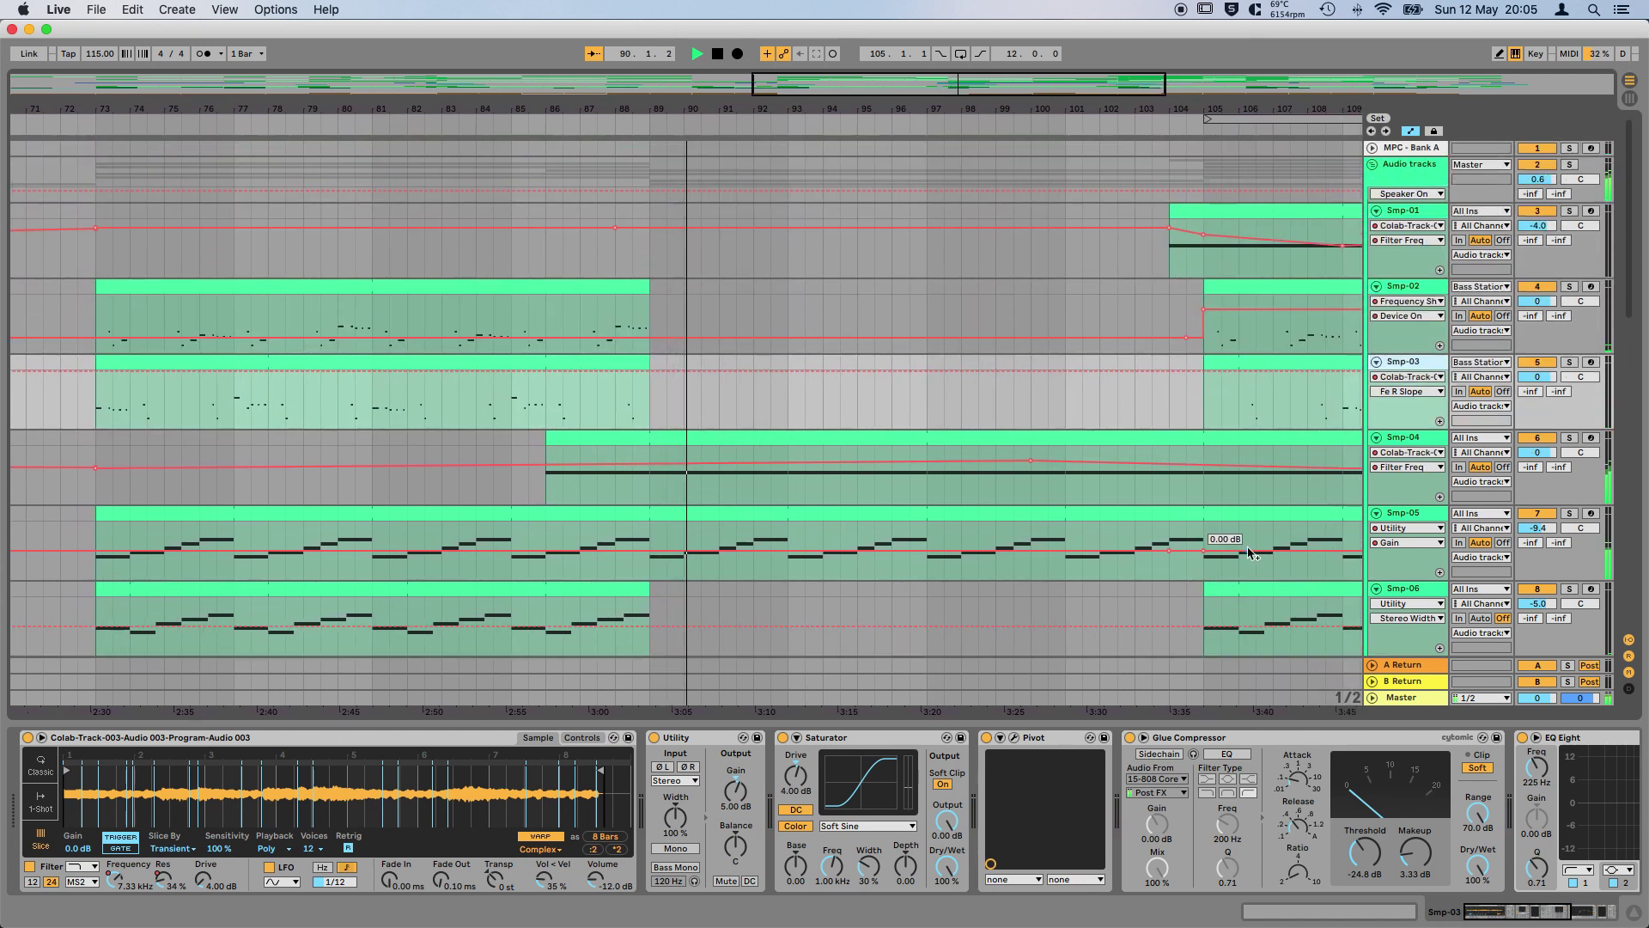
Step: Review the Smp-07 clips, drum group and V1-A tracks, returning to the upper sample tracks, around bars 91 to 100
scroll(1251, 552, down, 15)
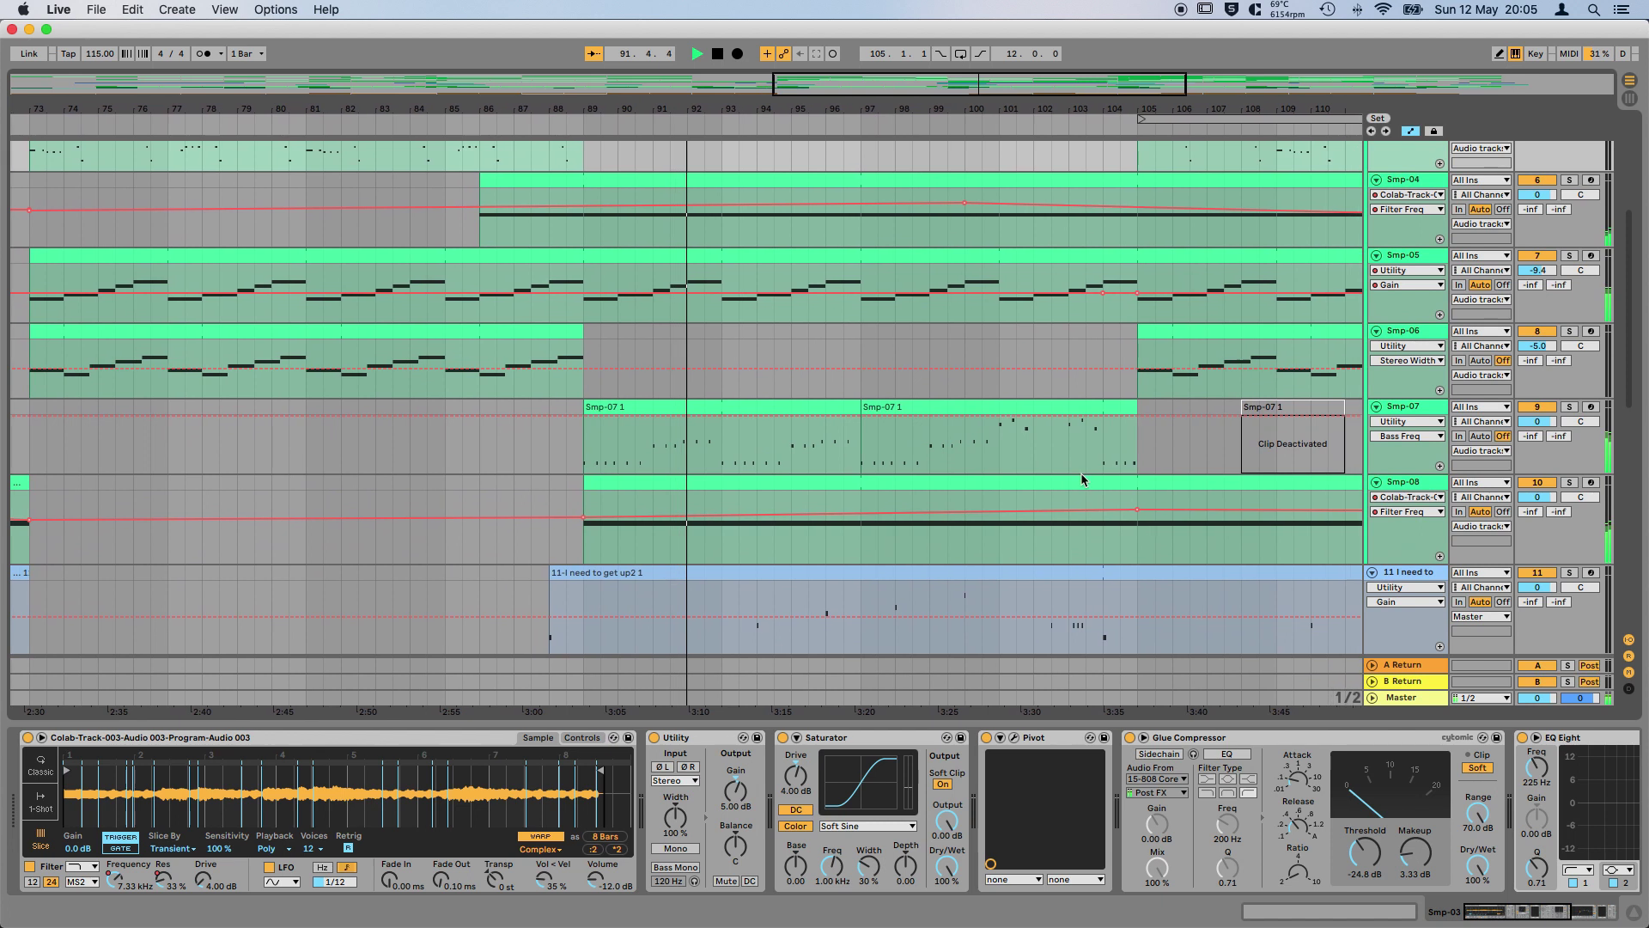
scroll(1203, 451, up, 4)
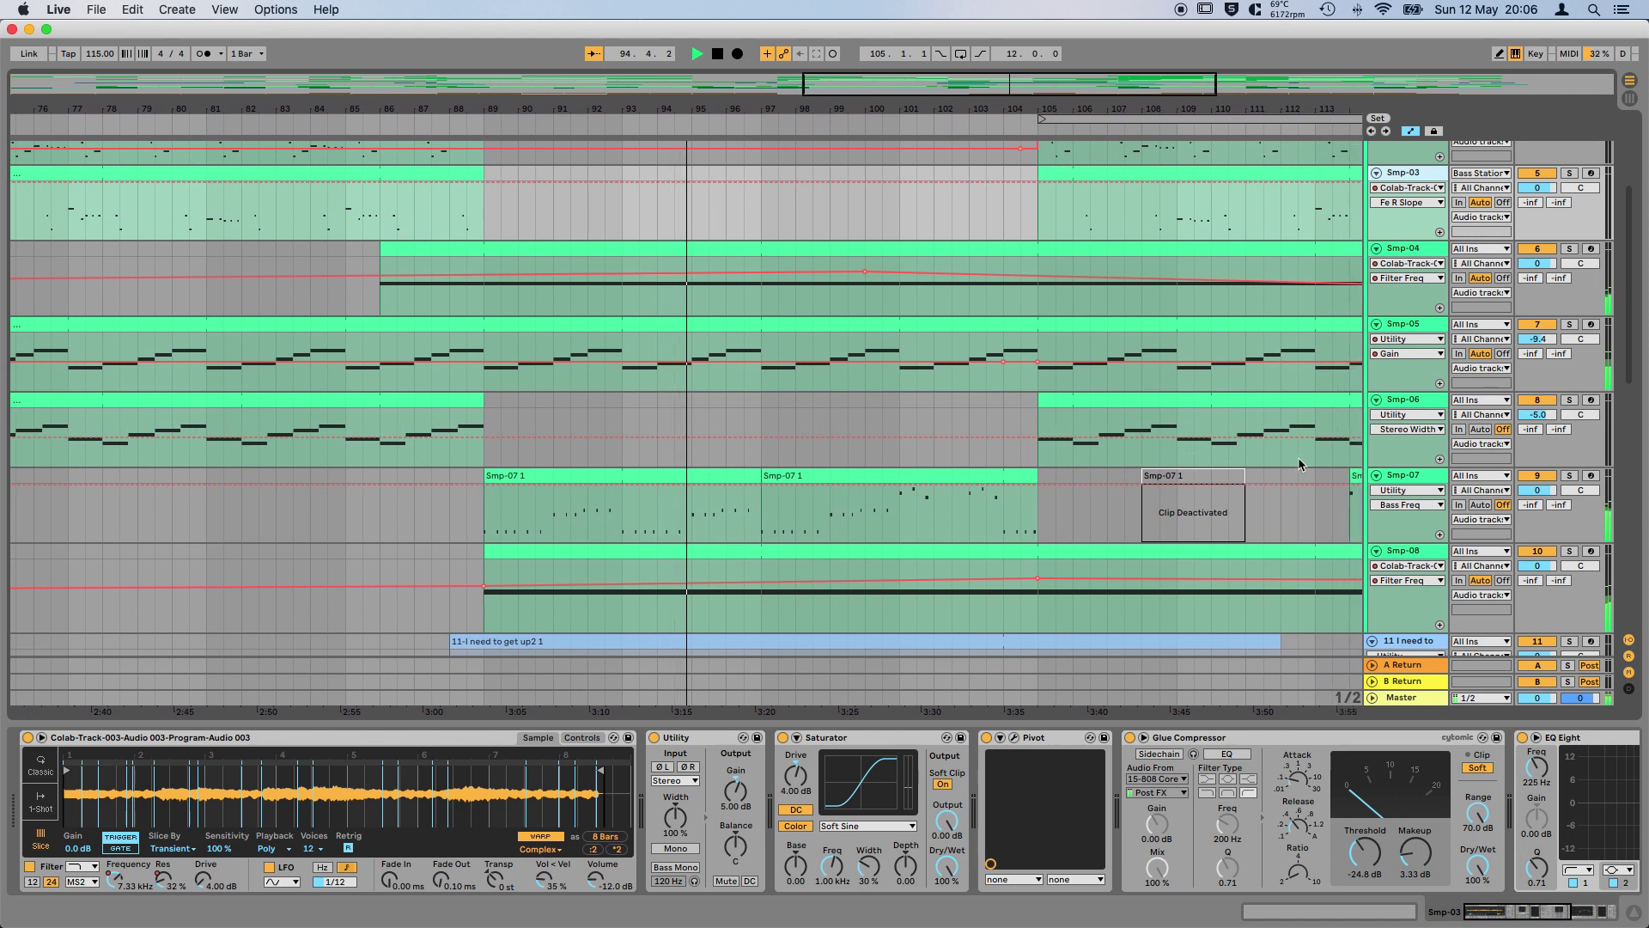
scroll(1299, 464, down, 15)
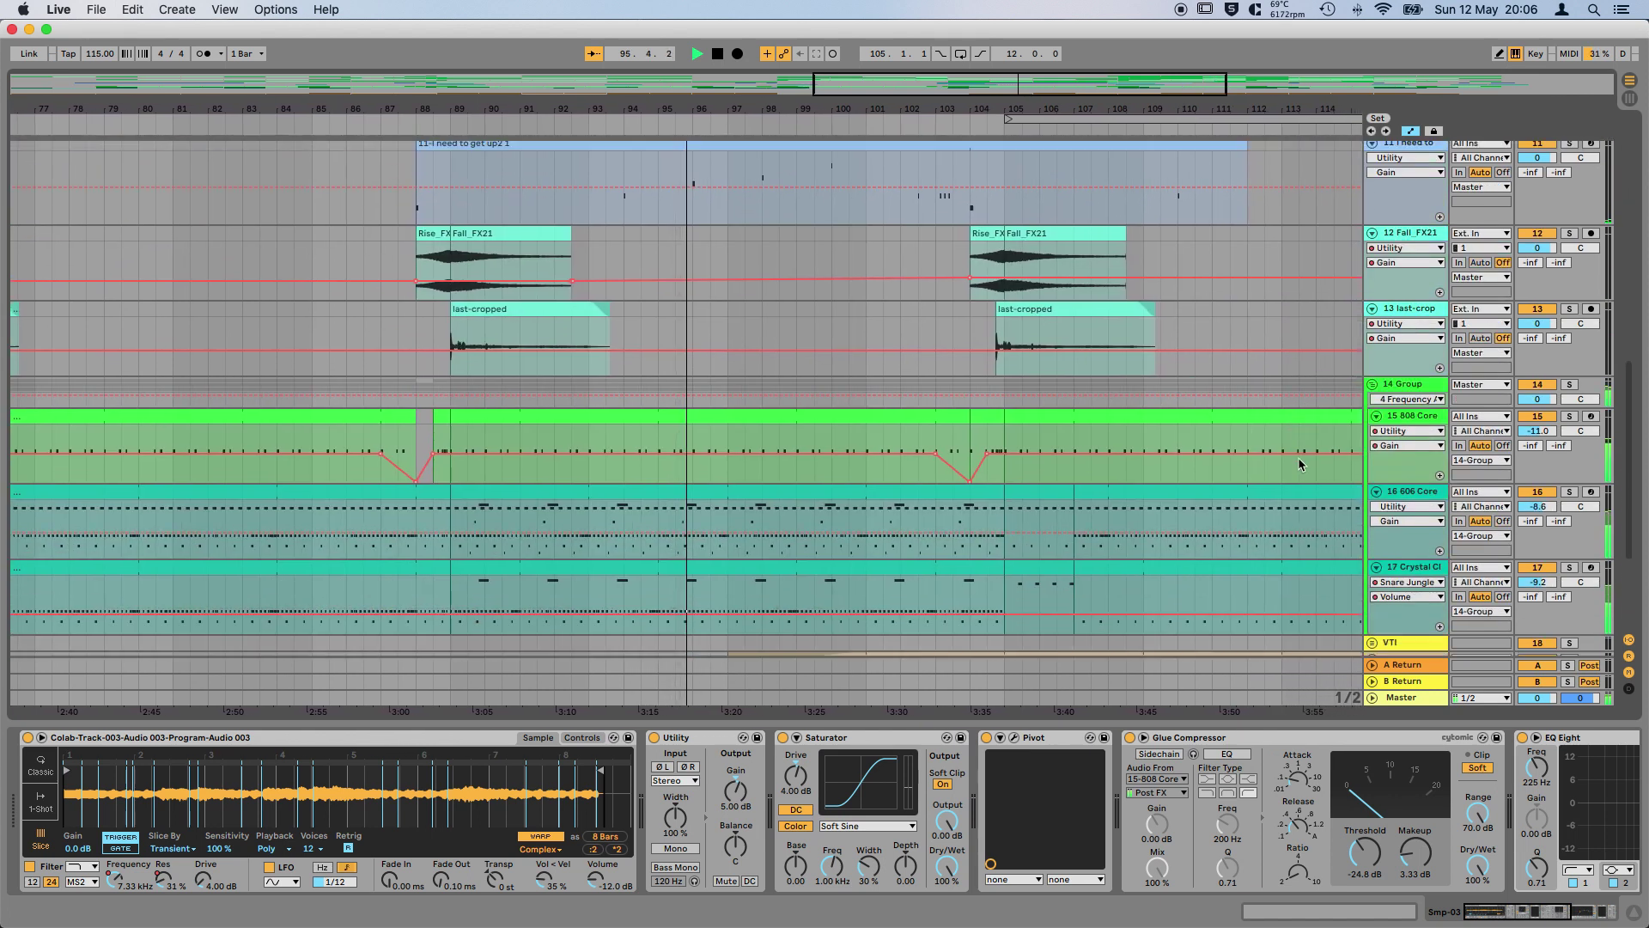
scroll(1299, 464, up, 6)
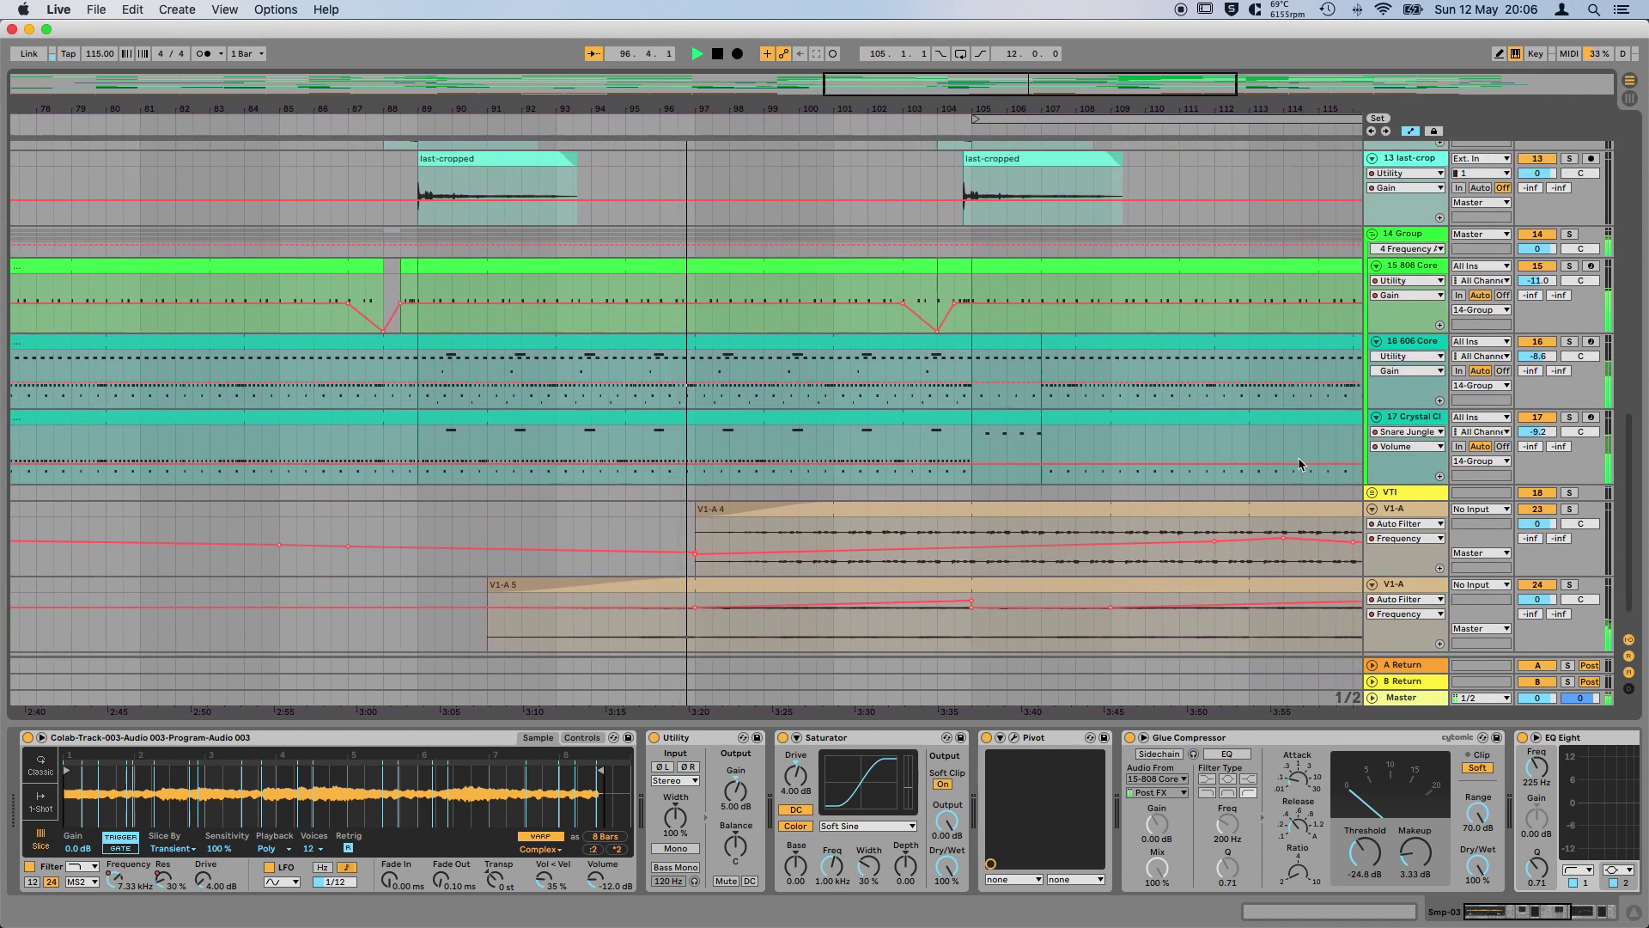
scroll(1299, 464, up, 10)
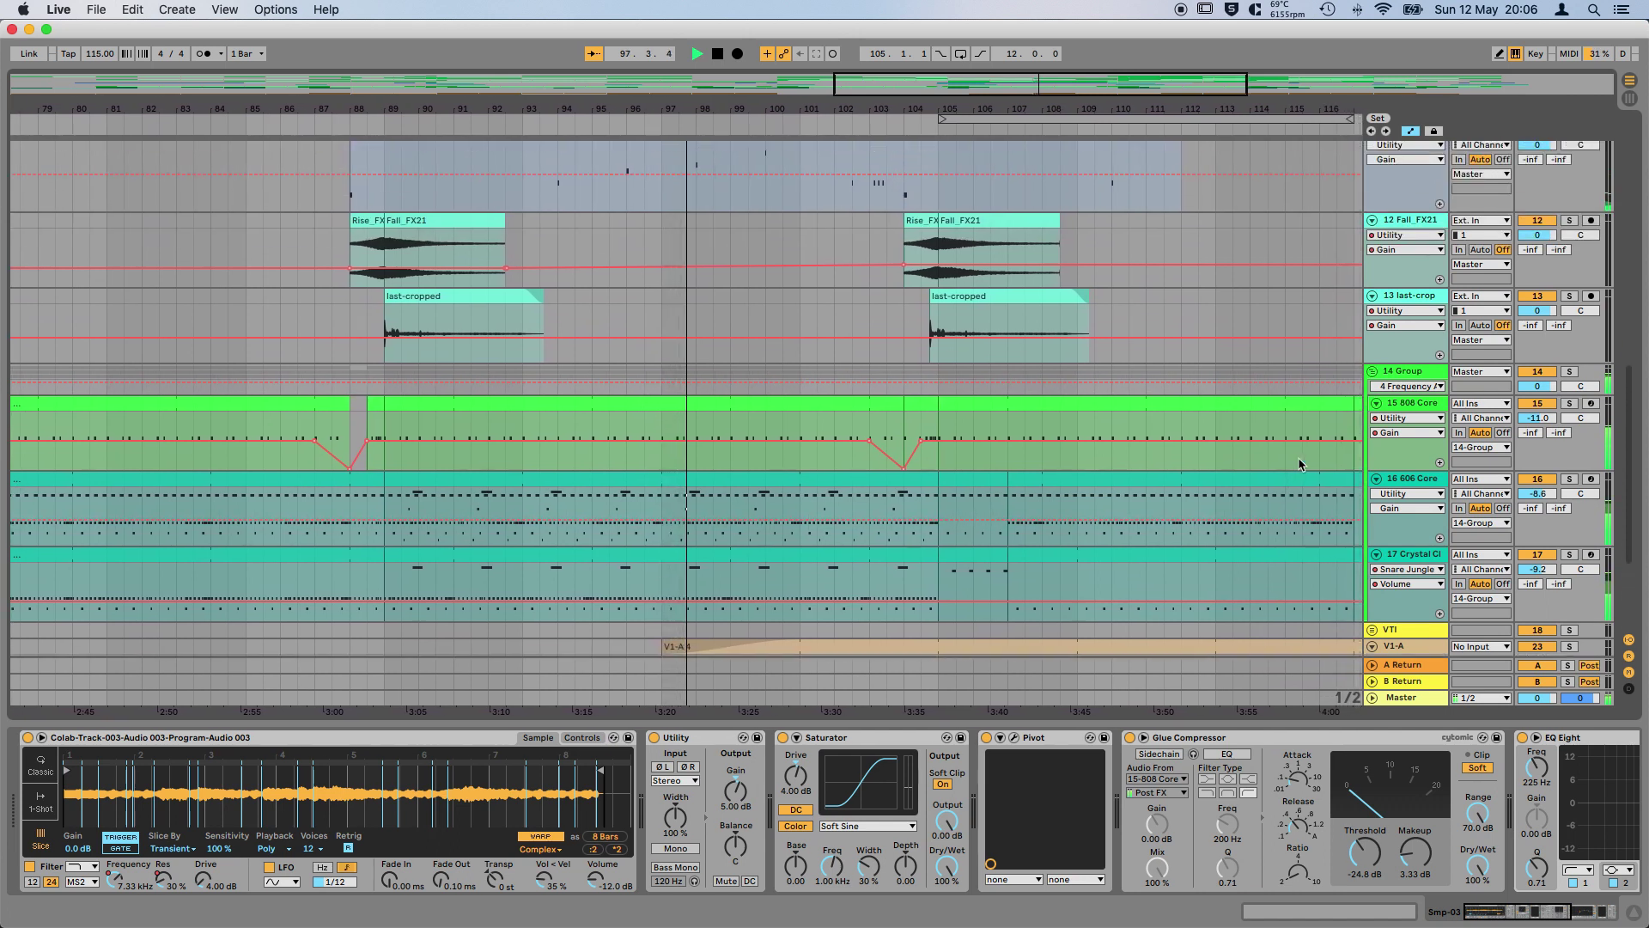
scroll(1299, 464, up, 12)
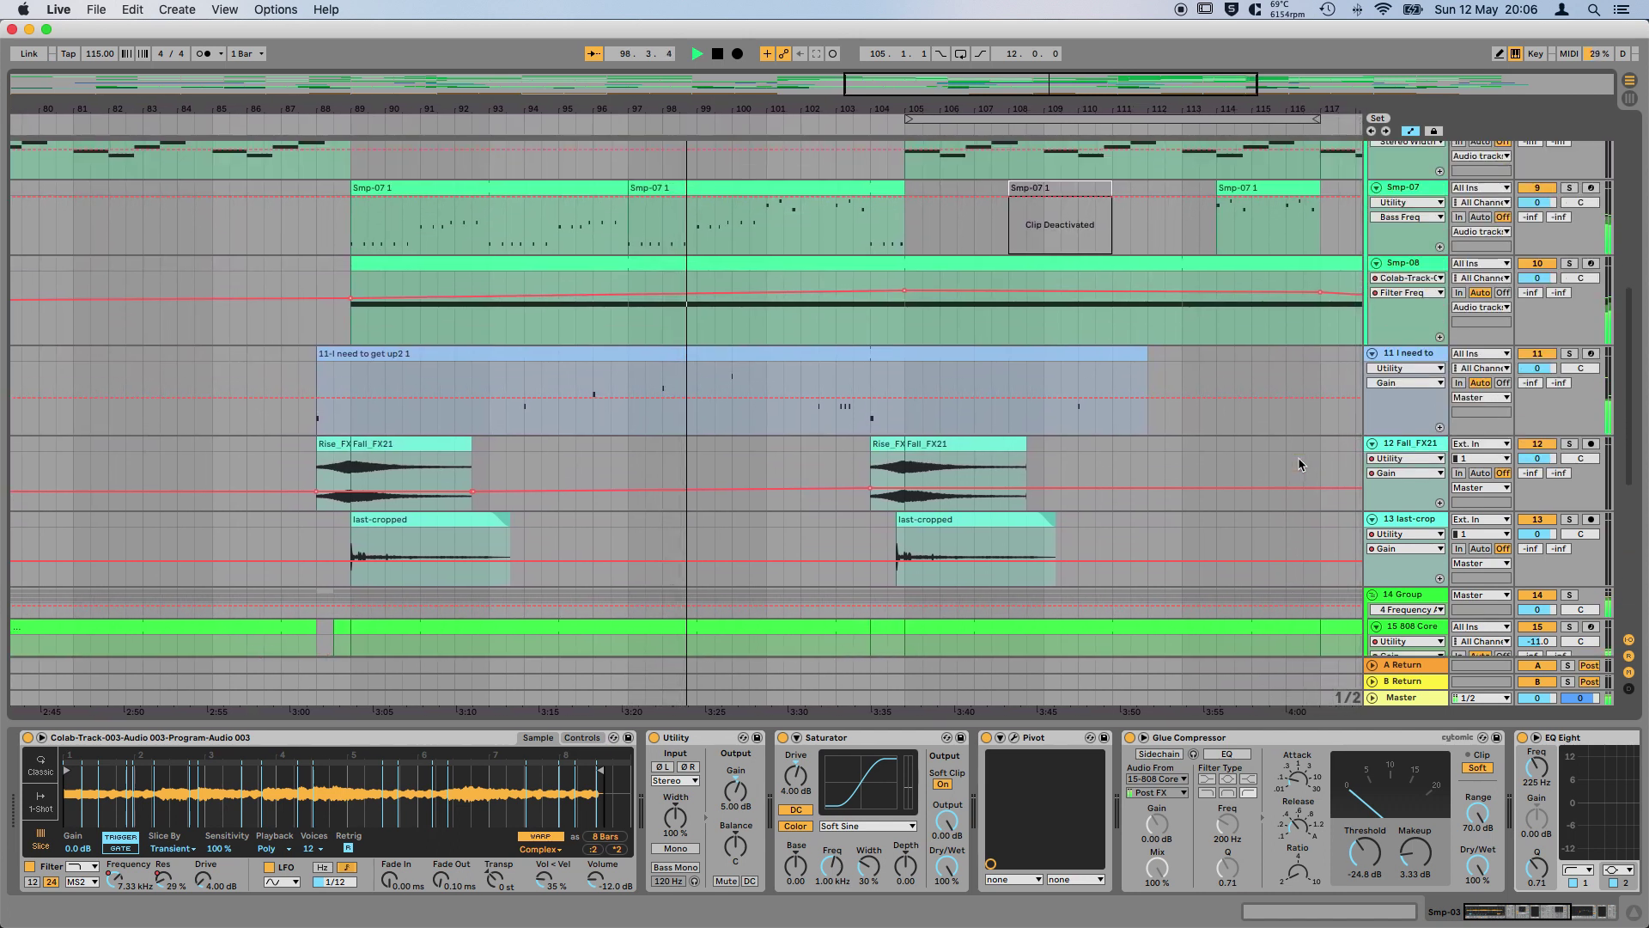
scroll(1299, 464, up, 12)
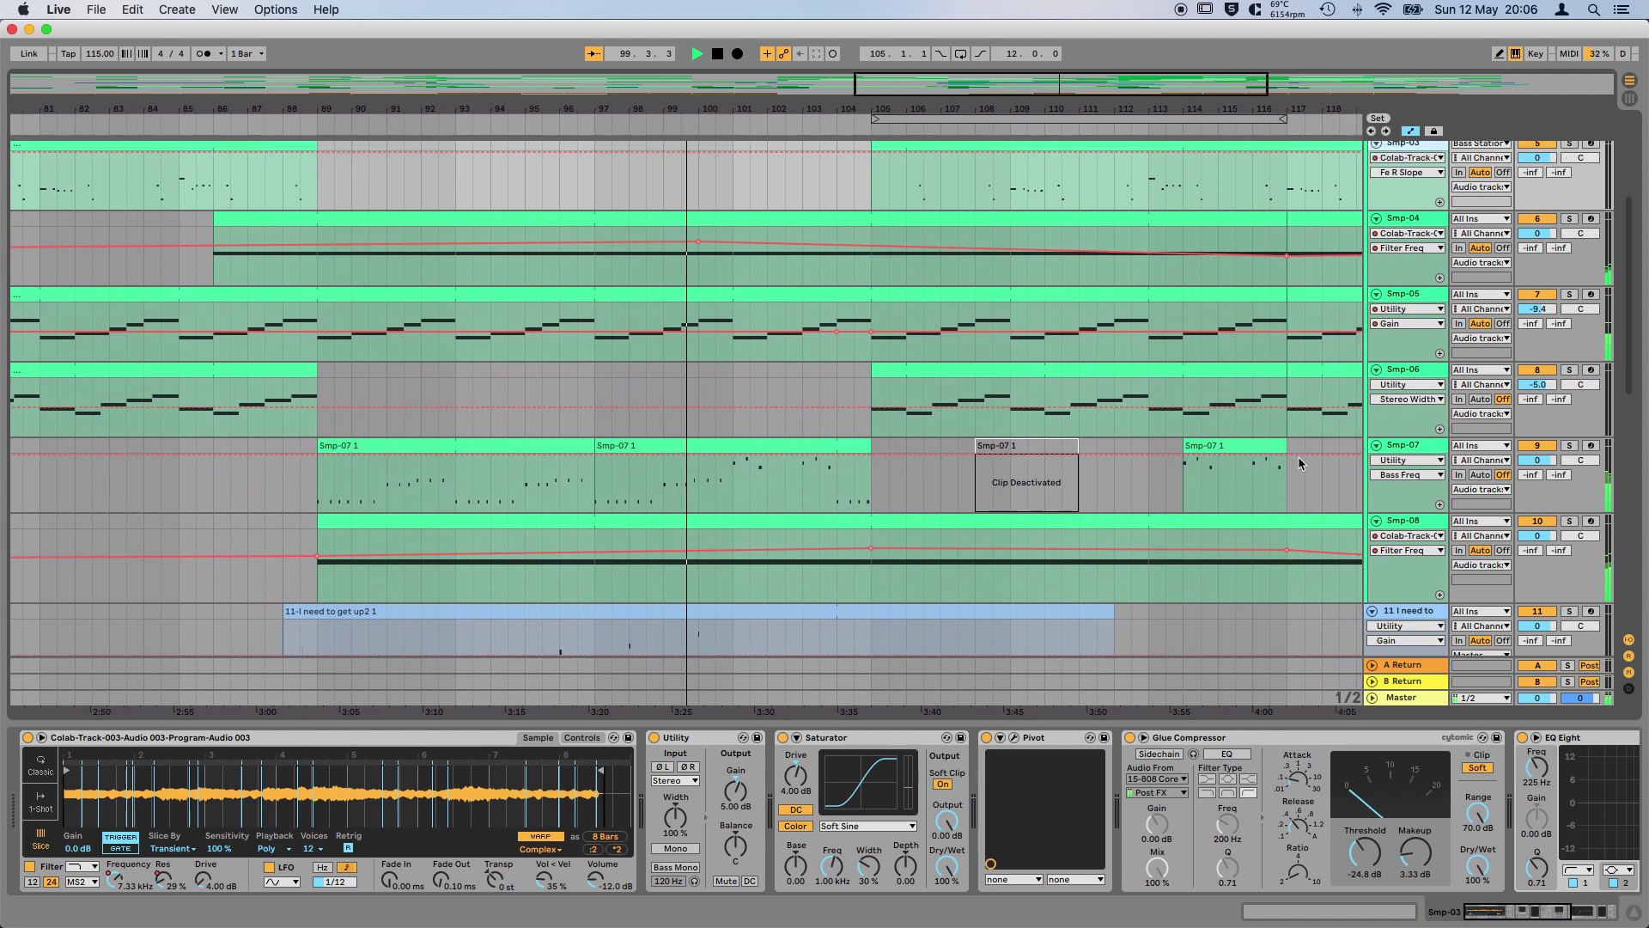
scroll(1299, 464, up, 3)
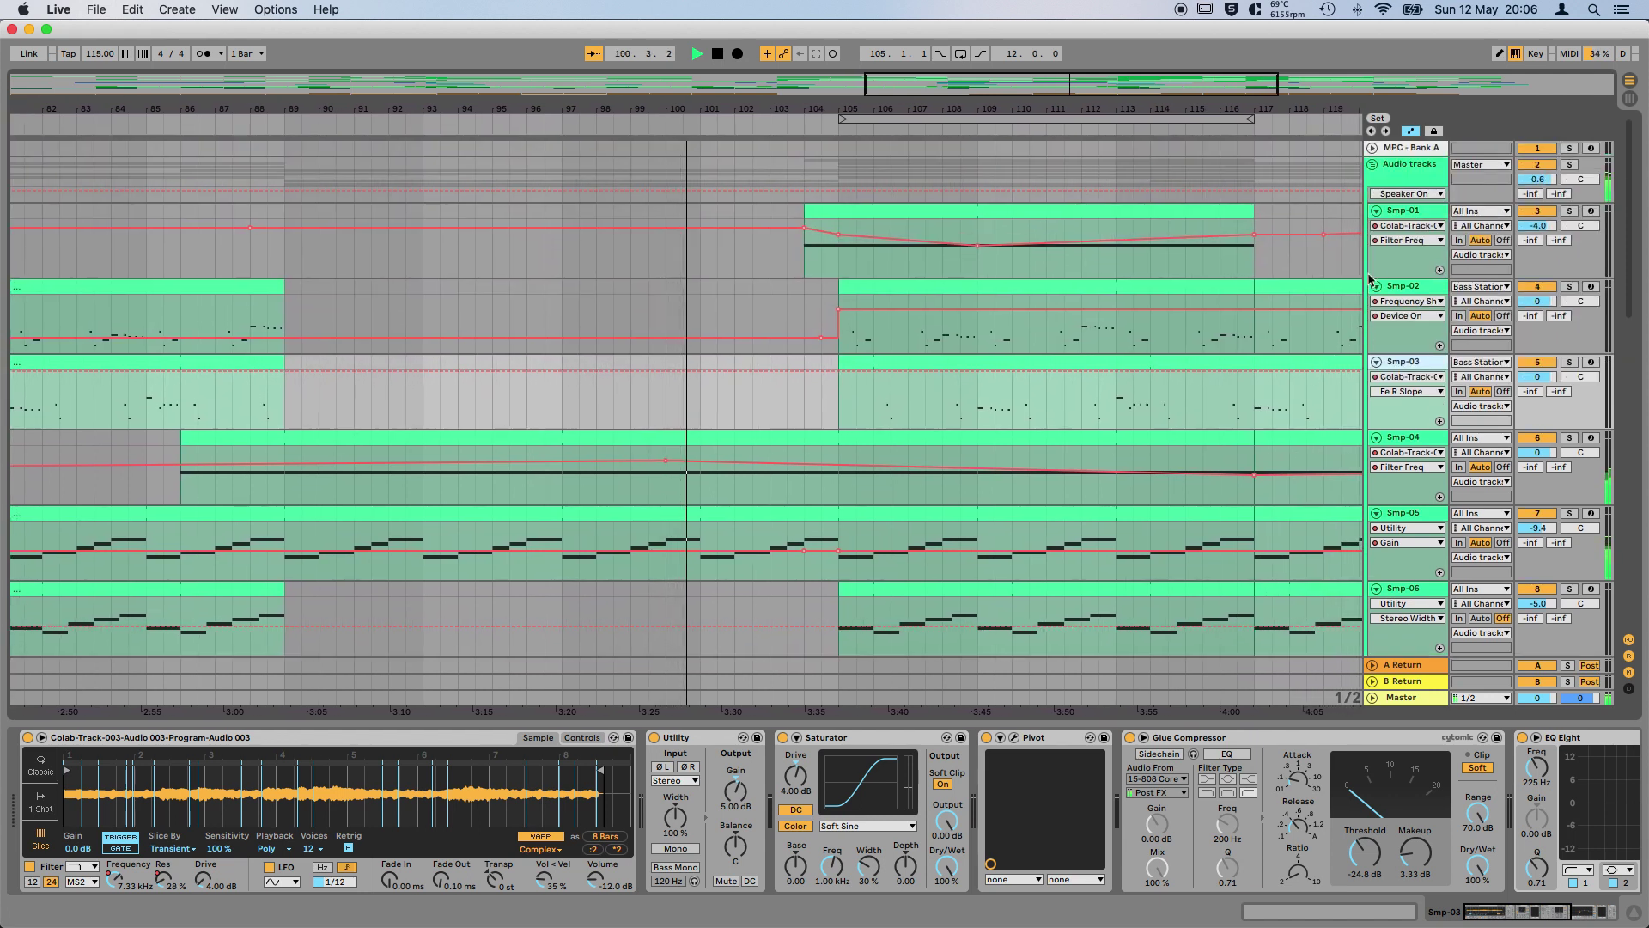
Step: Inspect the sampler and device chain of Smp-01, expanding the sample waveform view and collapsing it again
click(1405, 214)
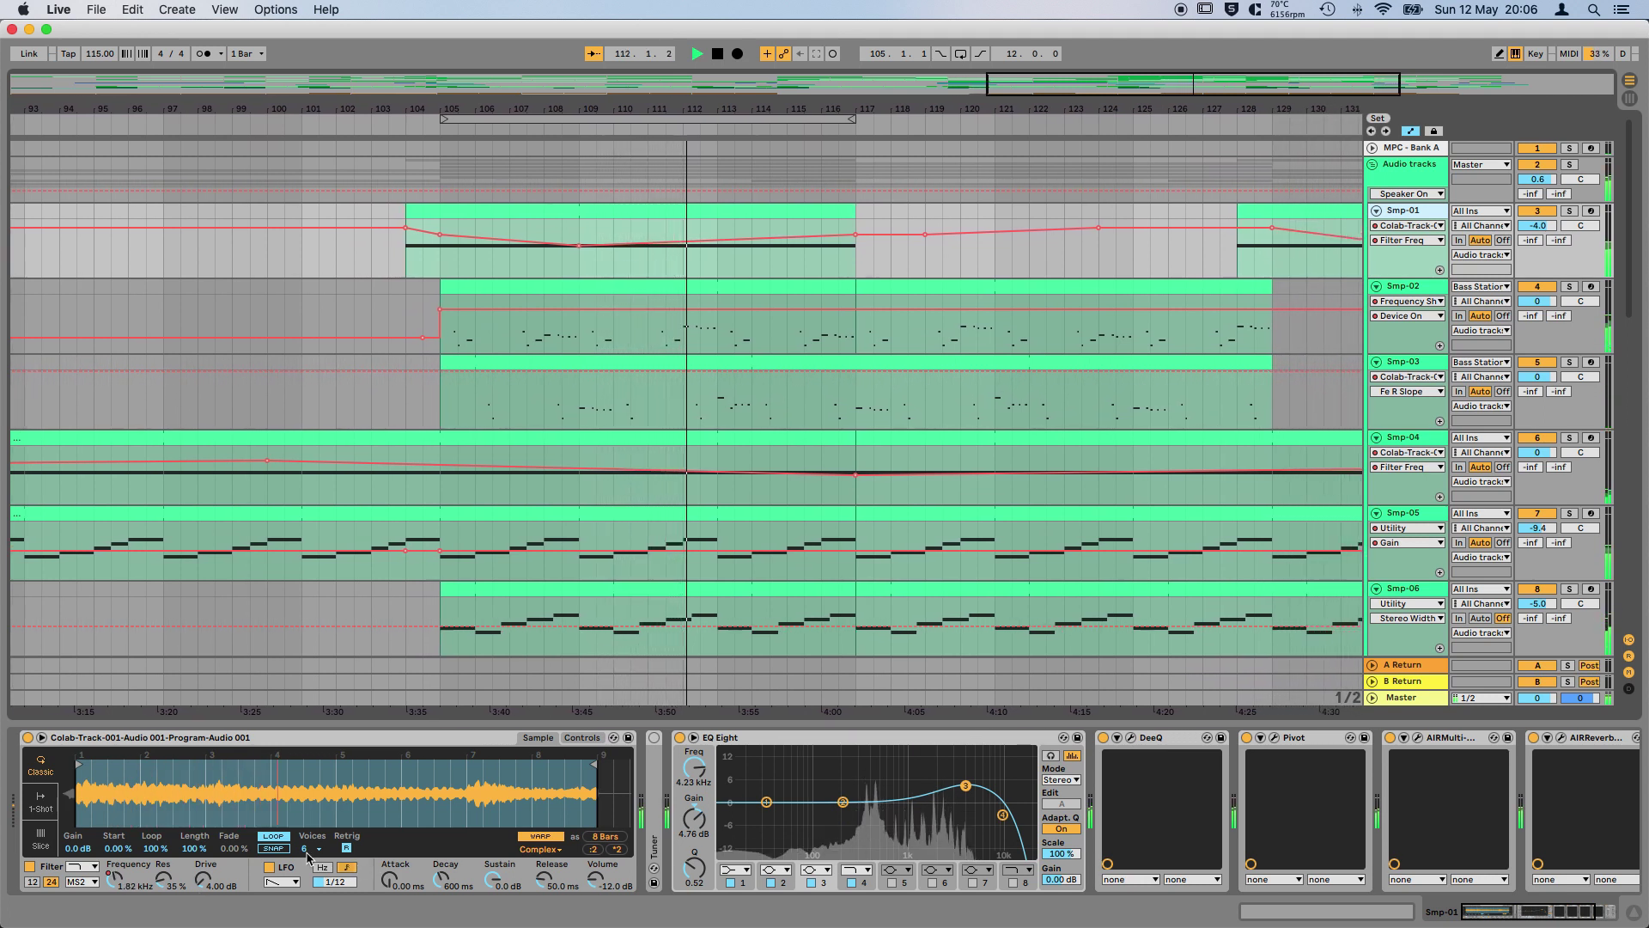
click(42, 738)
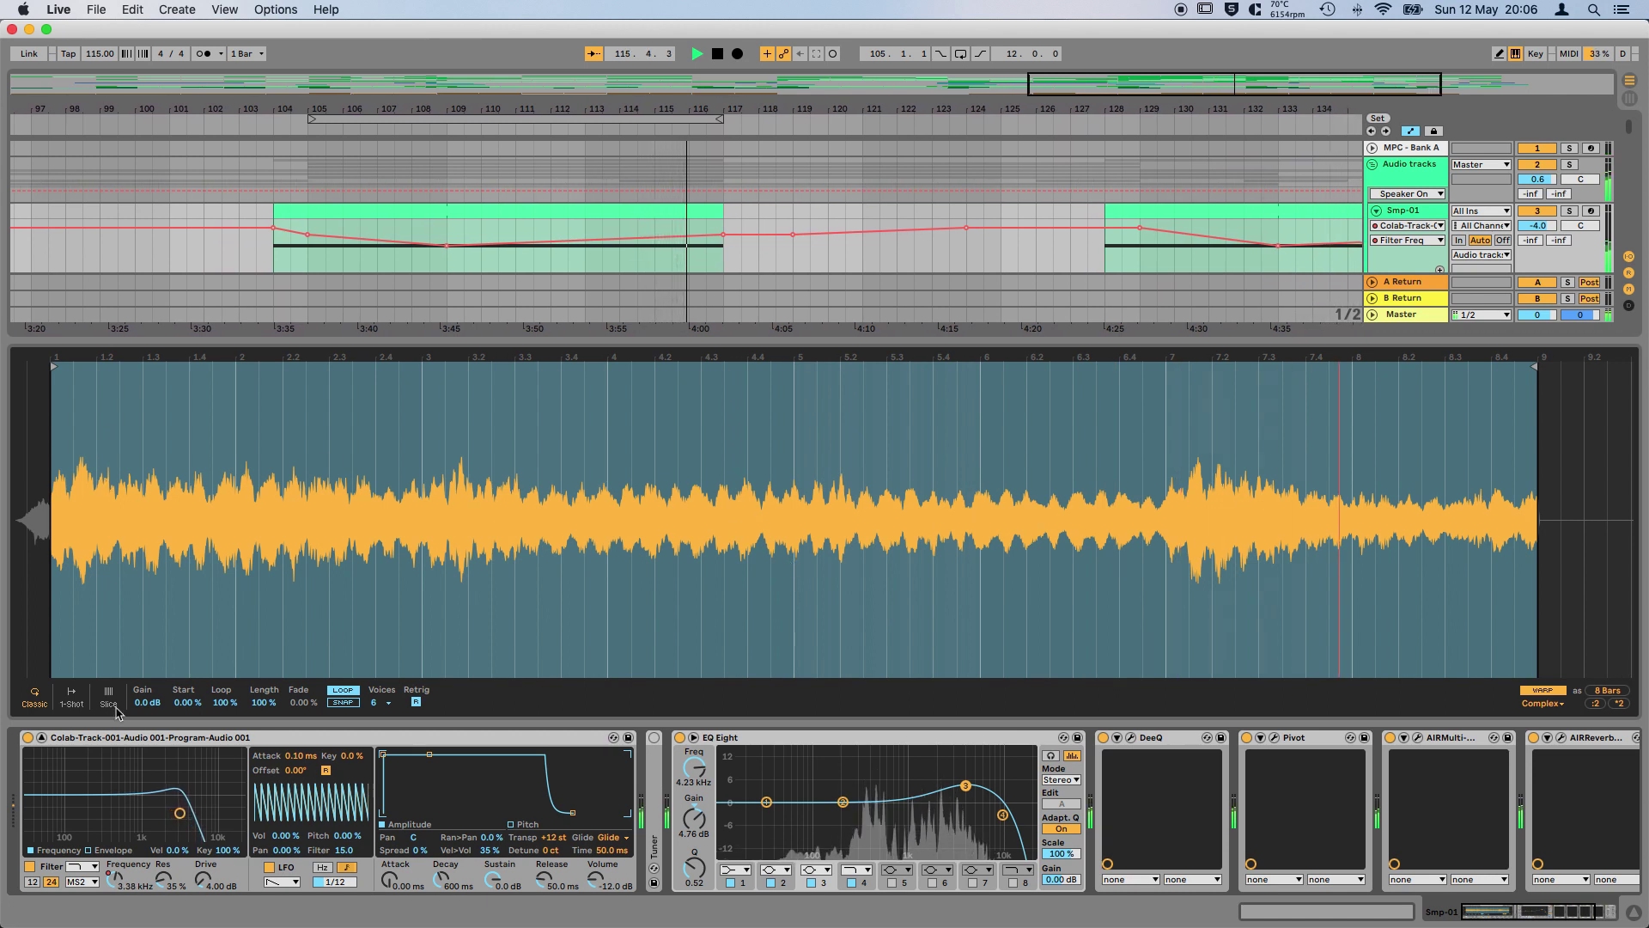
click(42, 738)
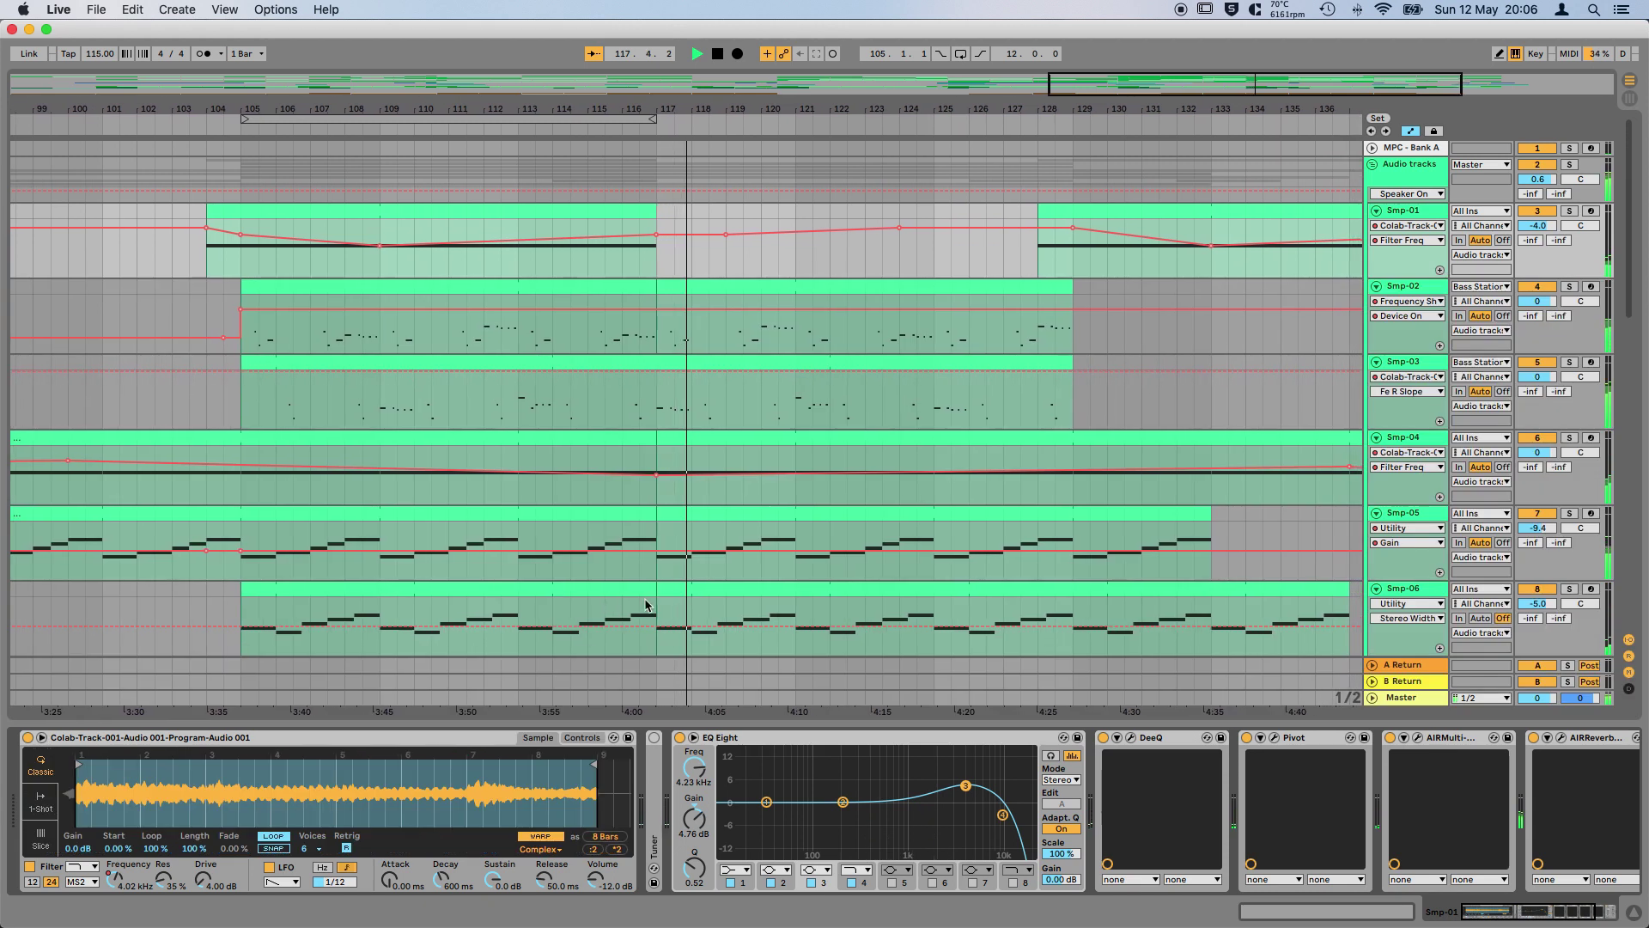
Step: Follow the arrangement from the upper sample tracks down to the vocal and FX clips and back around bars 117 to 122
scroll(720, 586, down, 8)
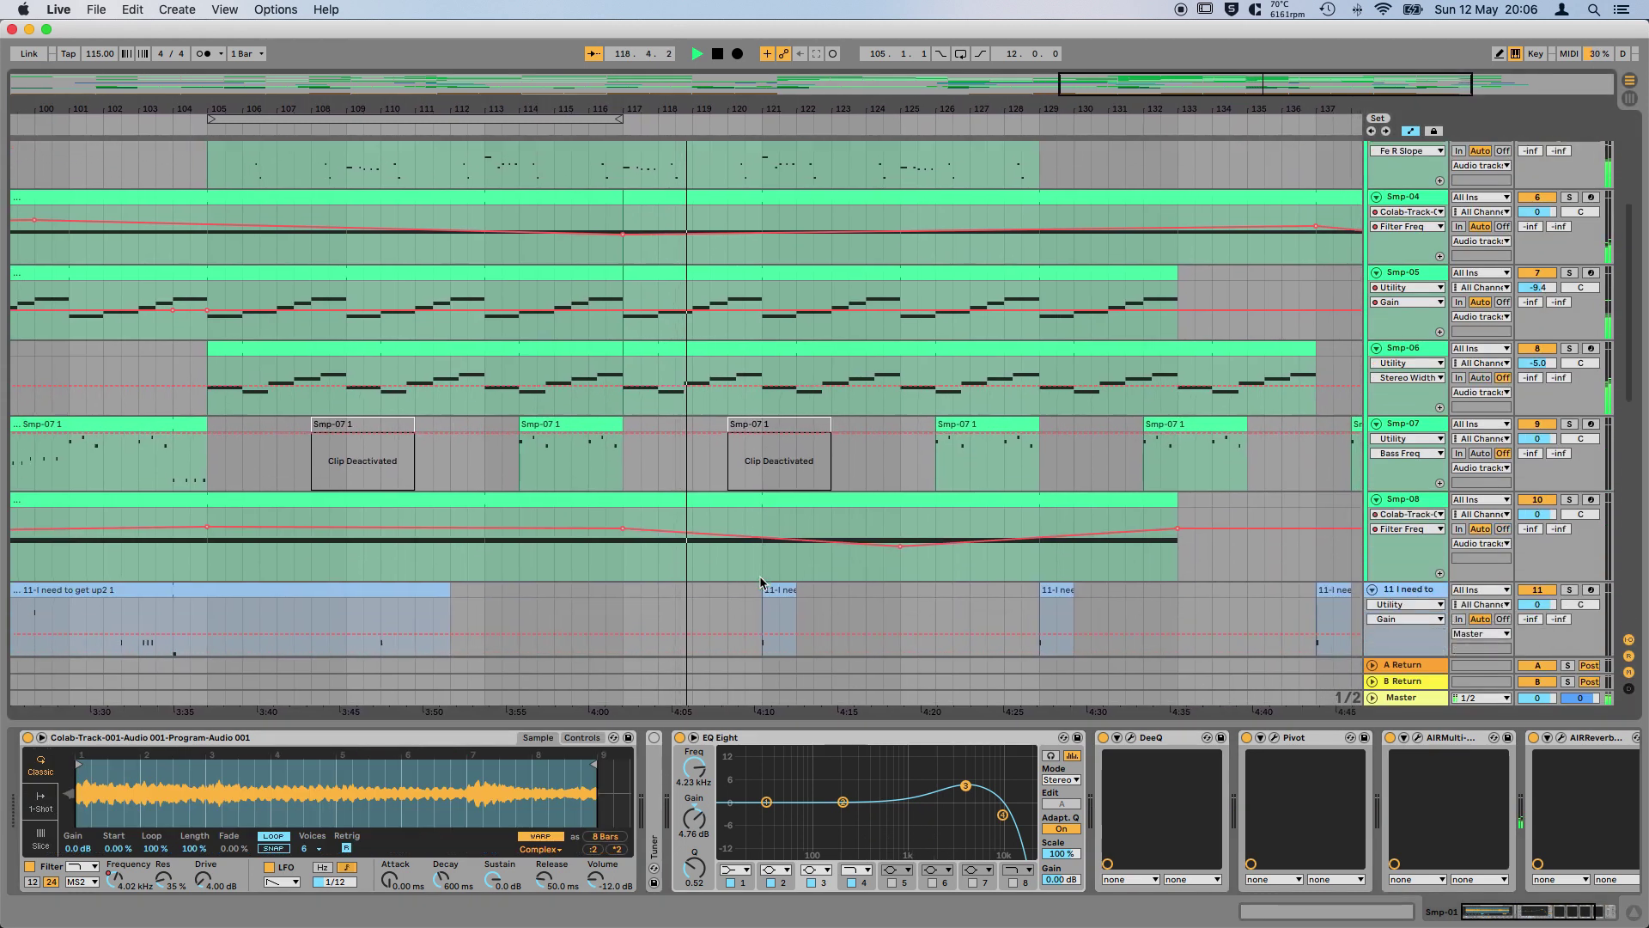
scroll(759, 583, down, 4)
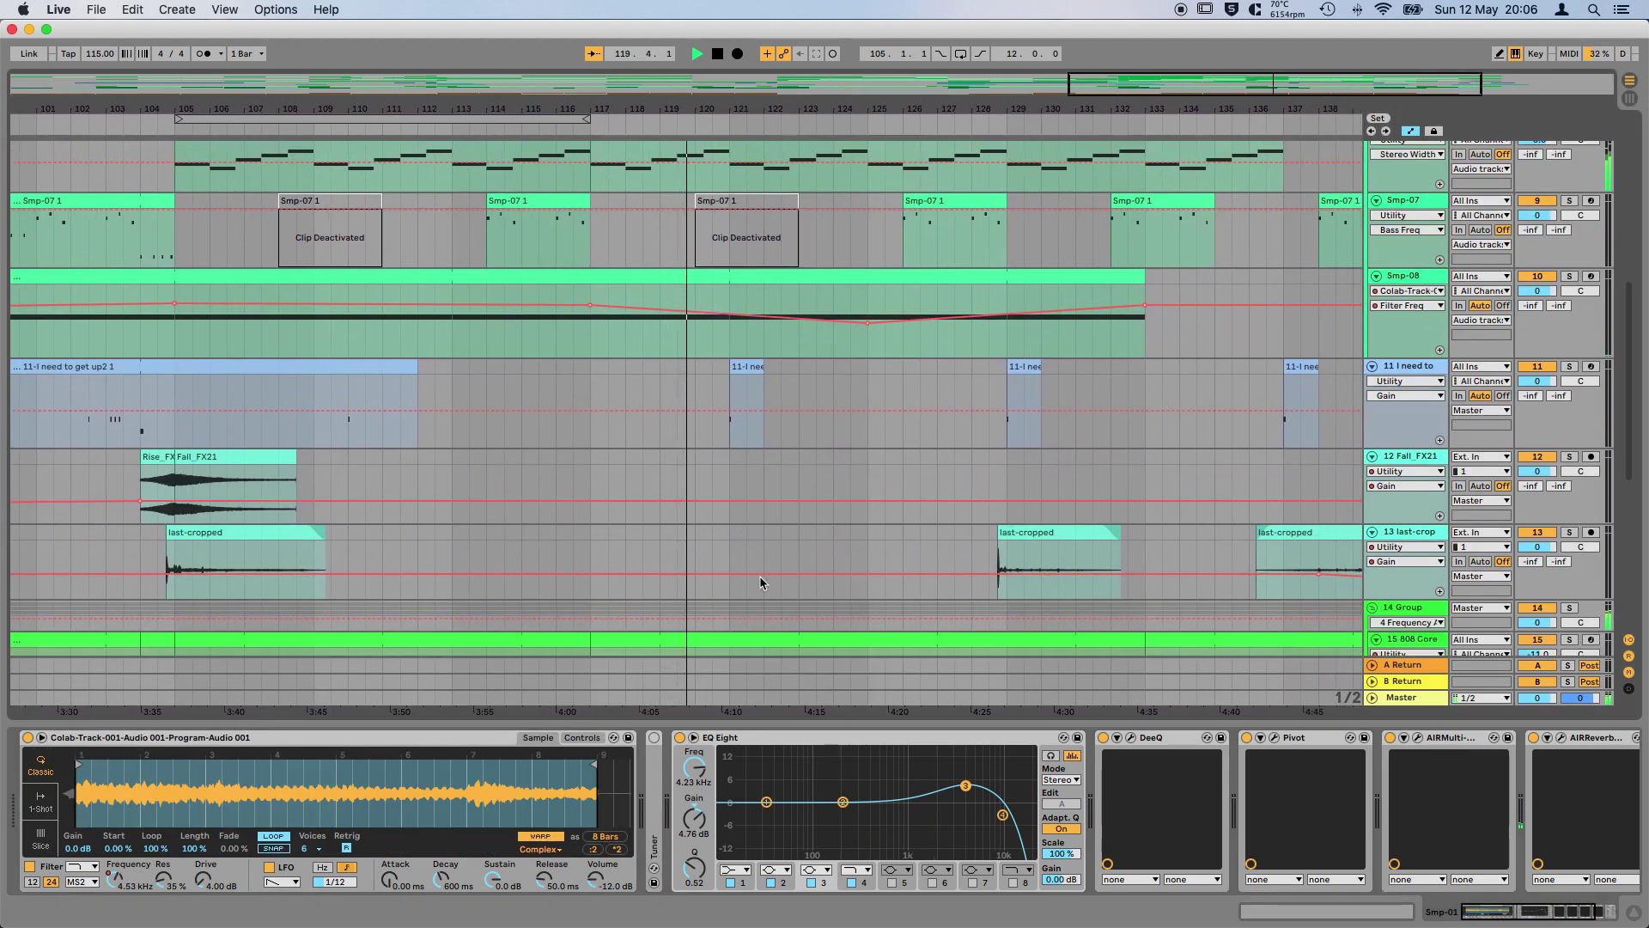
scroll(759, 583, up, 3)
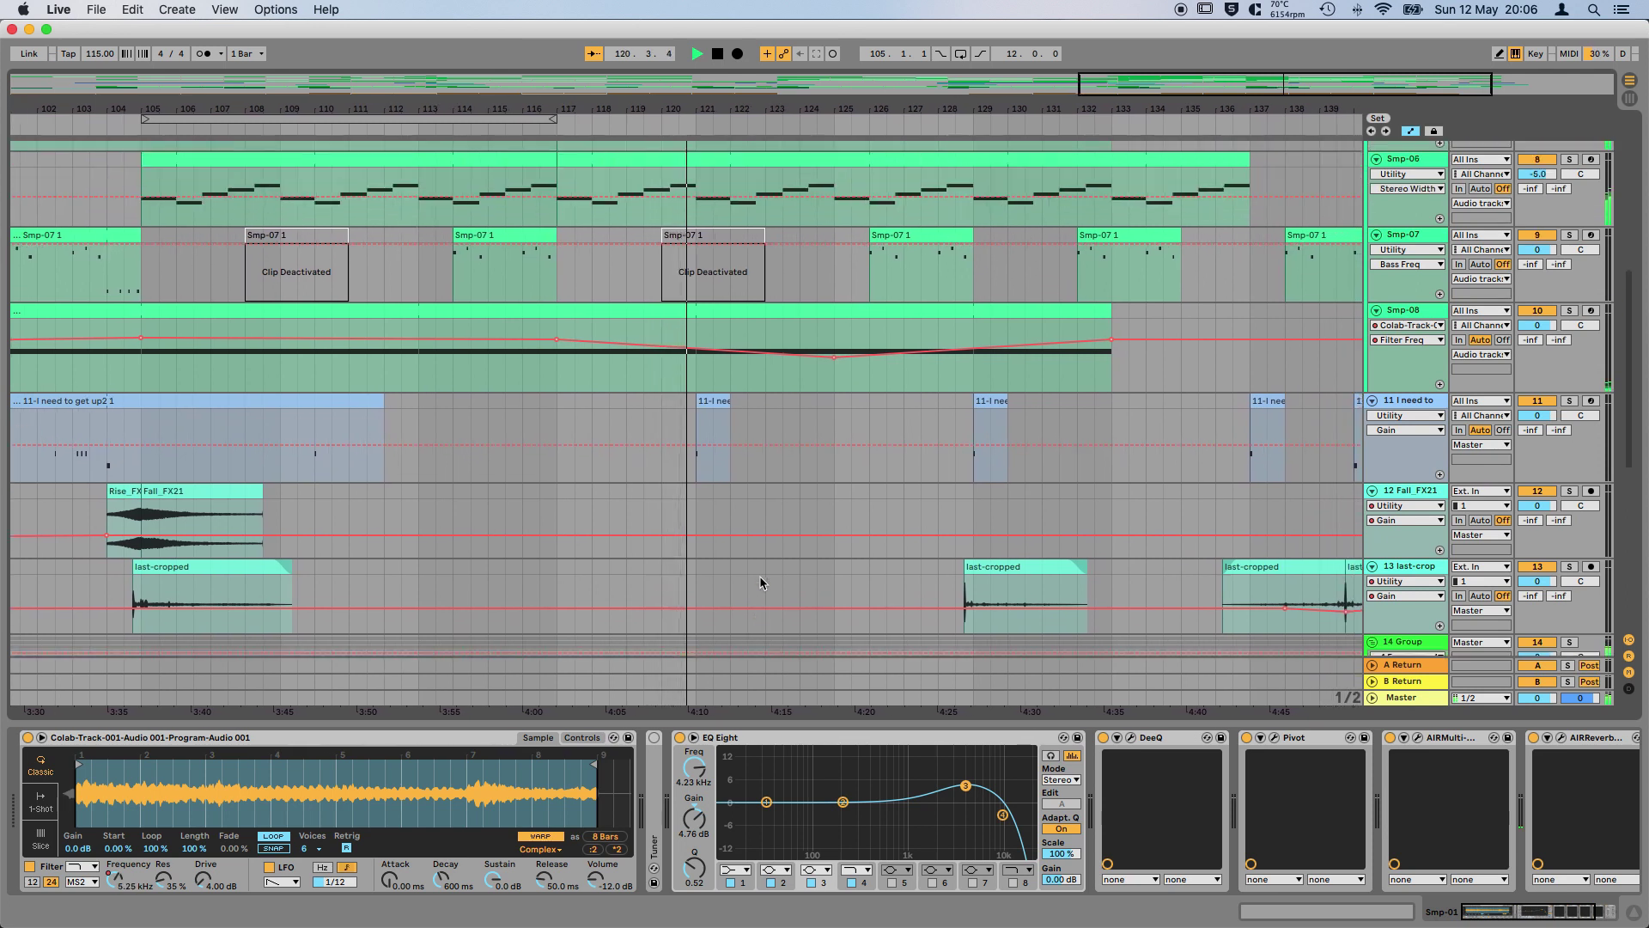
scroll(760, 583, up, 2)
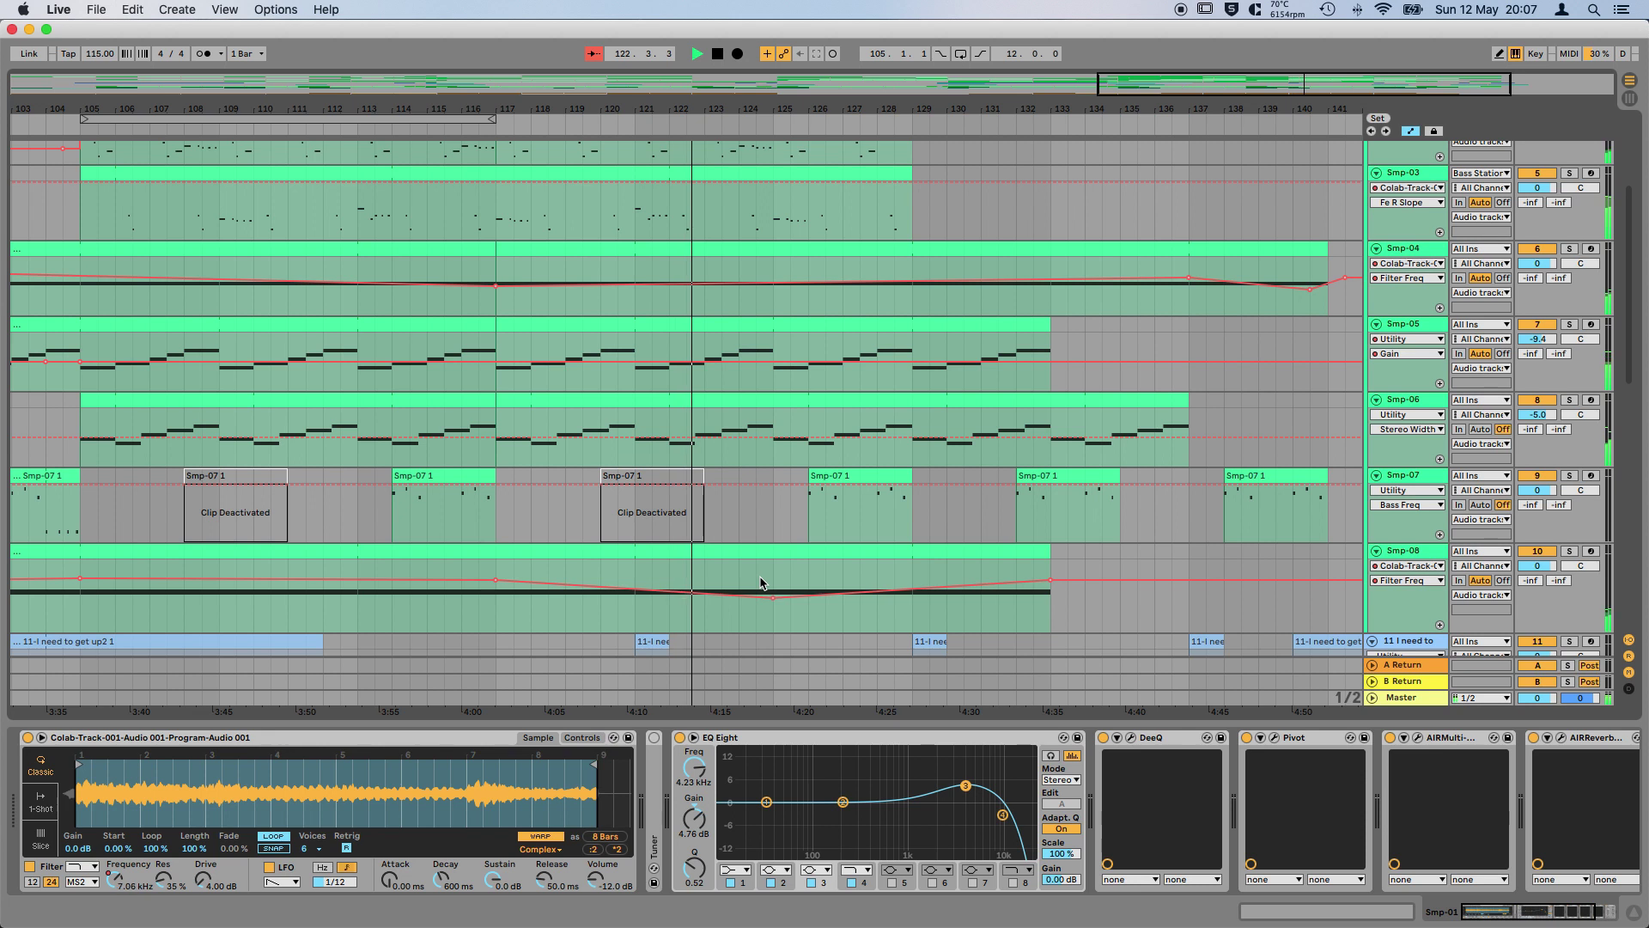
Step: Review the drum group, V1-A tracks and last-cropped FX clips around bars 123 to 127
scroll(760, 582, down, 10)
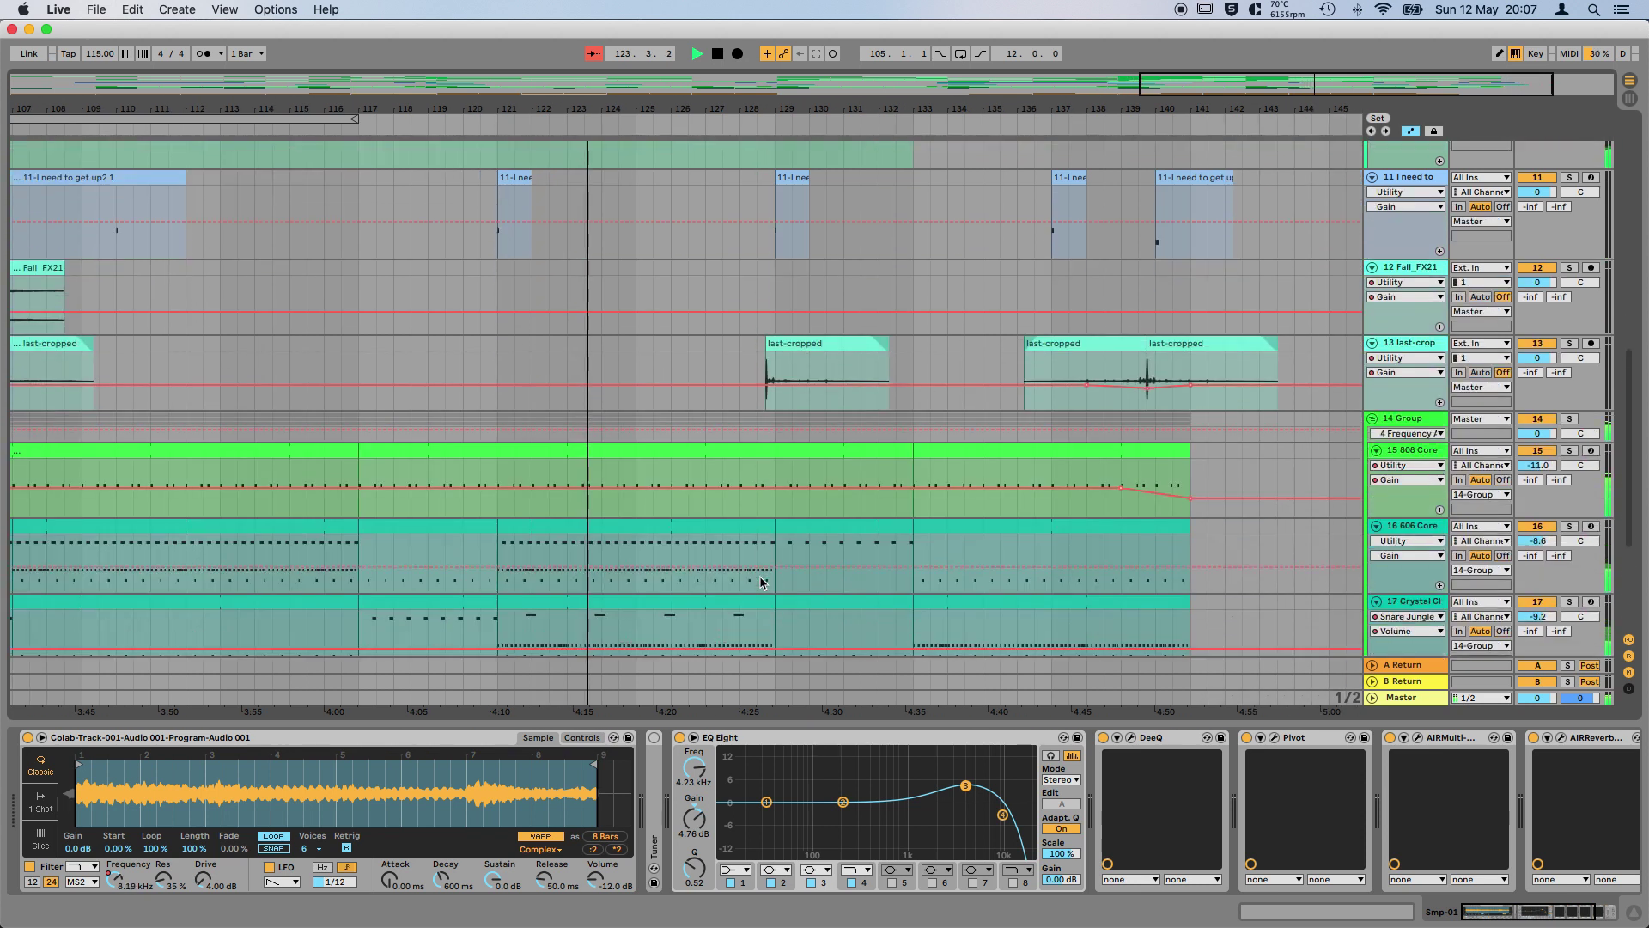
scroll(760, 582, down, 5)
scroll(760, 582, down, 4)
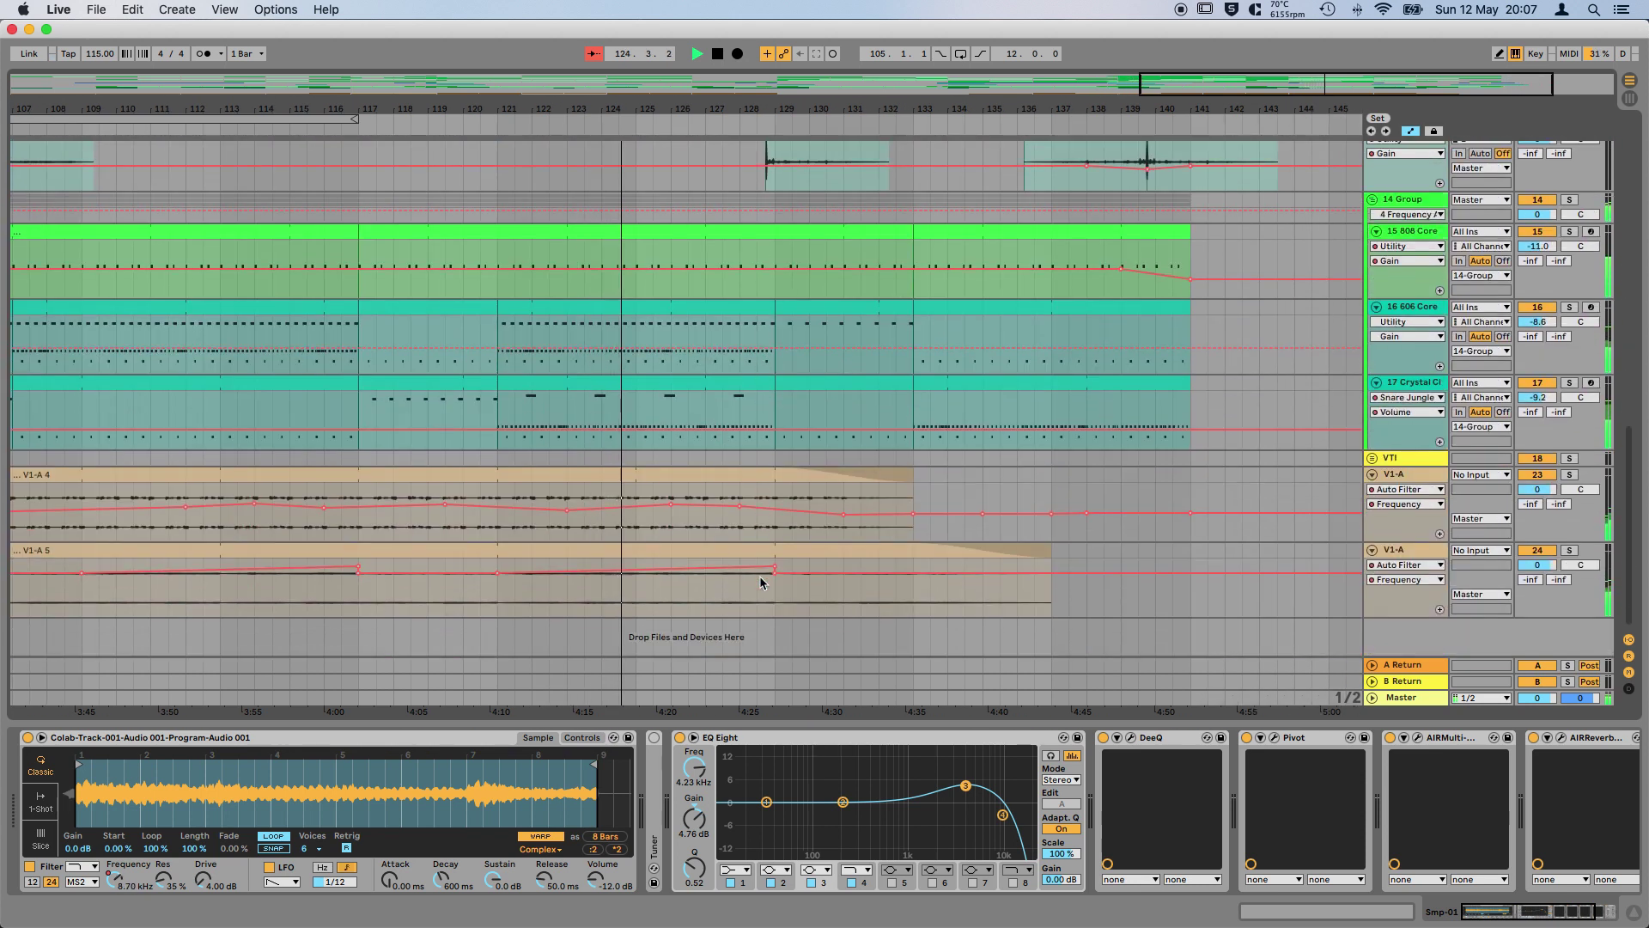
scroll(760, 582, up, 8)
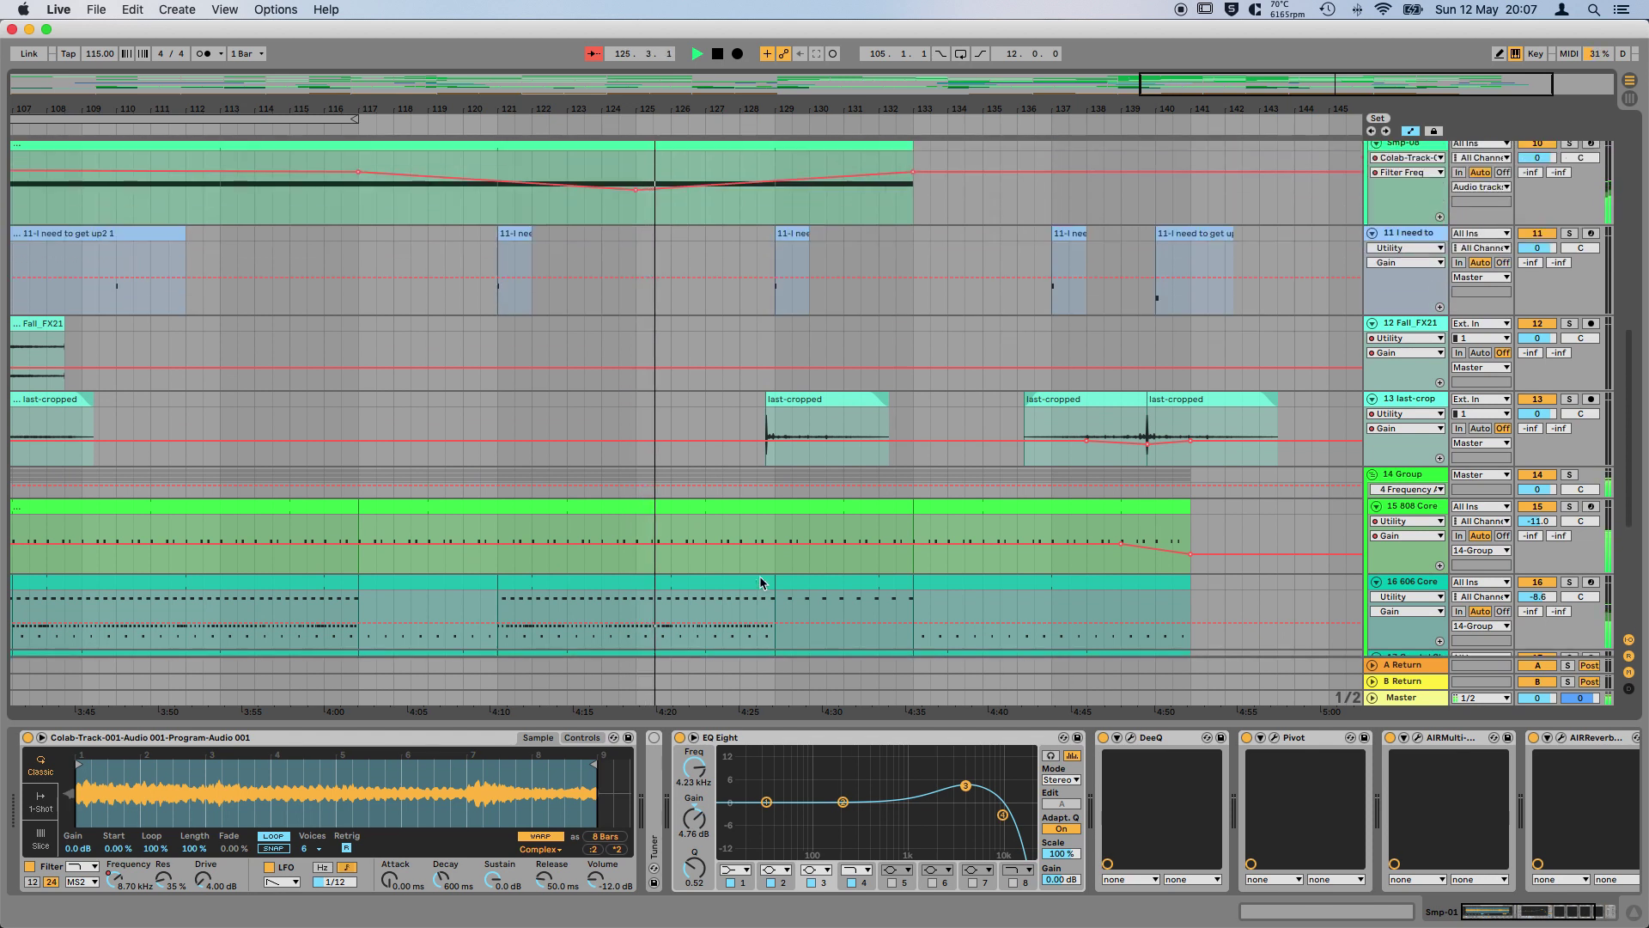
scroll(760, 583, down, 1)
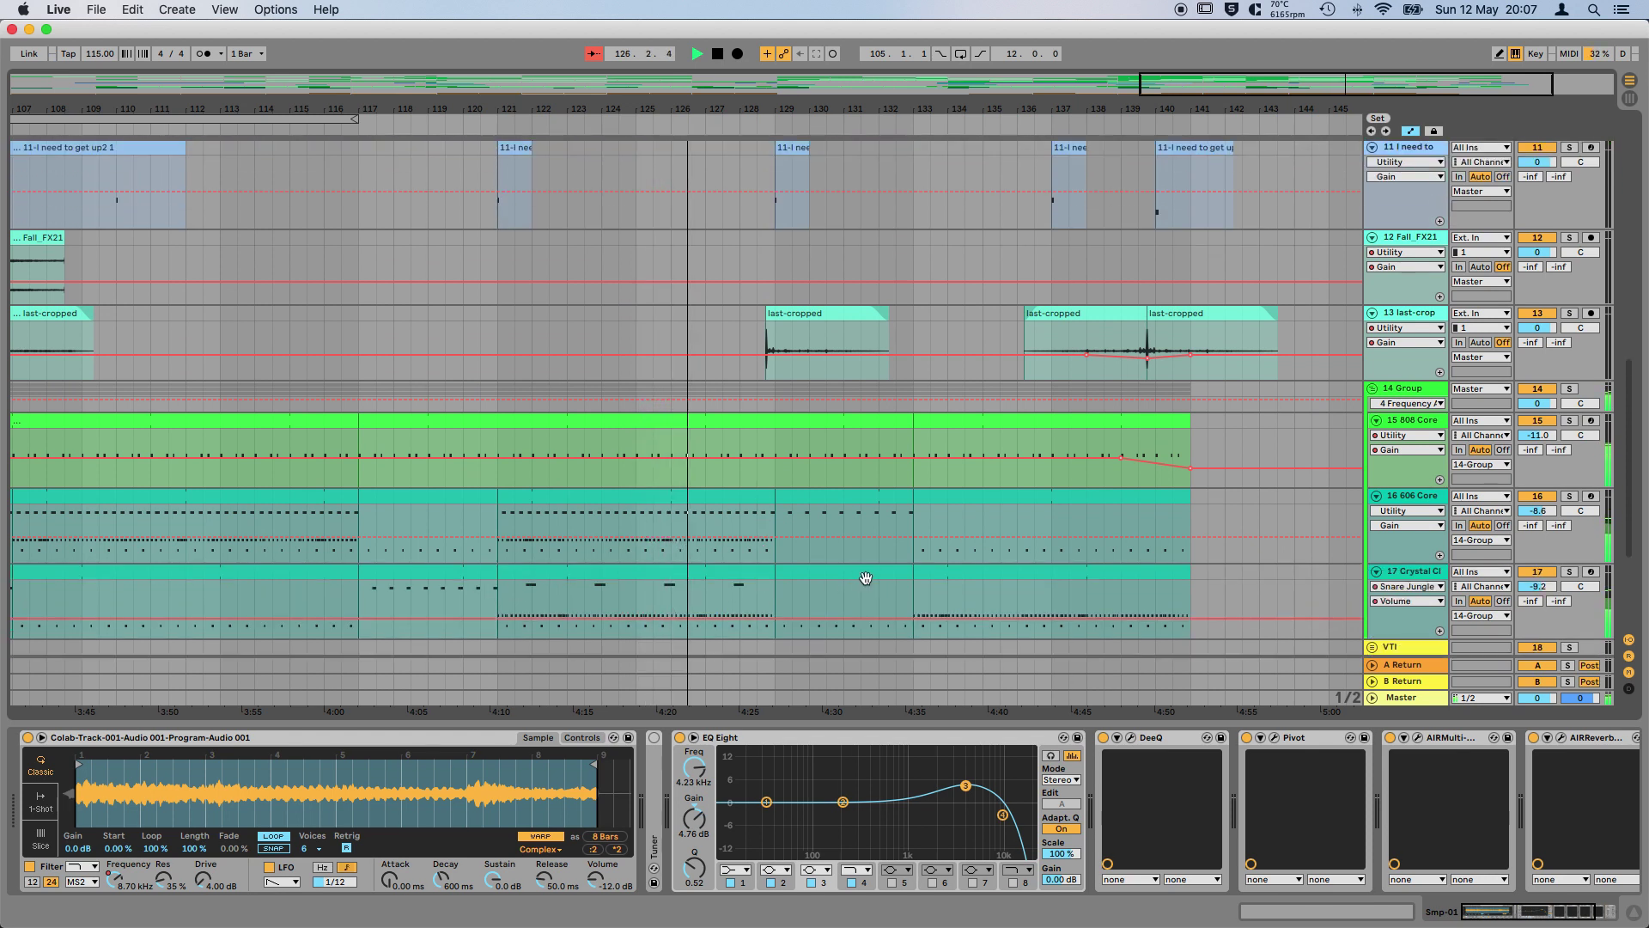
scroll(966, 582, up, 1)
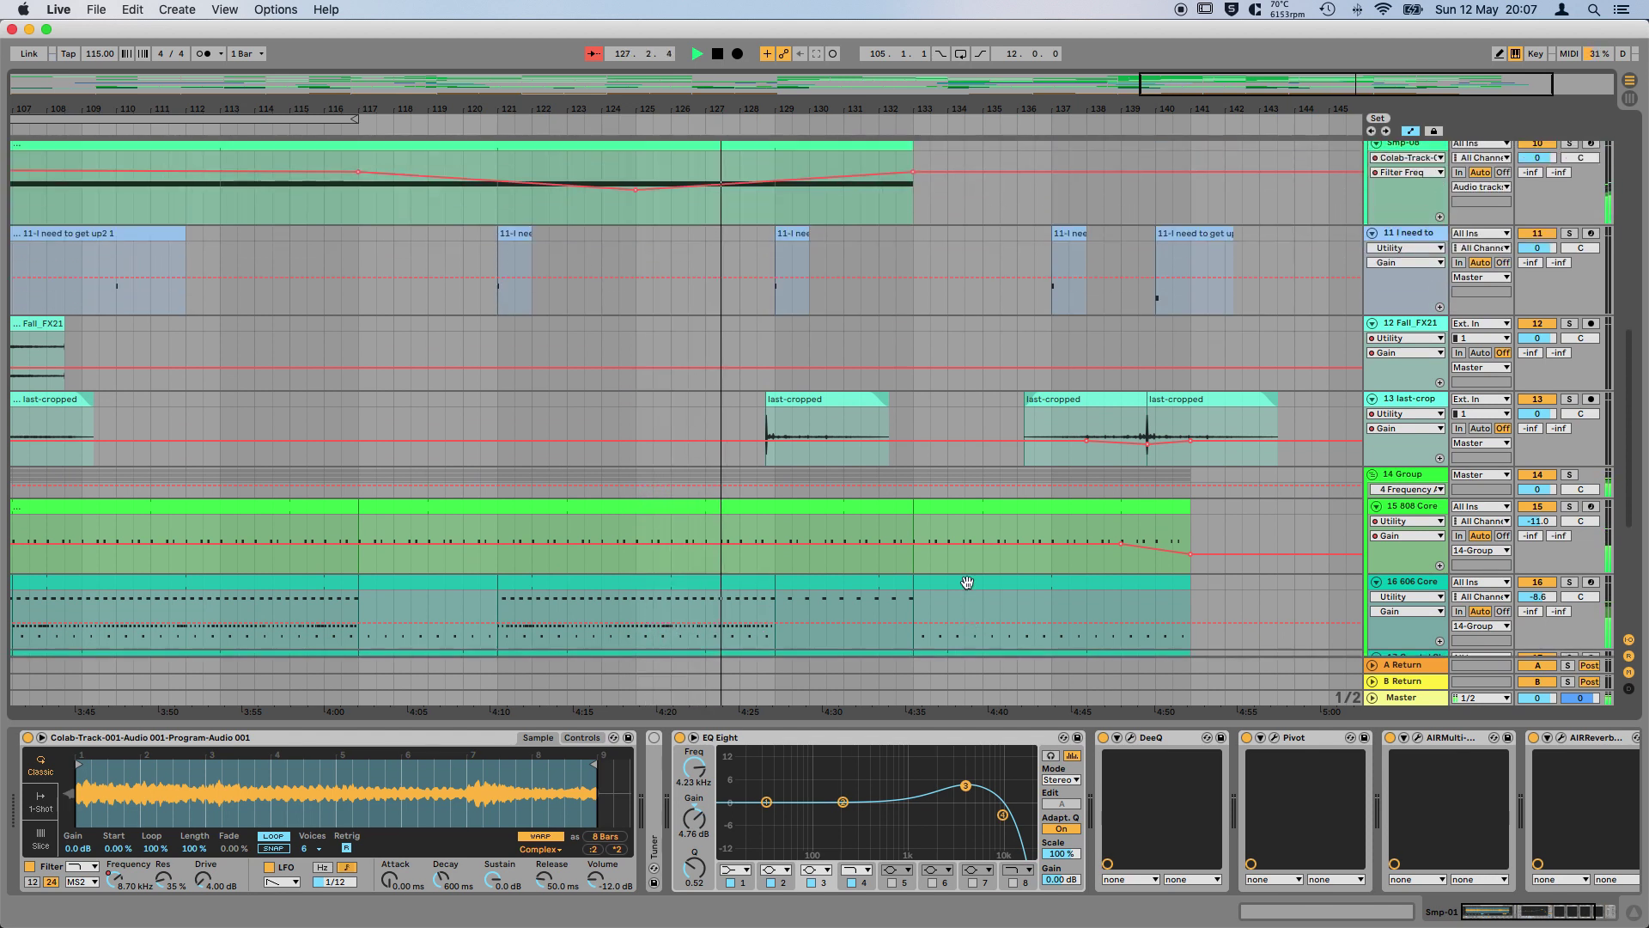
Step: Review where the Smp-01 to Smp-08 clips end and their filter automation around bars 128 to 135
scroll(966, 580, up, 8)
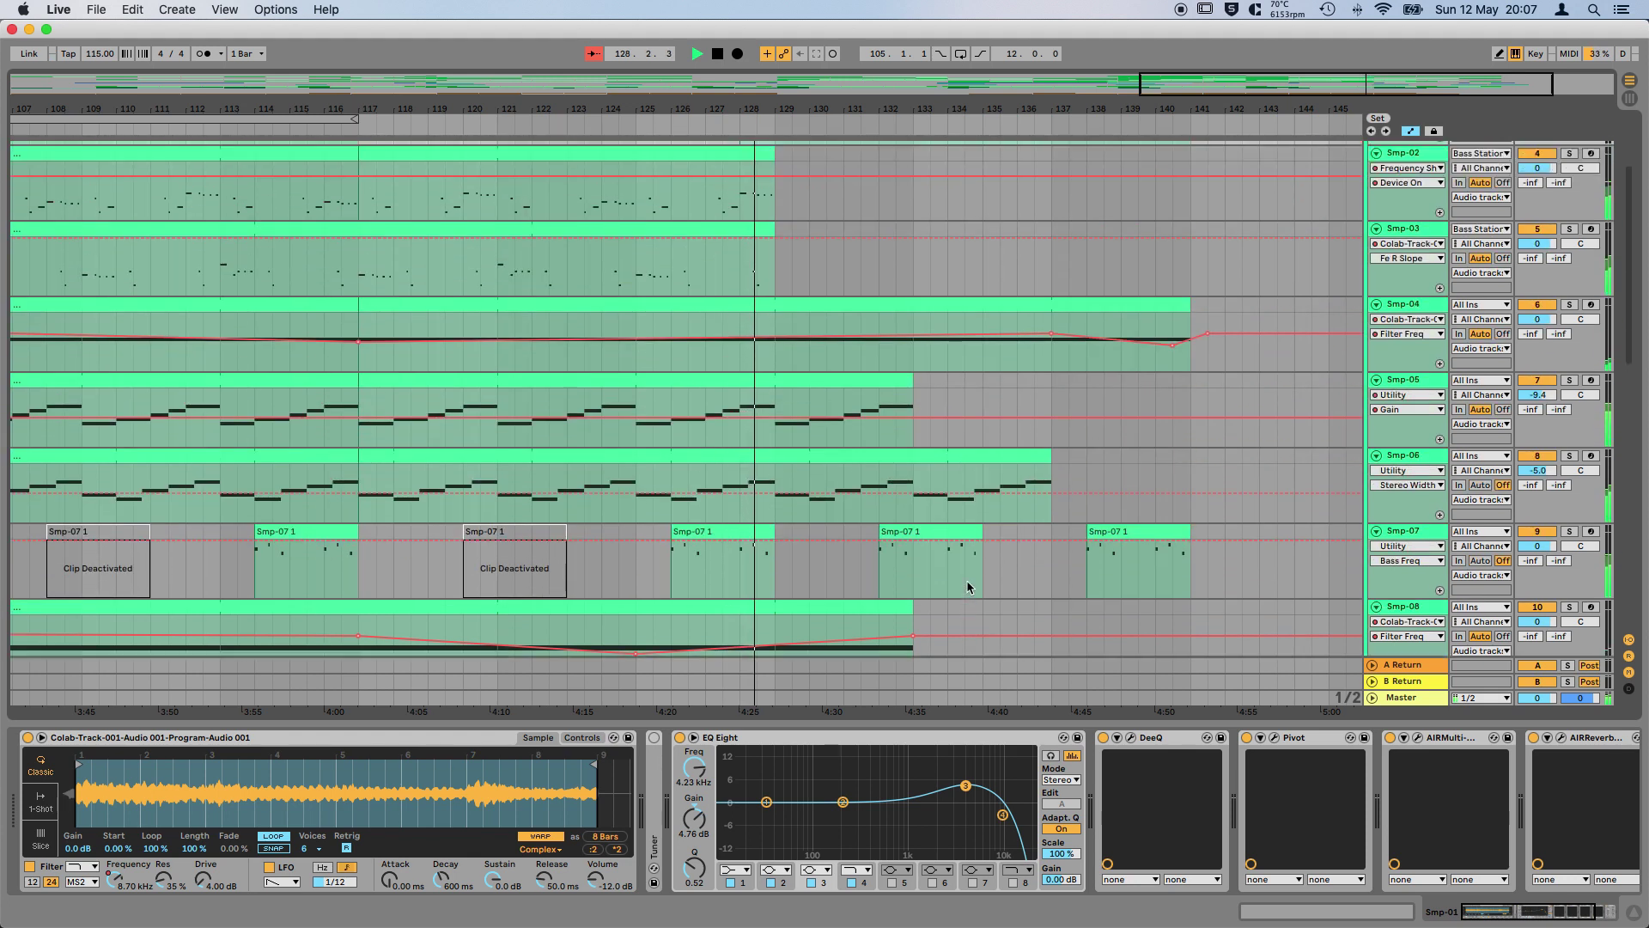
scroll(967, 579, up, 1)
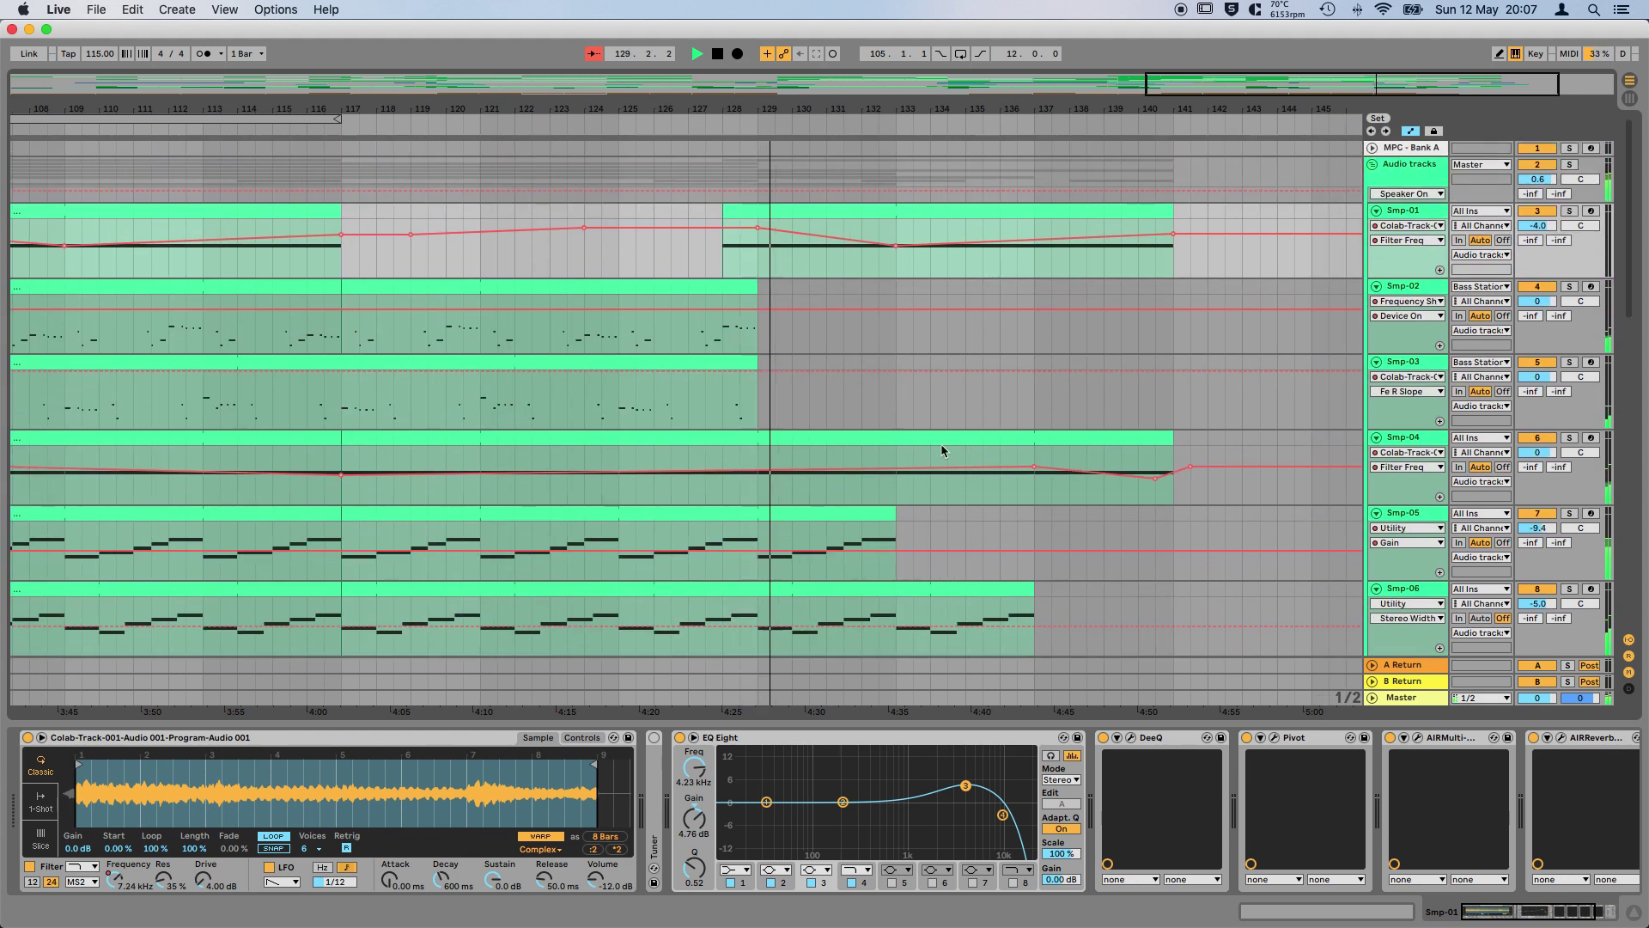
scroll(1039, 522, down, 3)
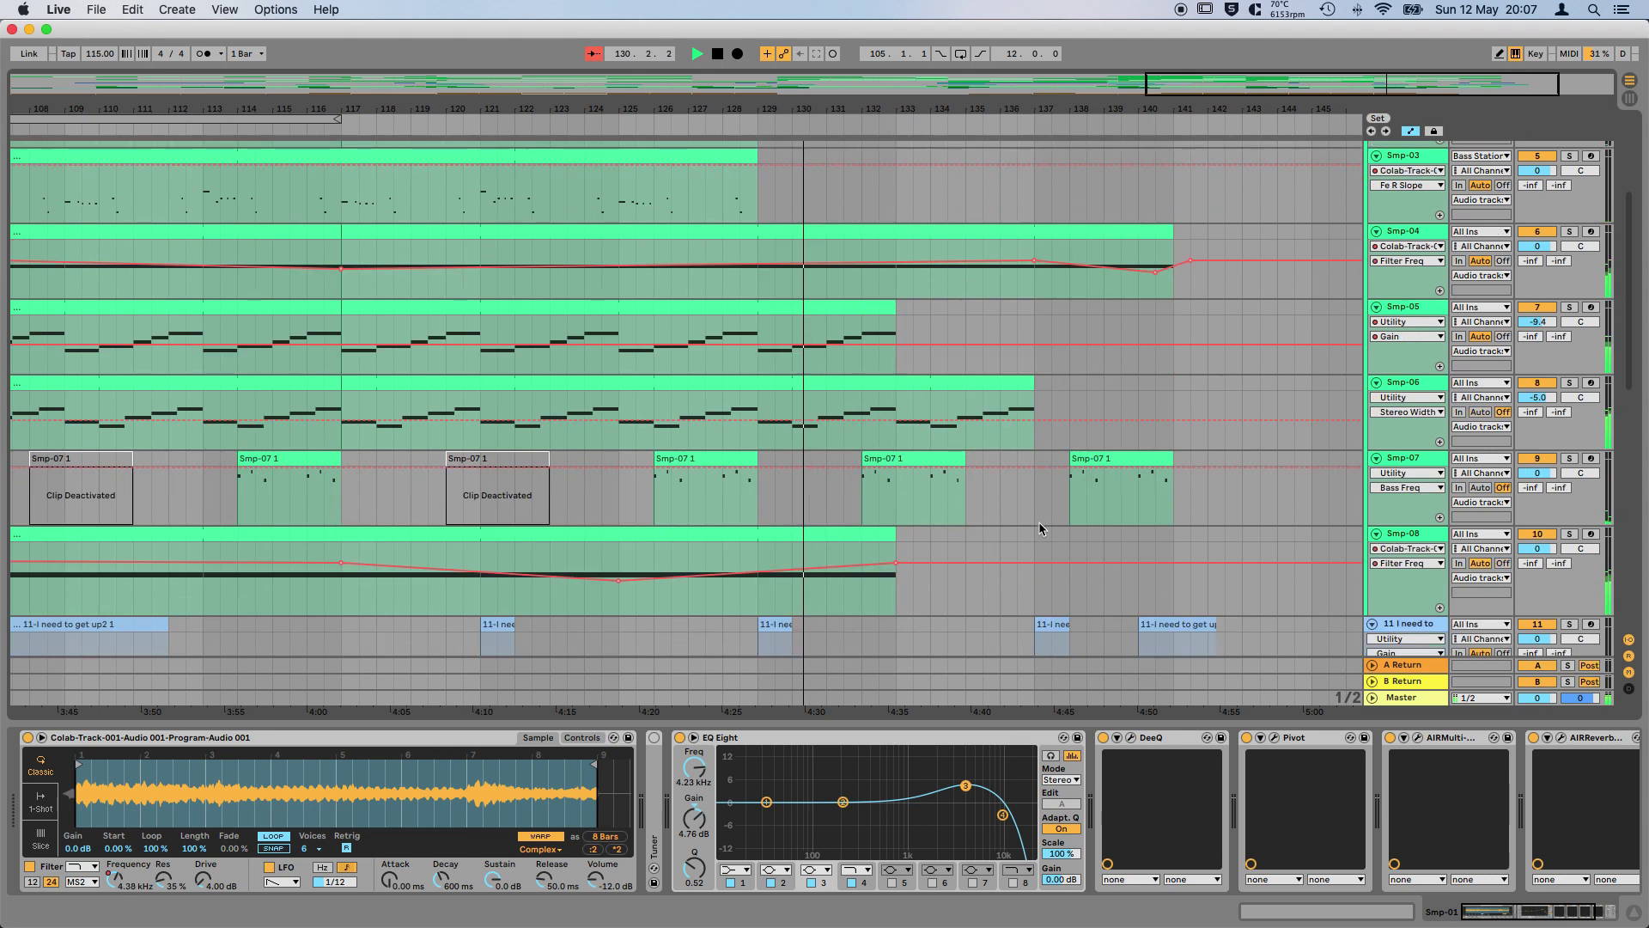
mouse_move(924, 563)
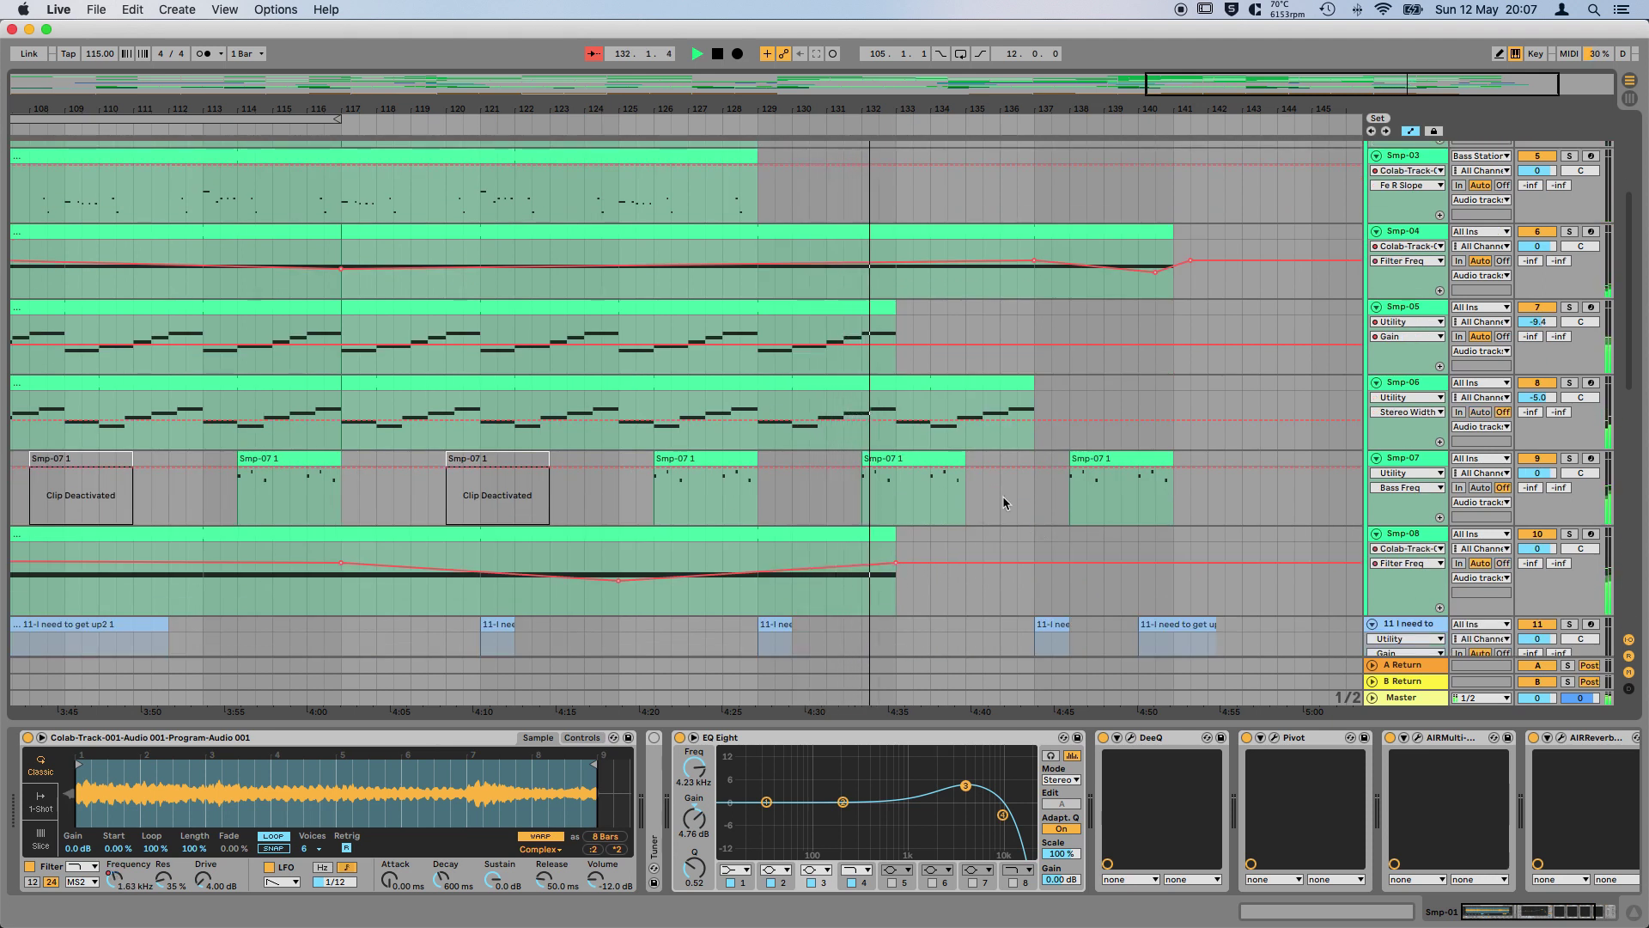
scroll(1018, 488, up, 1)
scroll(1018, 492, up, 2)
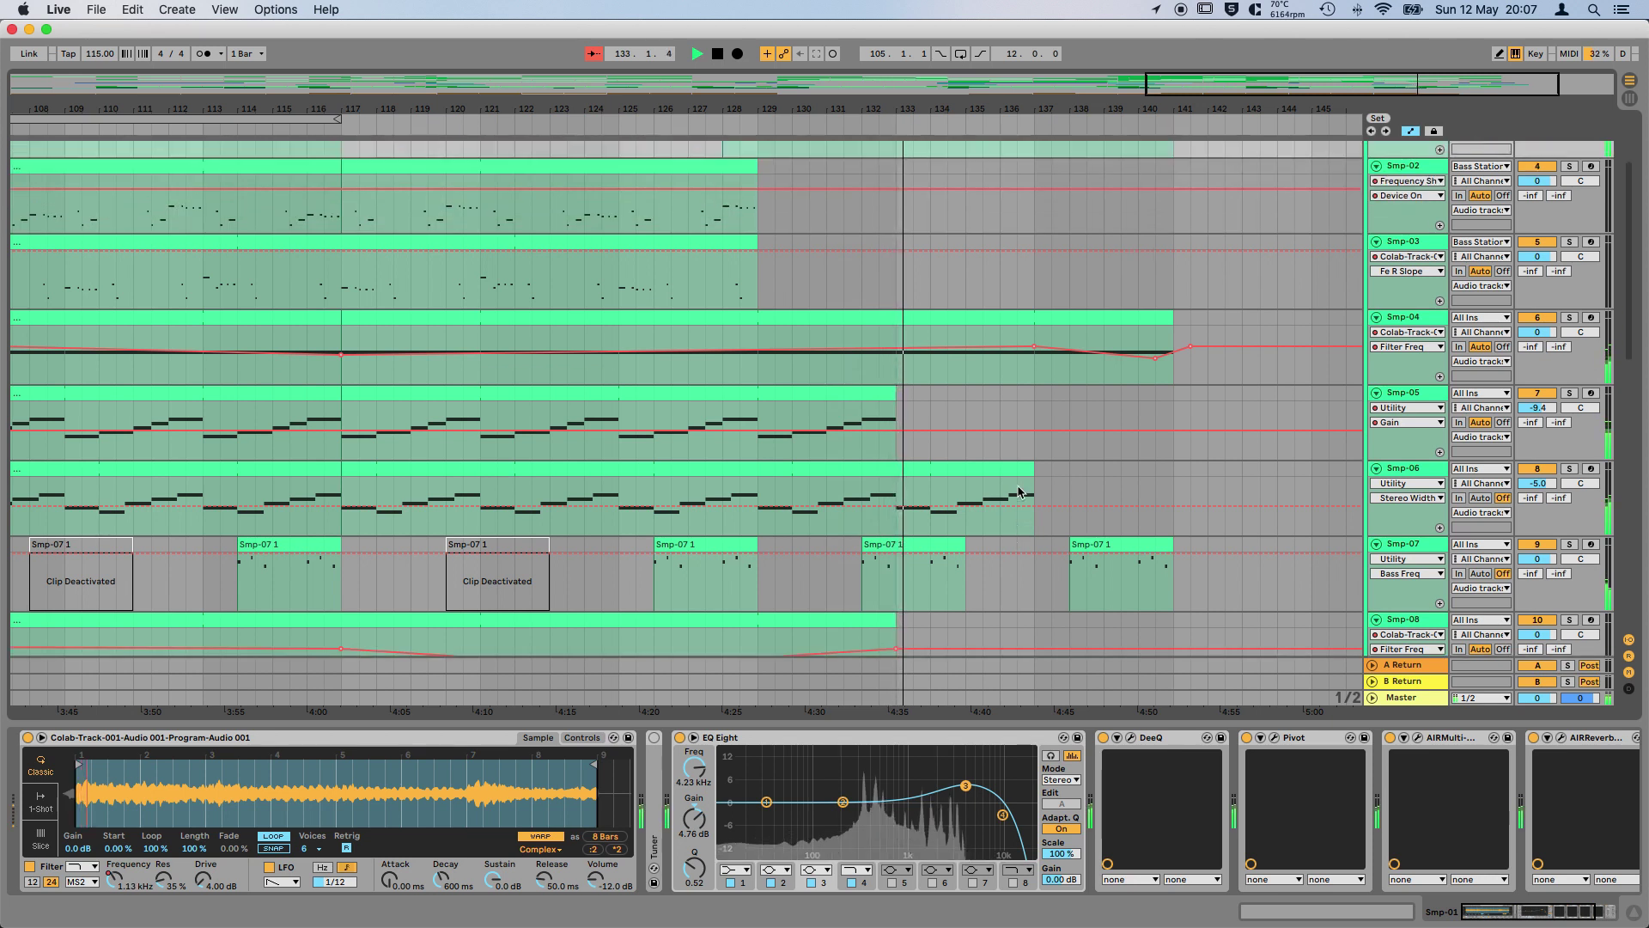
scroll(1018, 491, up, 3)
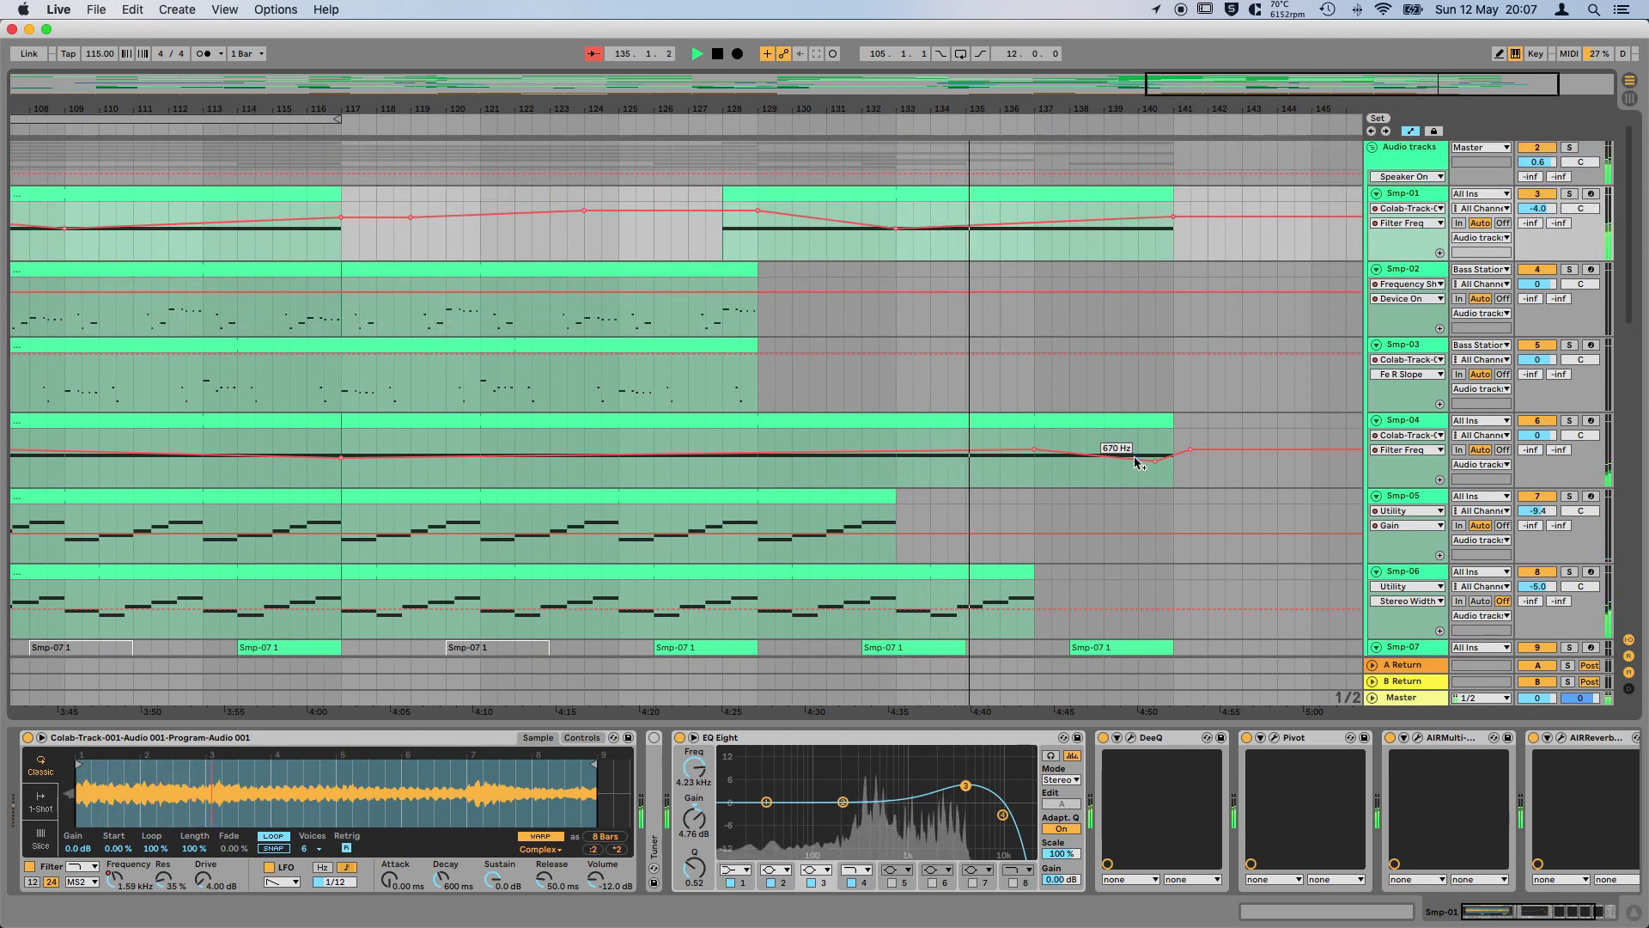
Step: Follow the outro from the sample tracks down through the vocal, FX and drum group tracks around bars 136 to 138
scroll(1139, 459, down, 3)
scroll(1139, 464, down, 4)
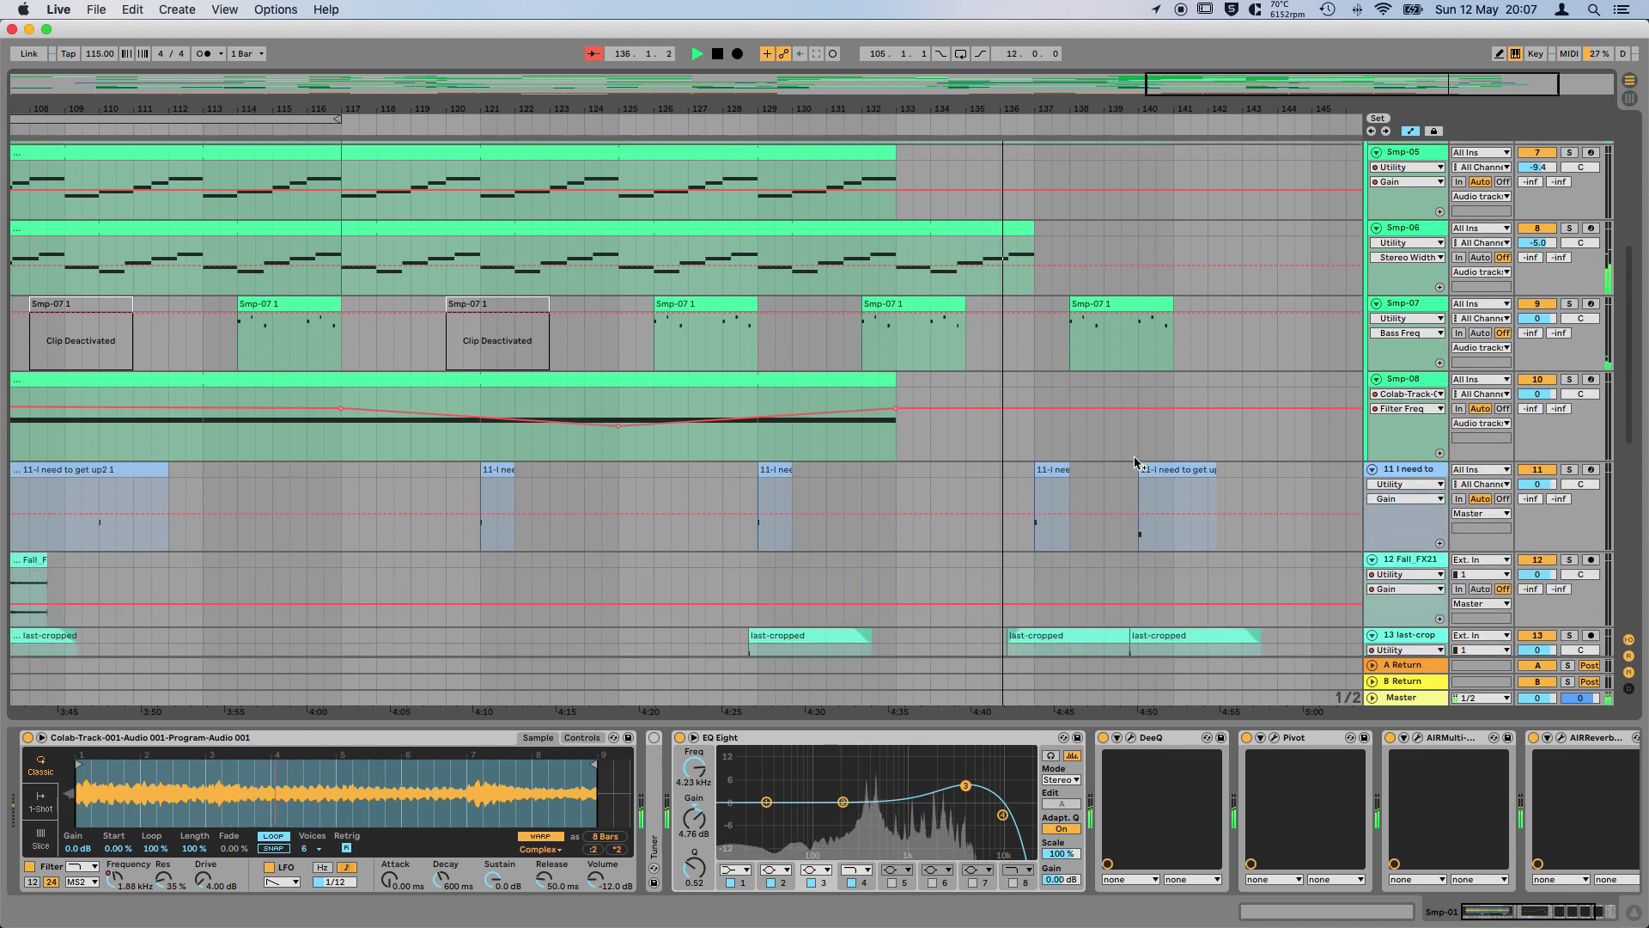
scroll(1134, 463, down, 2)
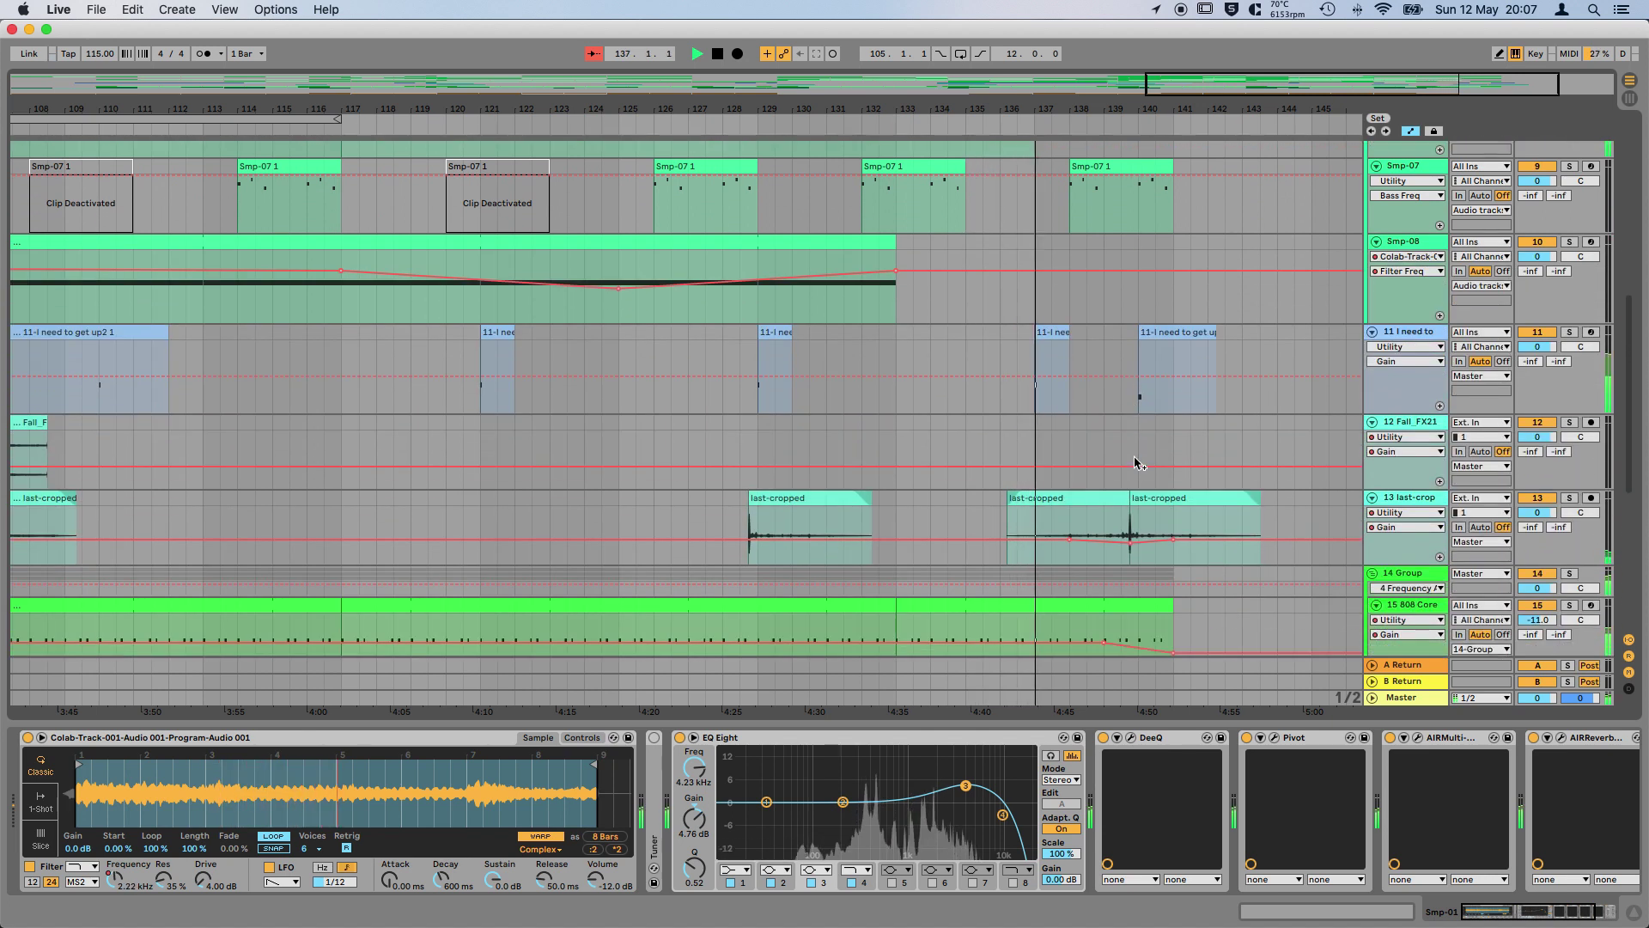
scroll(1134, 462, down, 3)
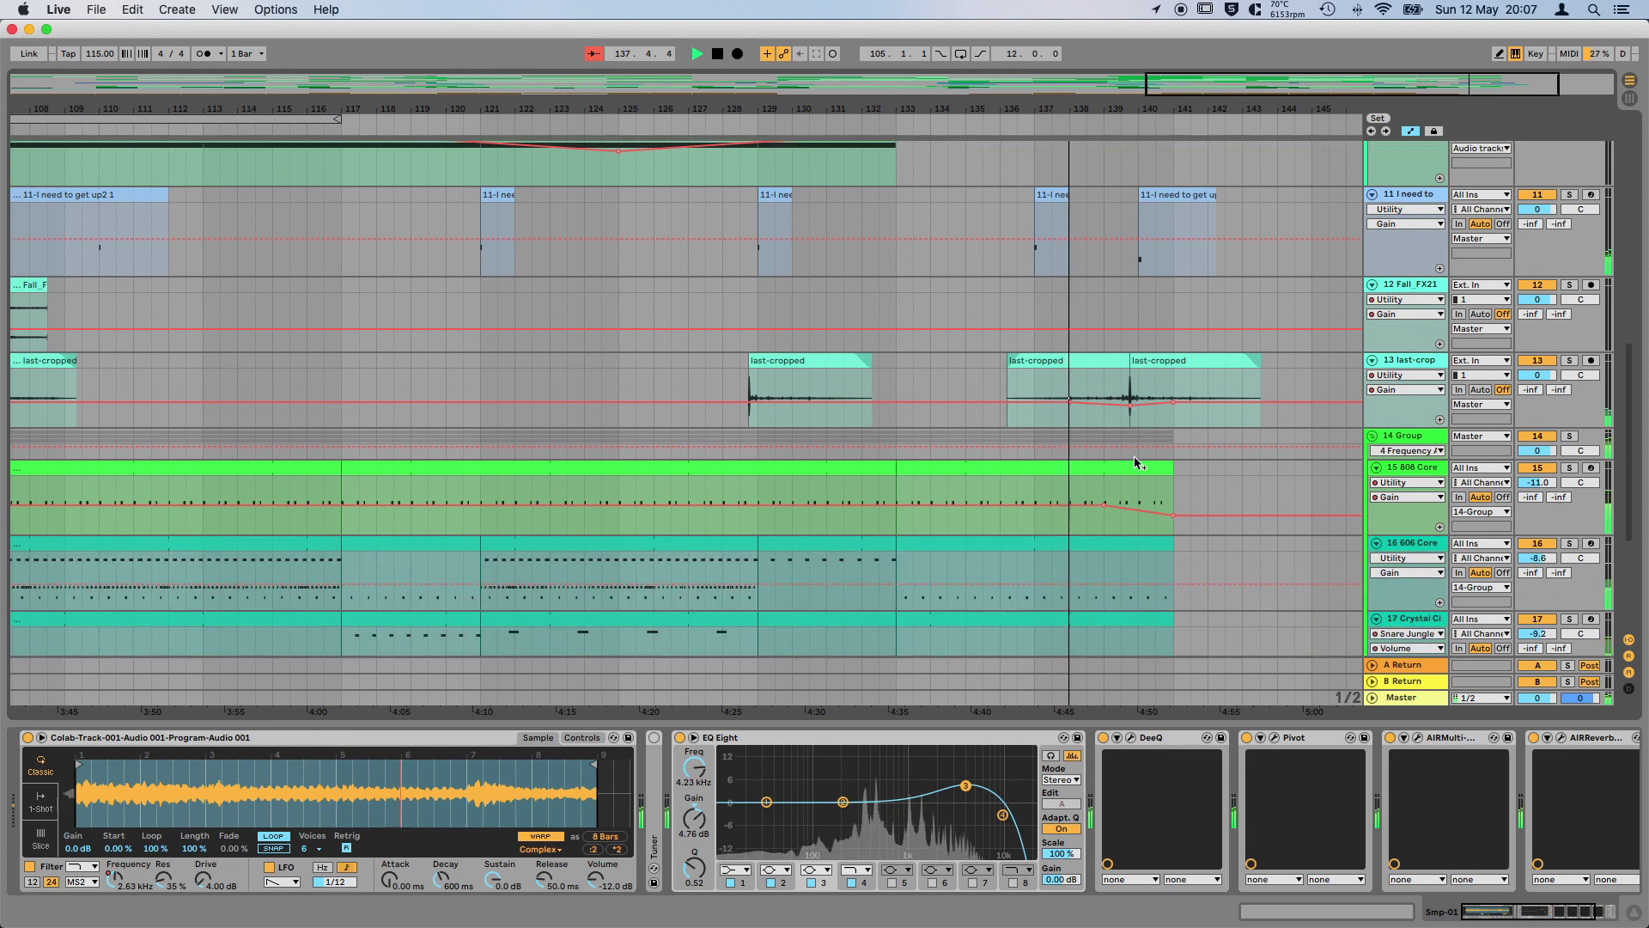
scroll(1134, 462, down, 1)
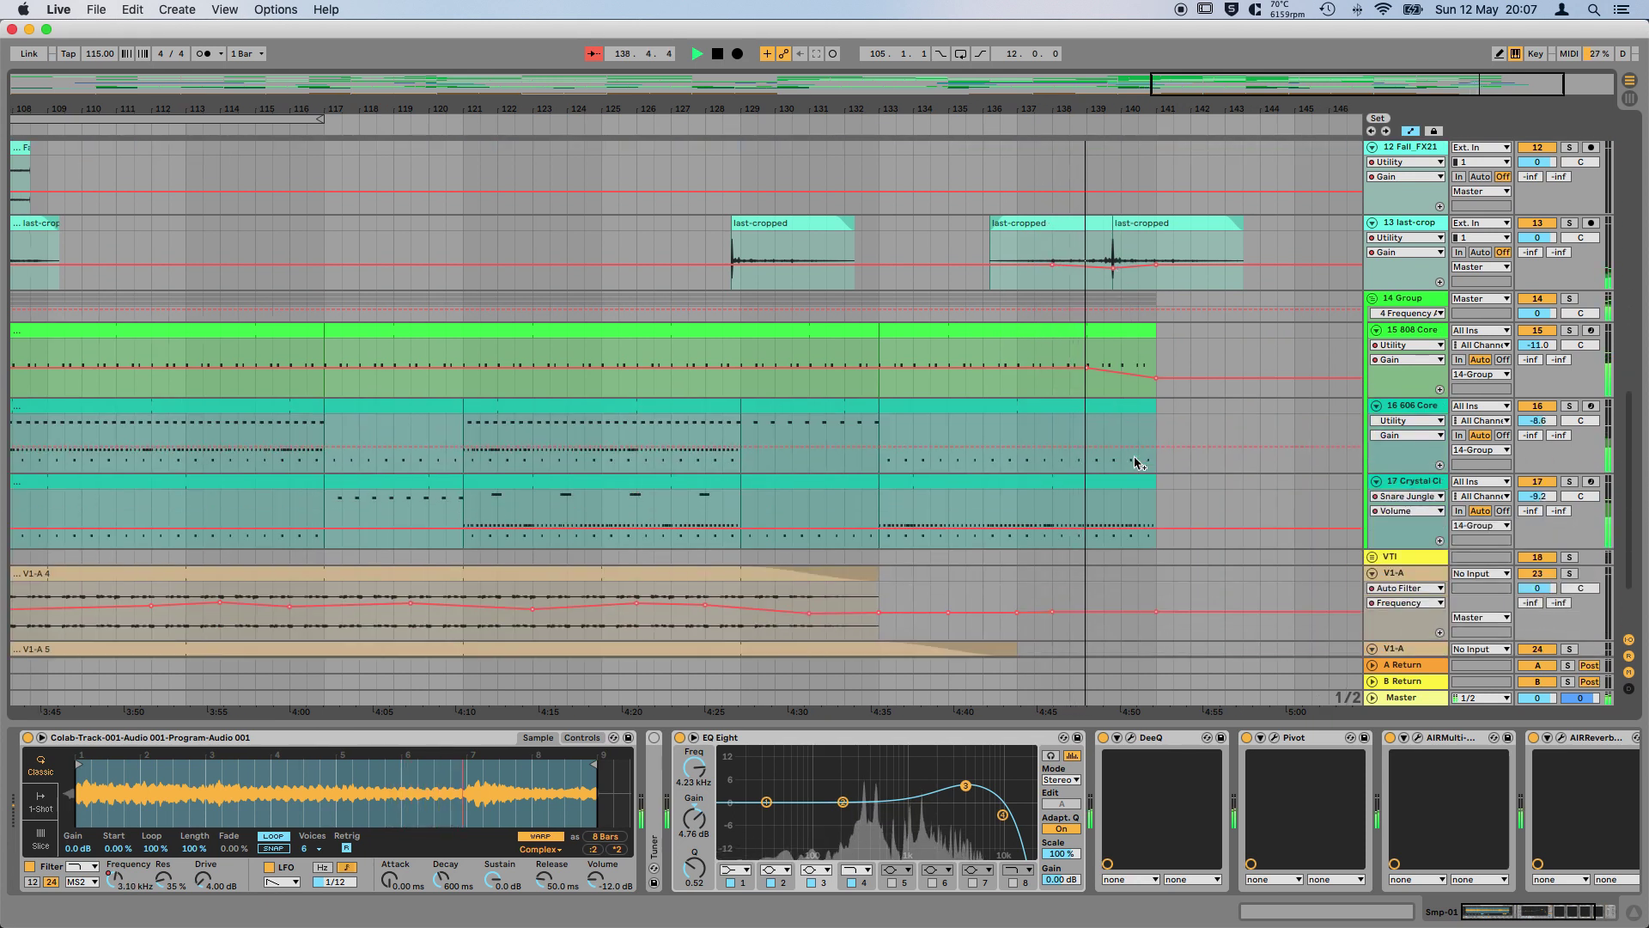
Step: Follow the track's ending from the drum group back up through the vocal clips to the sample tracks around bars 139 to 141
scroll(1134, 462, up, 4)
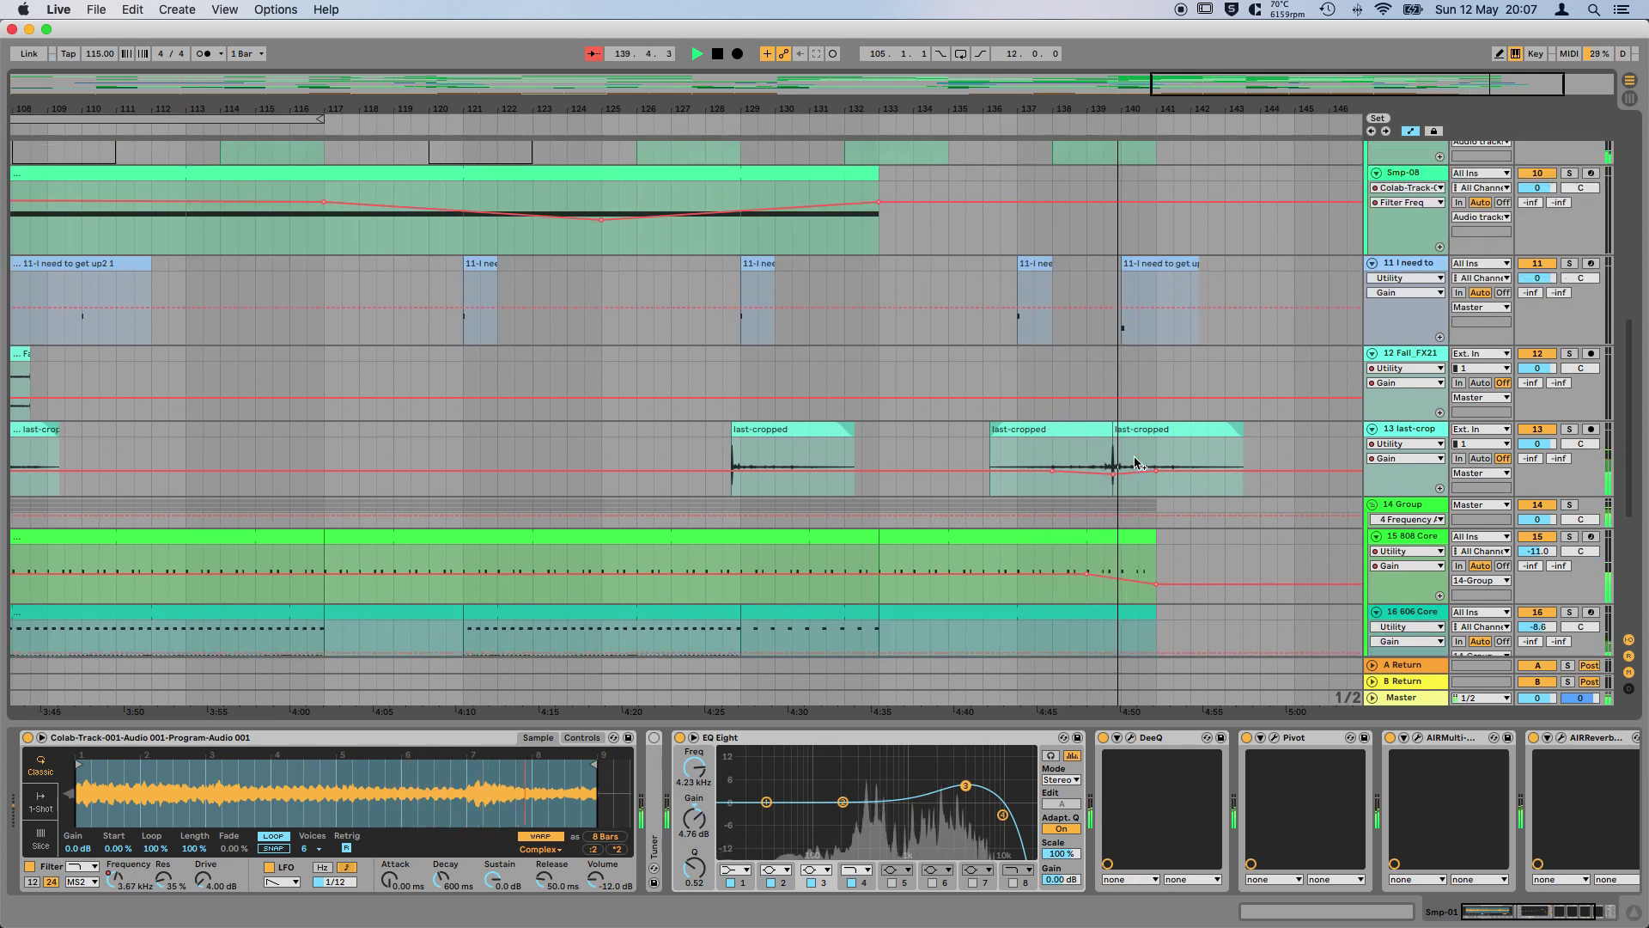
scroll(1133, 462, up, 1)
scroll(1134, 463, up, 2)
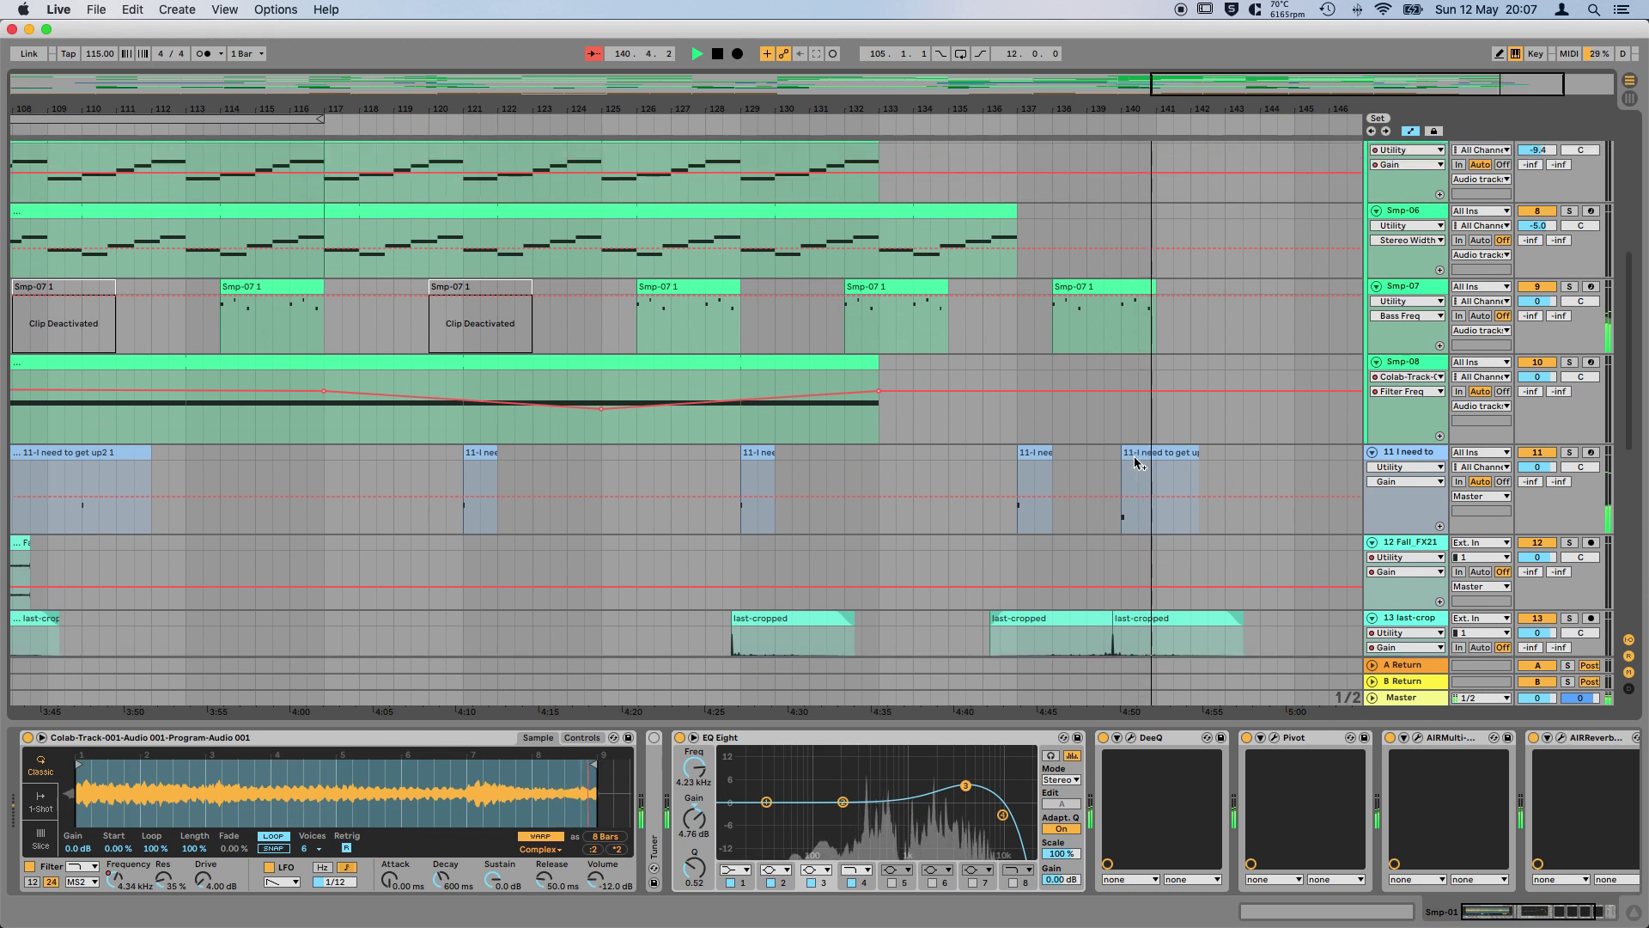
scroll(1133, 462, up, 2)
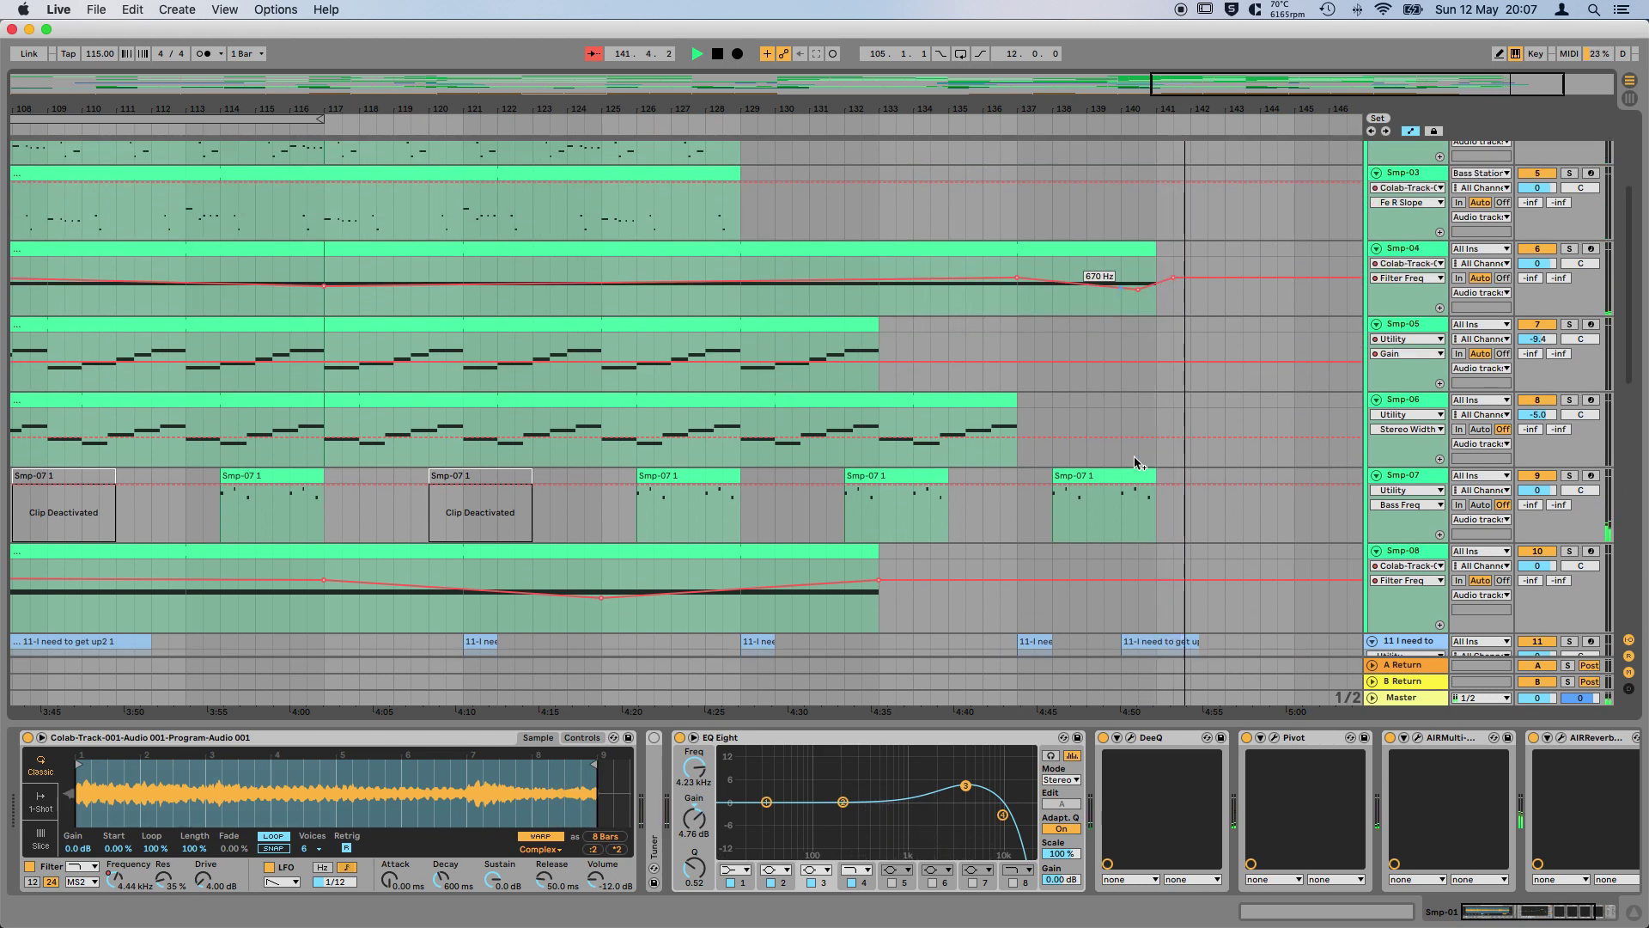